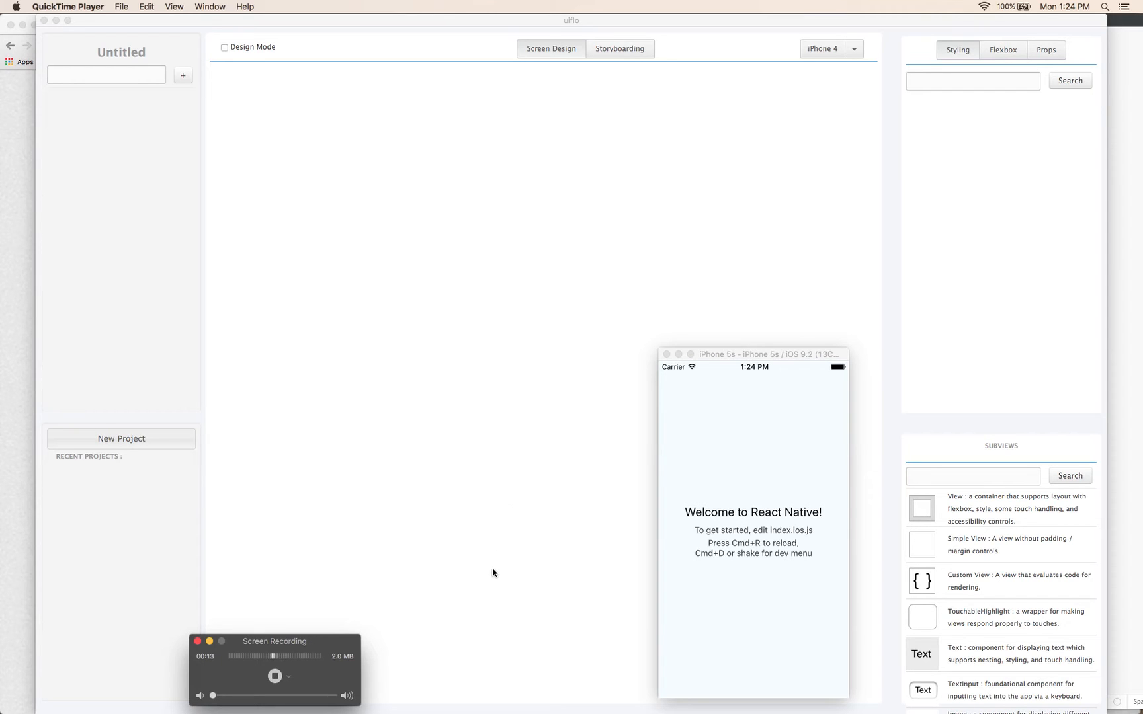
# - Switch to the Word outline and highlight its topics in turn: Project Creation & Saving, Themes, Color Palette and Minor tweaks
pyautogui.press('super+Tab')
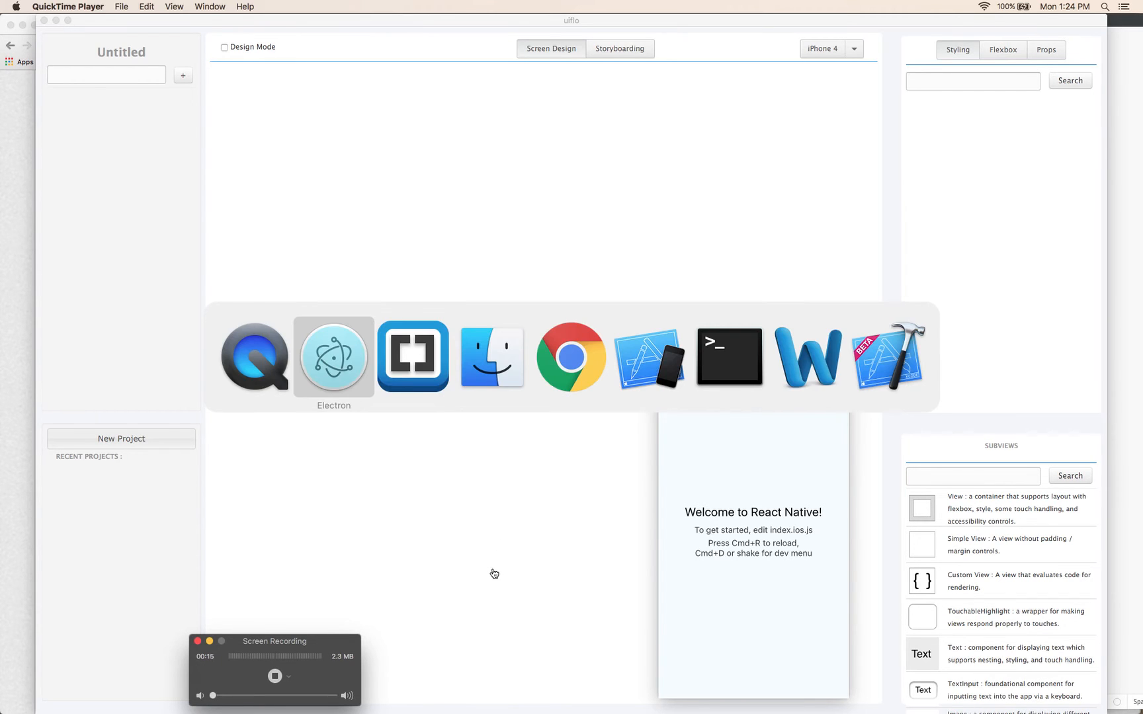
pyautogui.click(814, 355)
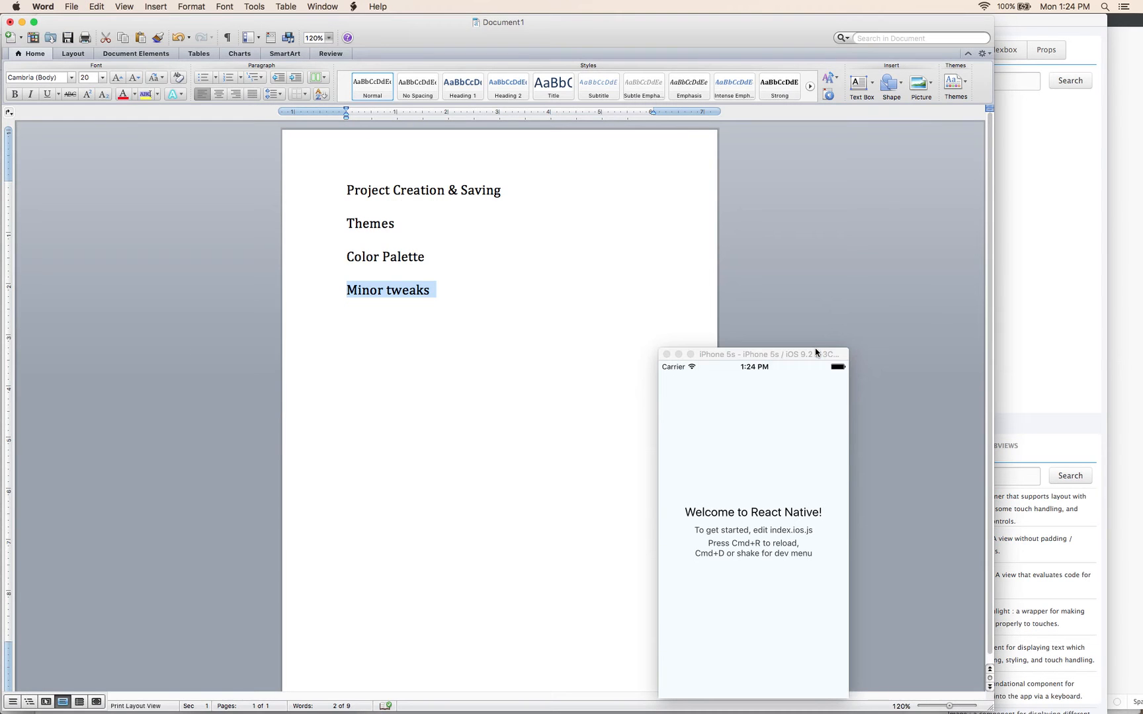
pyautogui.click(653, 217)
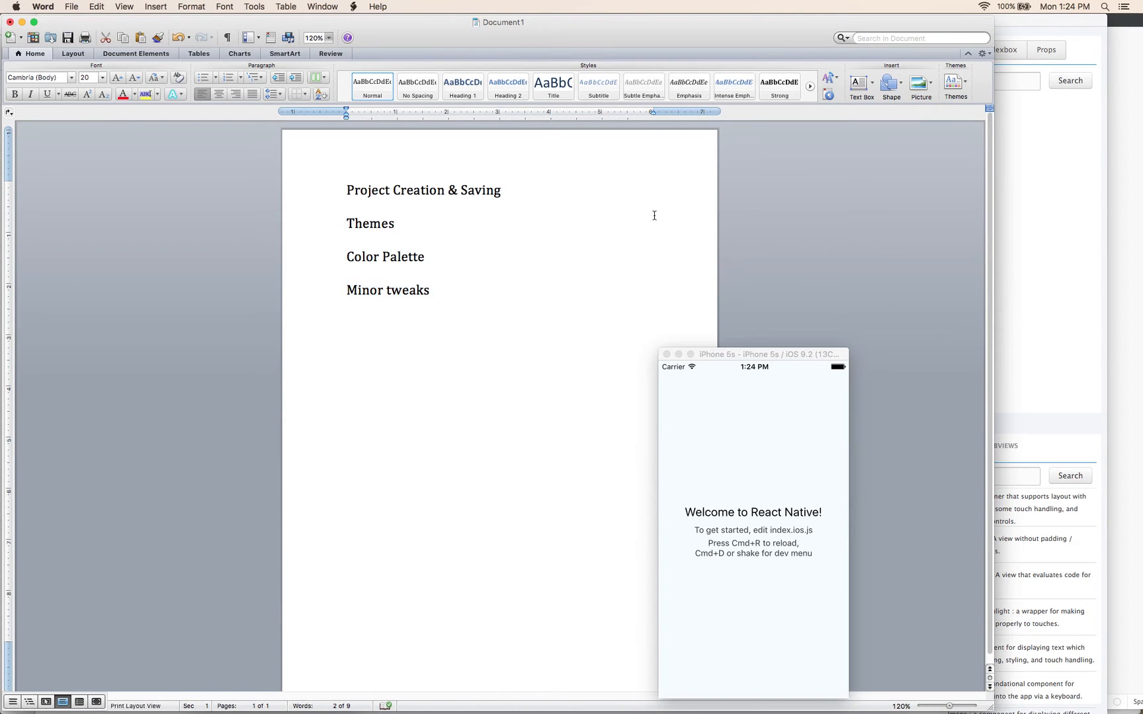
pyautogui.press('Up')
pyautogui.press('Up')
pyautogui.press('super+Left')
pyautogui.hotkey('shift', 'Down')
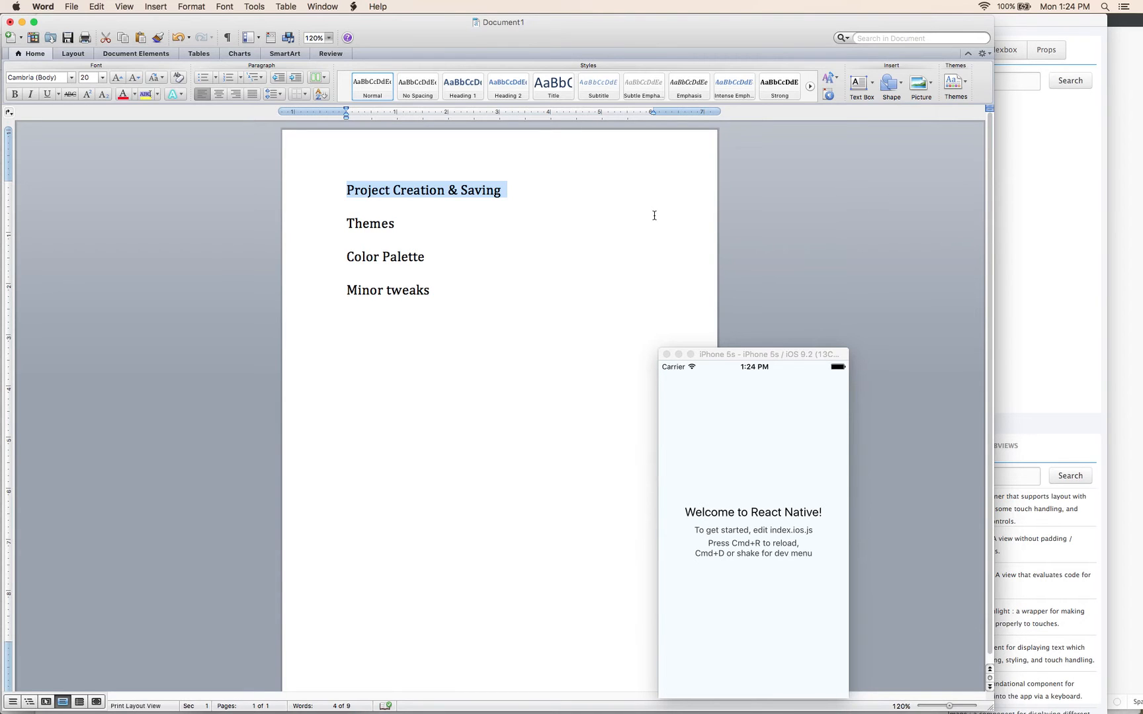
pyautogui.click(654, 215)
pyautogui.doubleClick(654, 217)
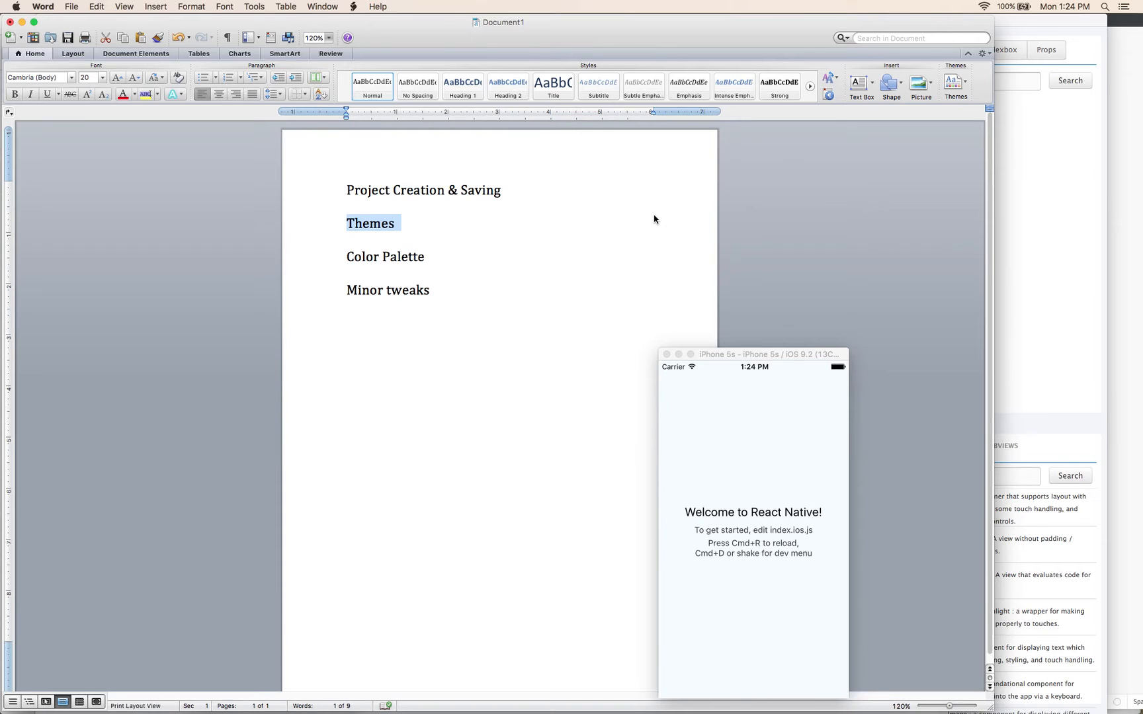
pyautogui.press('Down')
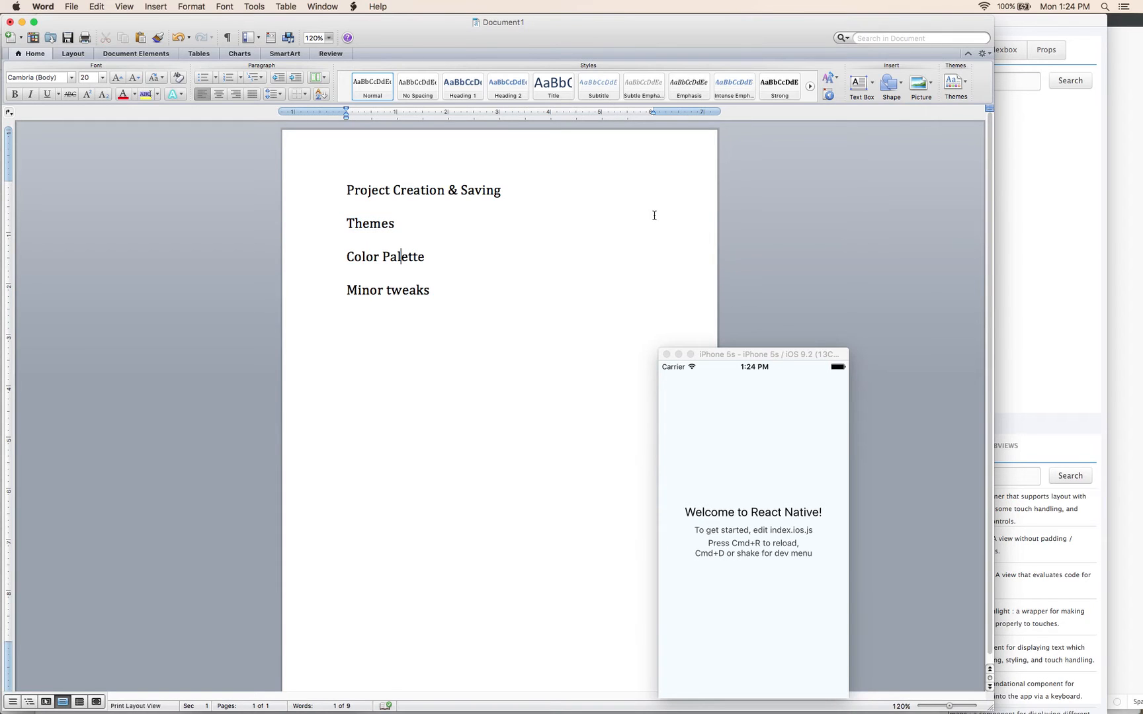
pyautogui.hotkey('shift', 'Down')
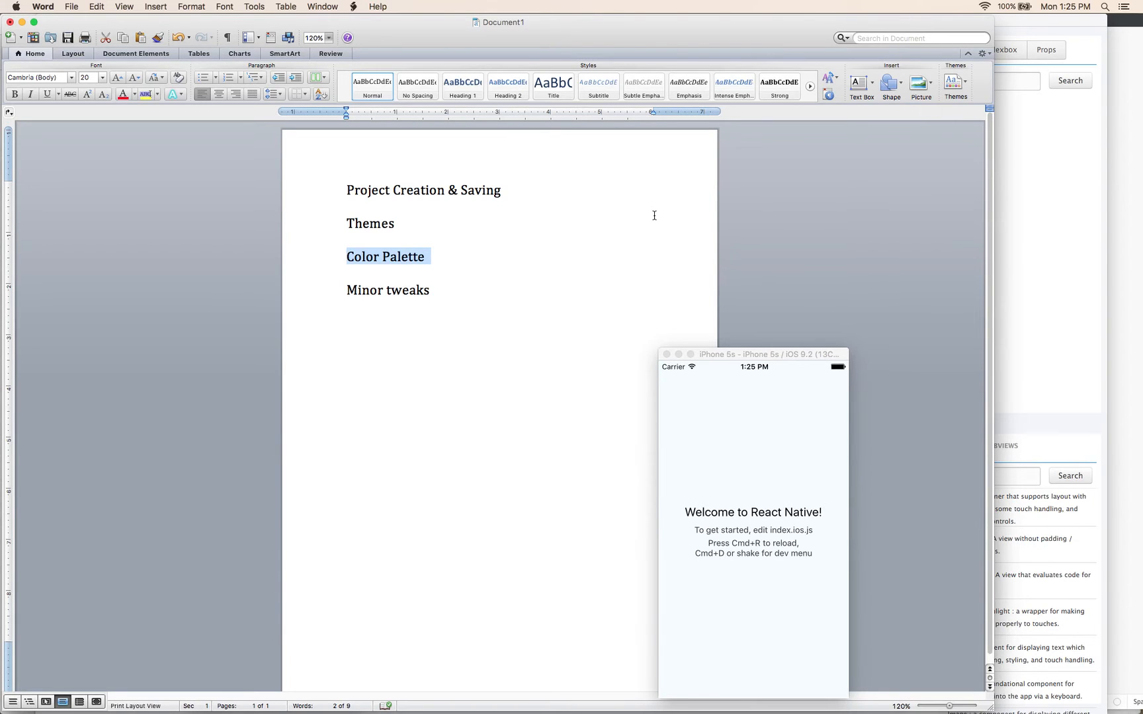
pyautogui.press('Right')
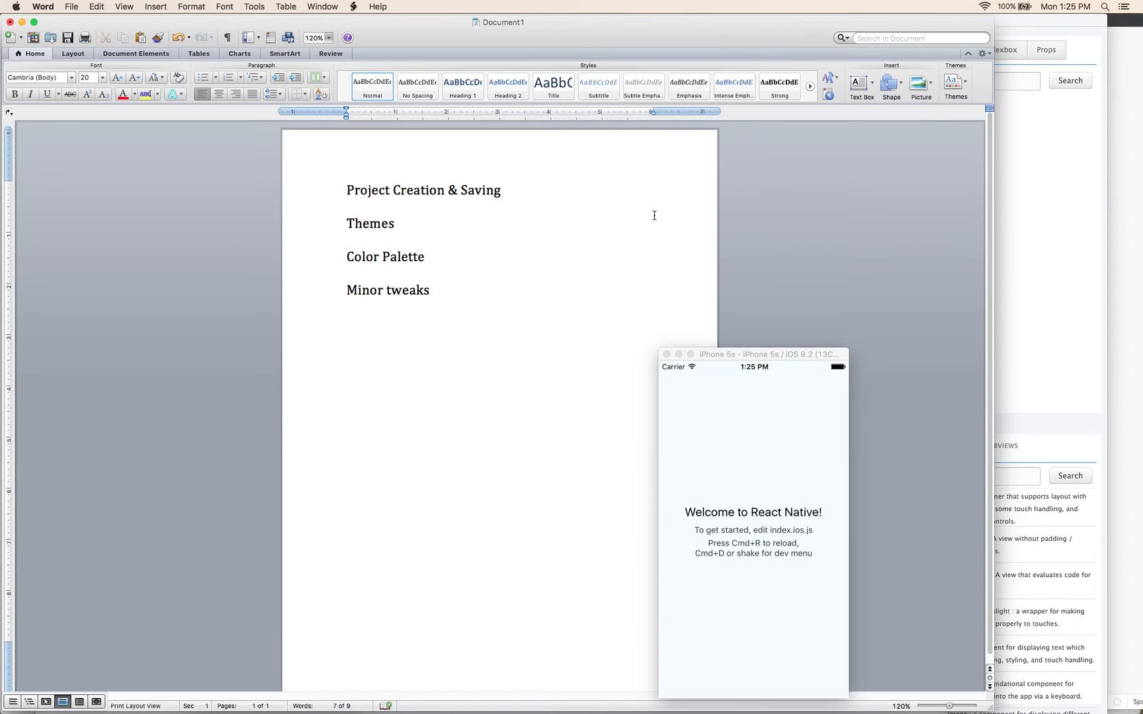
pyautogui.hotkey('shift', 'Down')
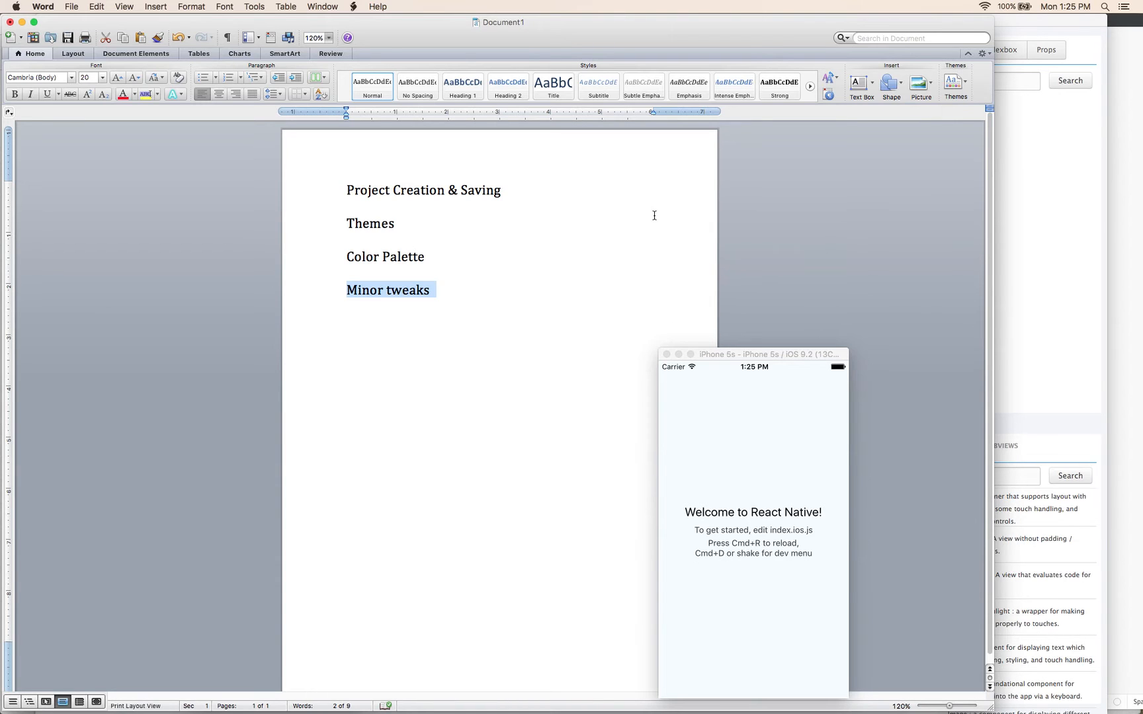
# - Switch to Terminal, bring the React Packager window forward and shift the iPhone 5s simulator window slightly aside
pyautogui.press('super+Tab')
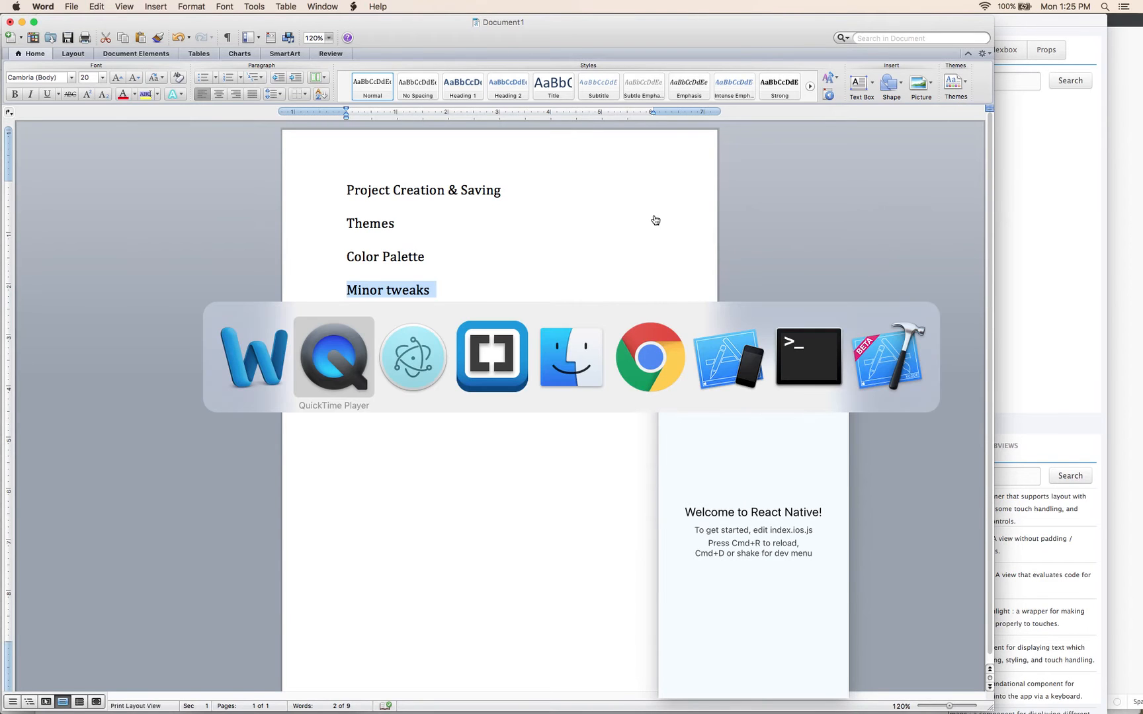
pyautogui.click(818, 366)
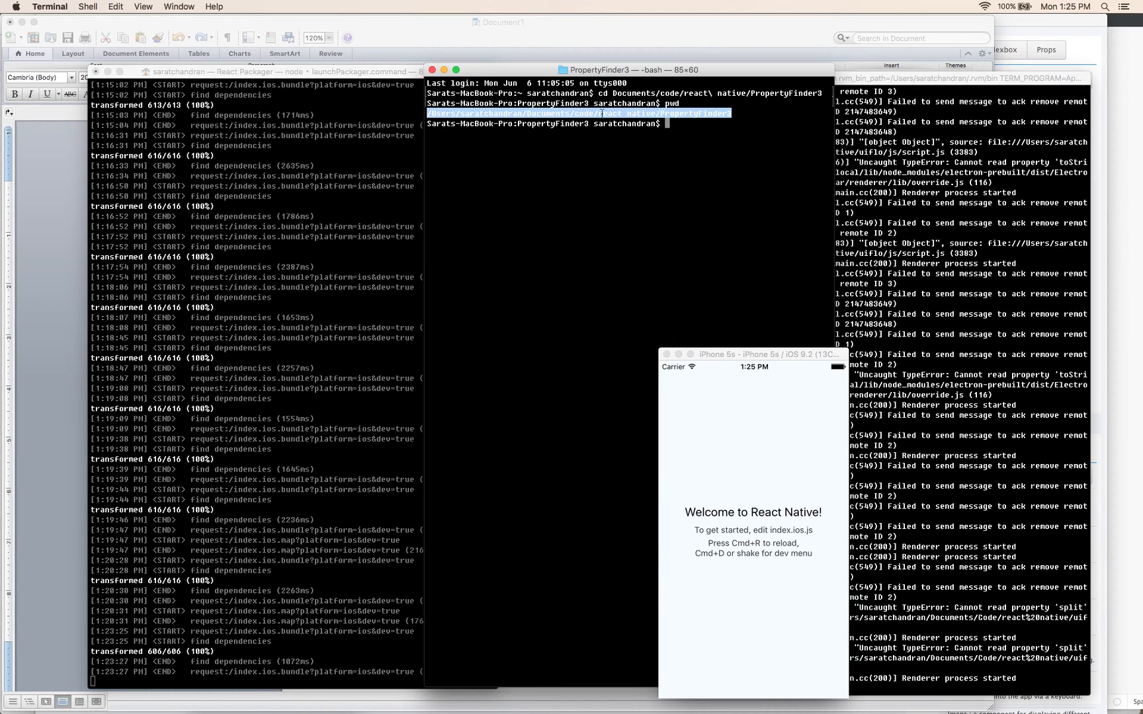
pyautogui.click(283, 73)
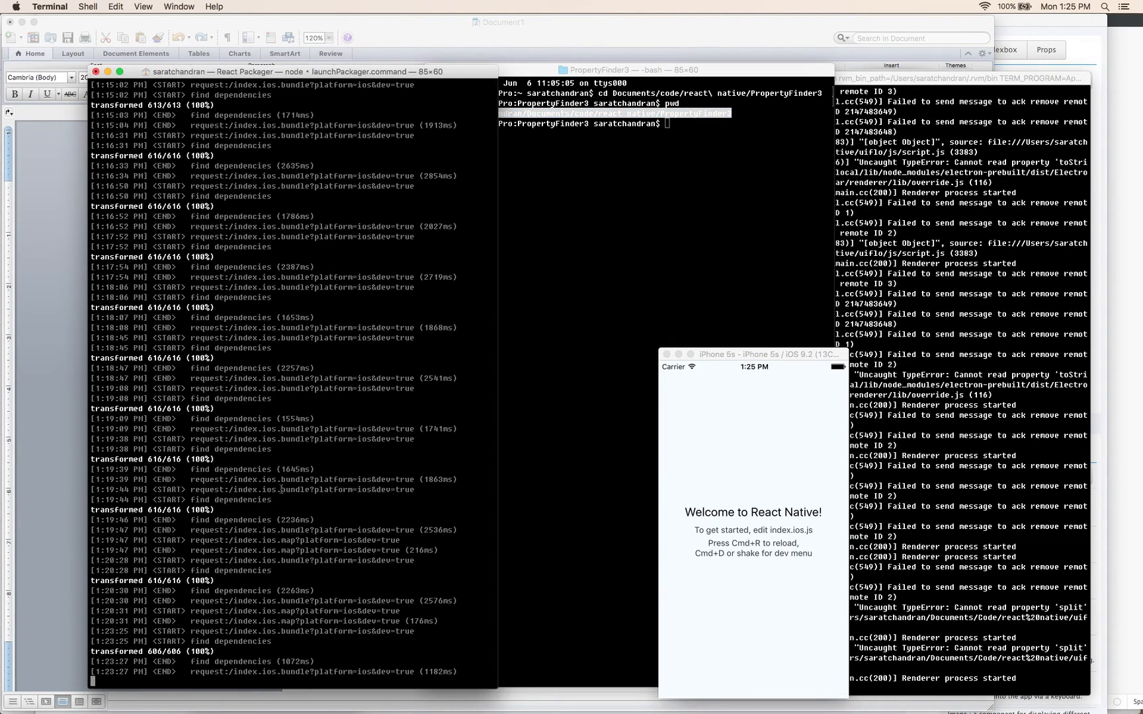
pyautogui.moveTo(734, 356); pyautogui.dragTo(799, 357)
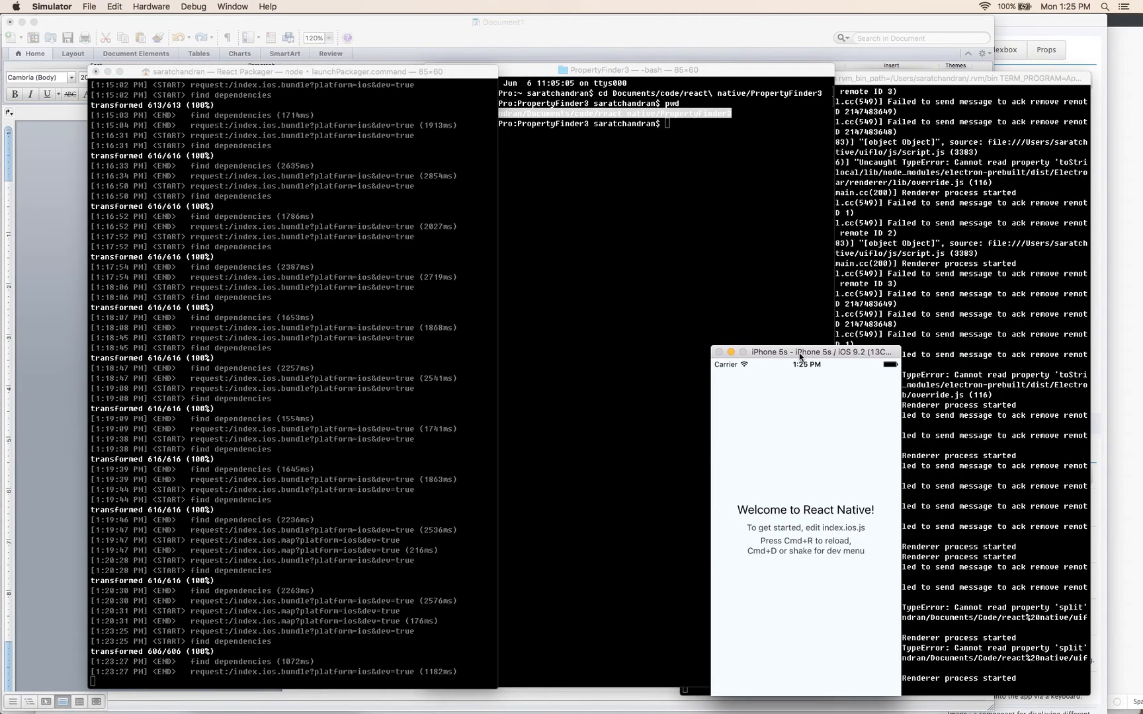
# - Switch to Chrome, reset the React Native tutorial page's zoom to 100% and look through its introduction and Property Finder screenshots
pyautogui.press('super+Tab')
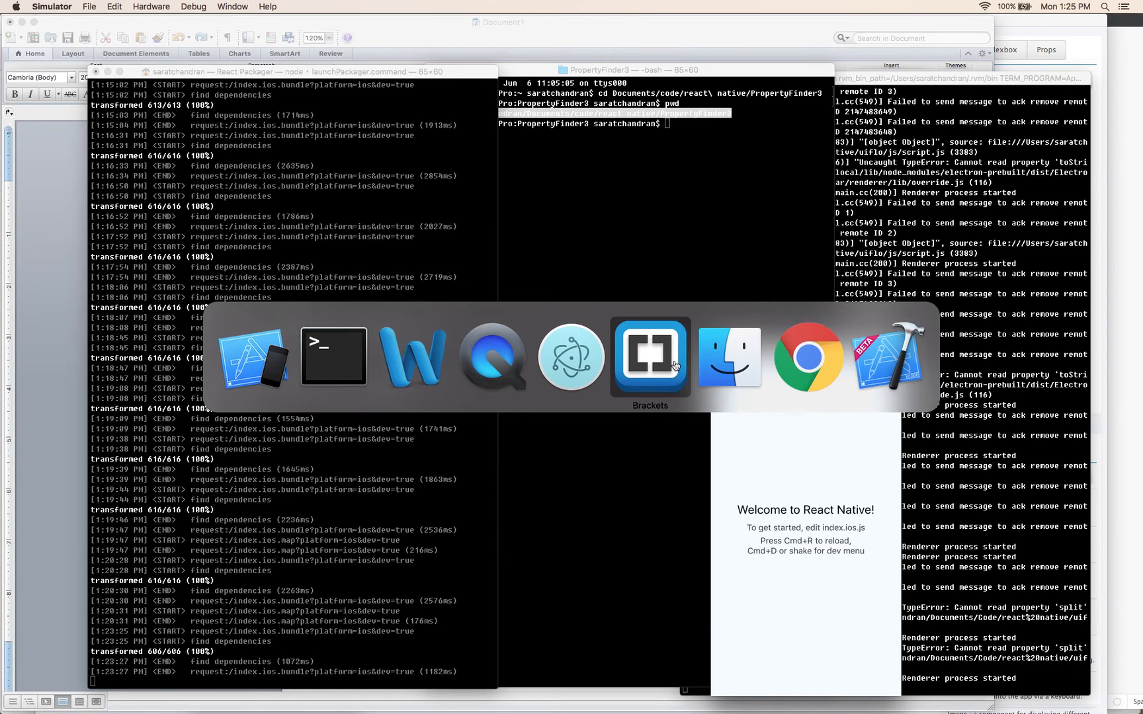
pyautogui.click(574, 351)
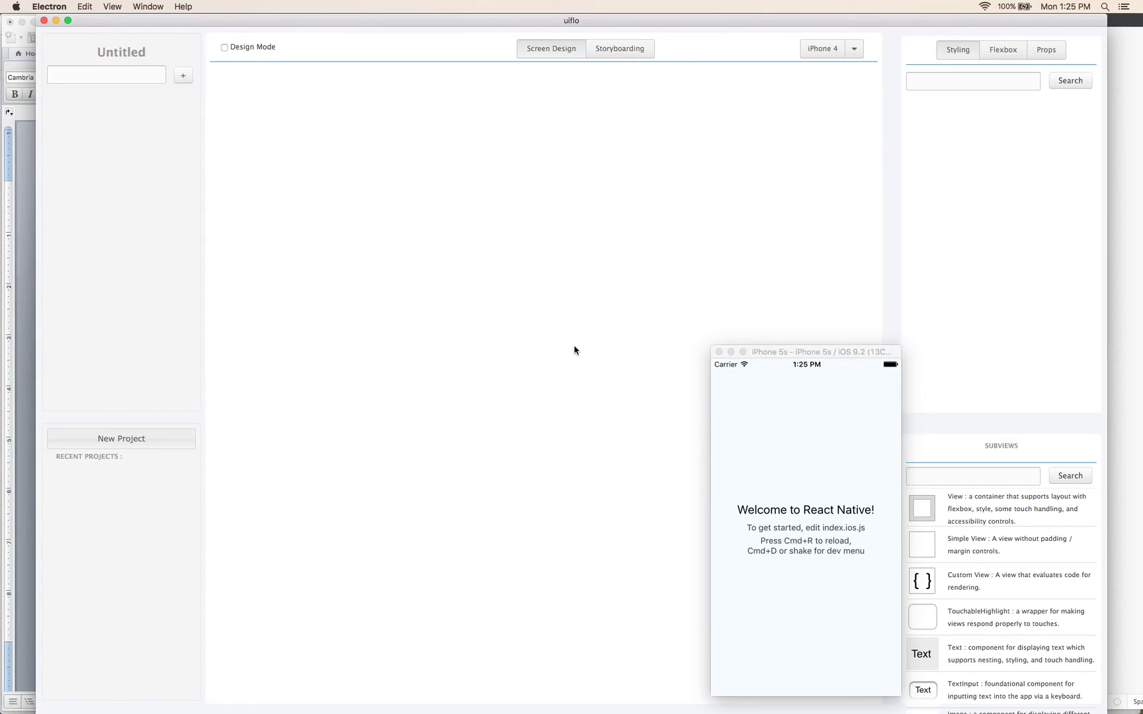
pyautogui.press('super+Tab')
pyautogui.click(808, 357)
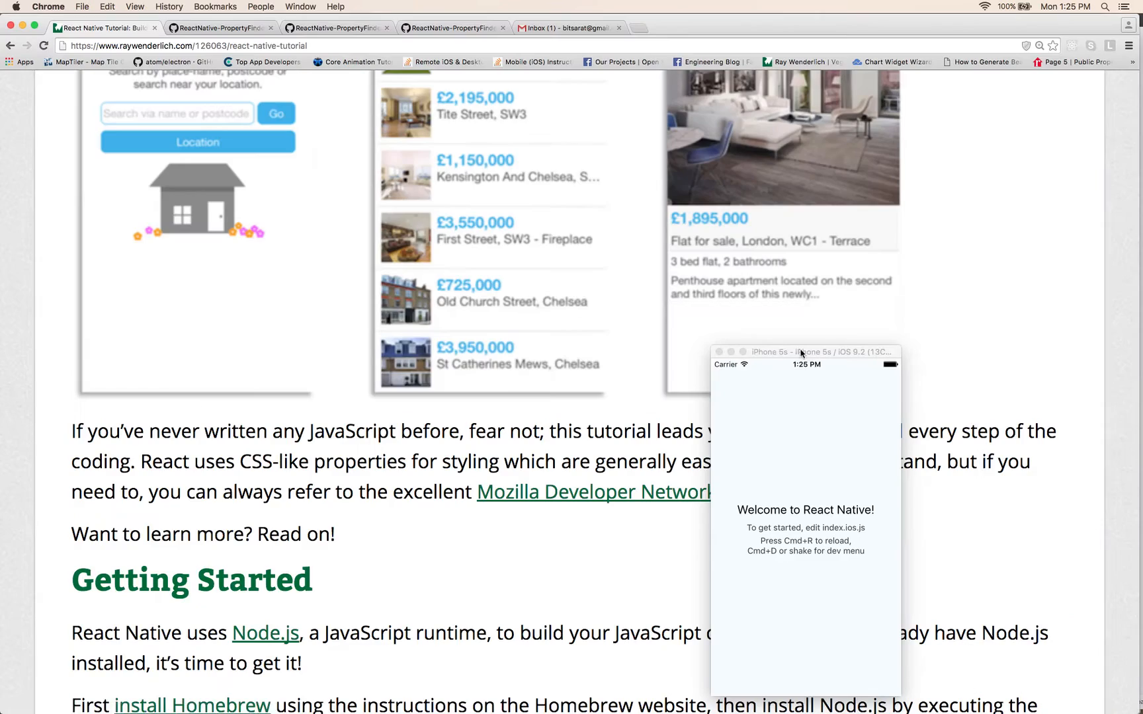
pyautogui.scroll(10, 280, 254)
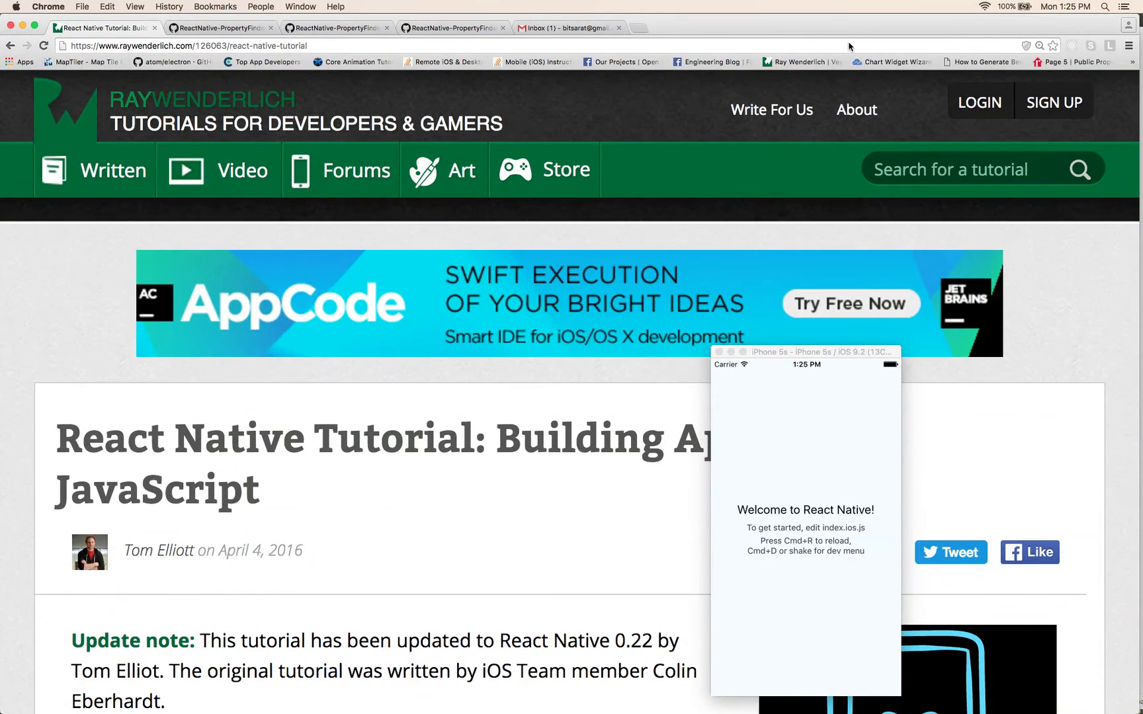
pyautogui.click(1039, 45)
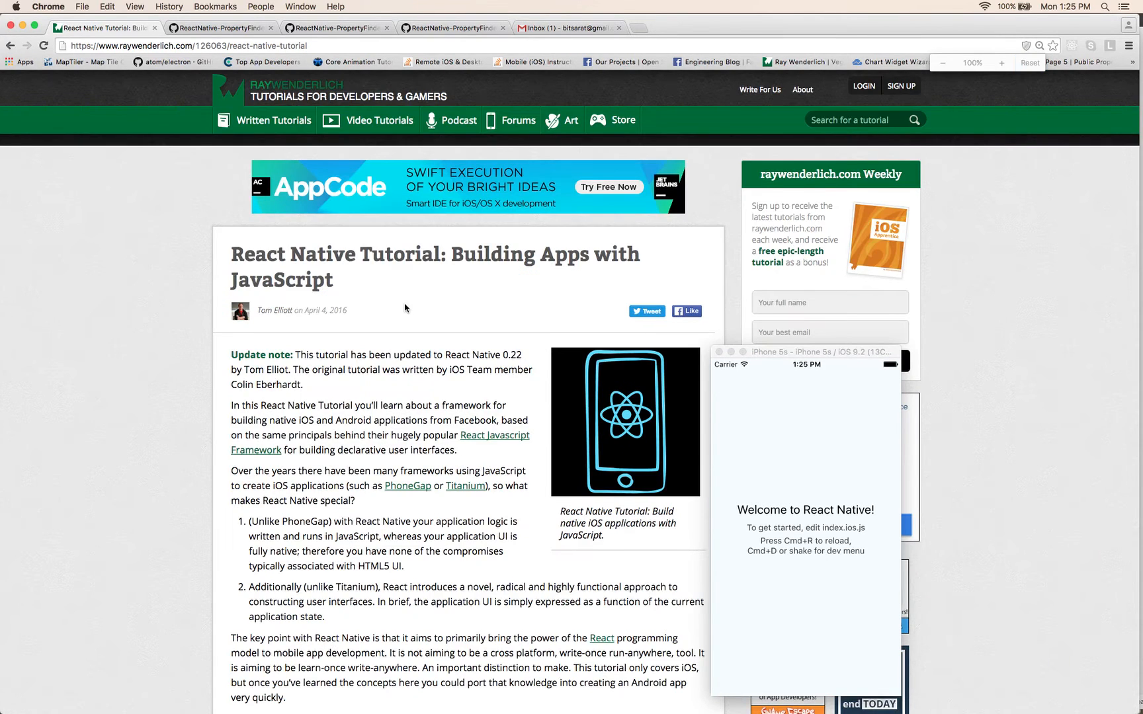
pyautogui.scroll(-4, 405, 307)
pyautogui.scroll(-3, 405, 308)
pyautogui.scroll(3, 404, 307)
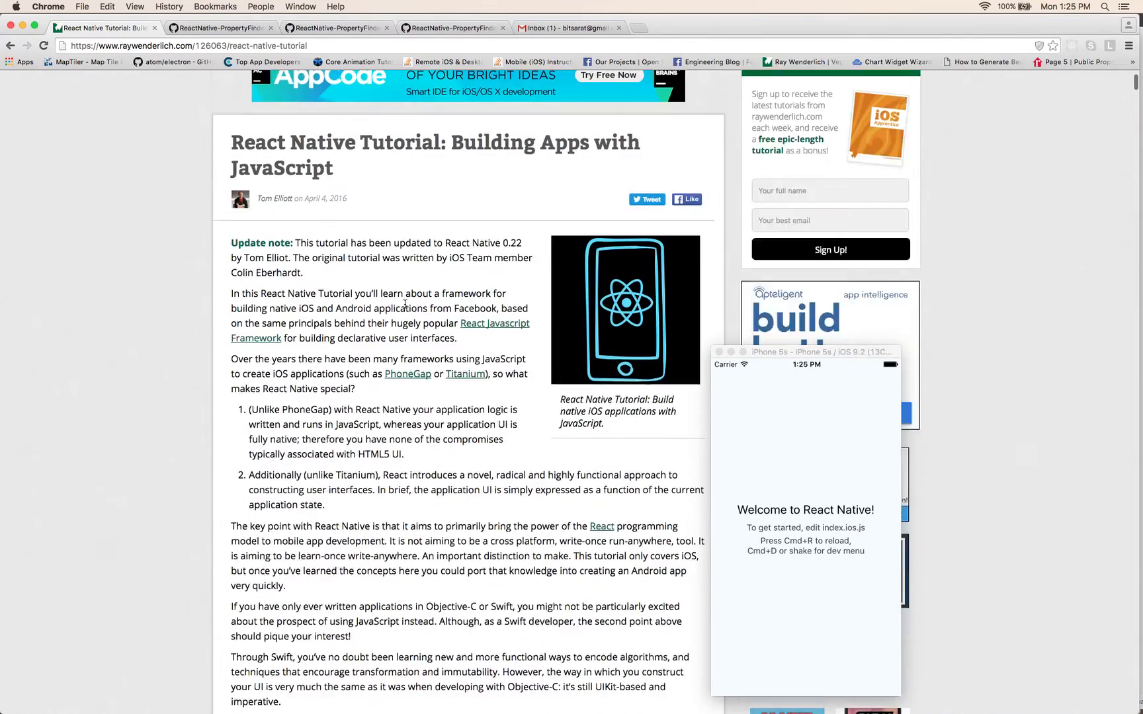
pyautogui.scroll(-4, 405, 307)
pyautogui.scroll(-6, 405, 307)
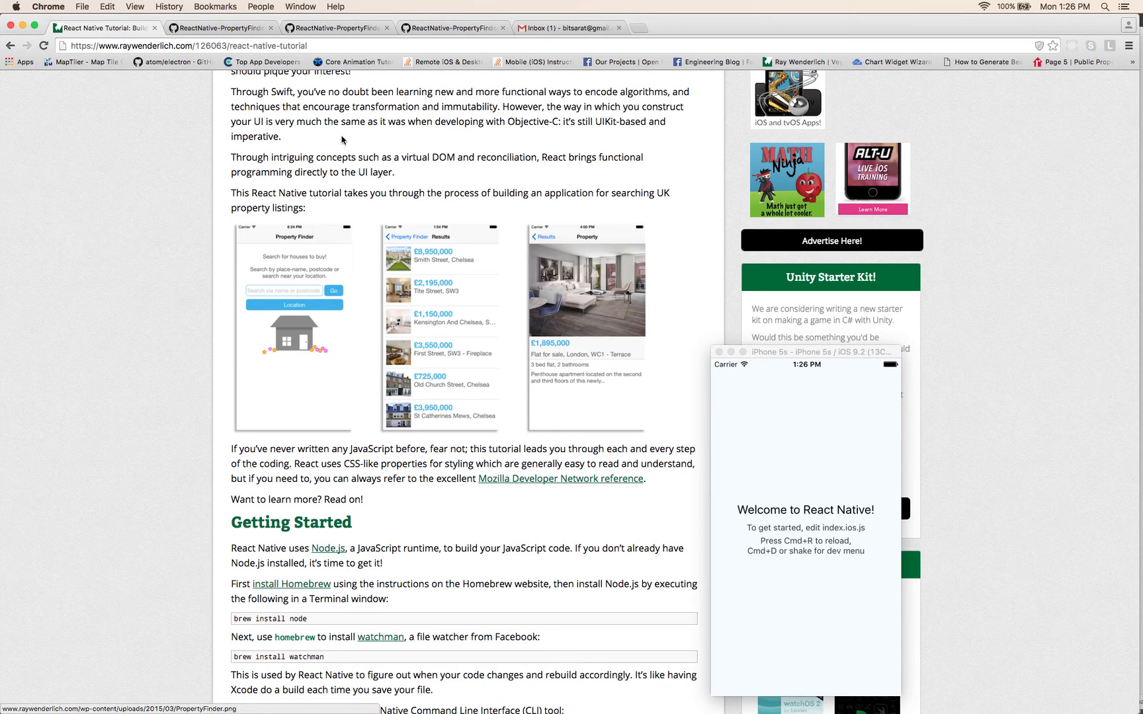
# - Examine the styles and component code of SearchPage.js on GitHub, and return to the React Native tutorial page
pyautogui.click(234, 31)
pyautogui.scroll(15, 442, 154)
pyautogui.scroll(5, 442, 154)
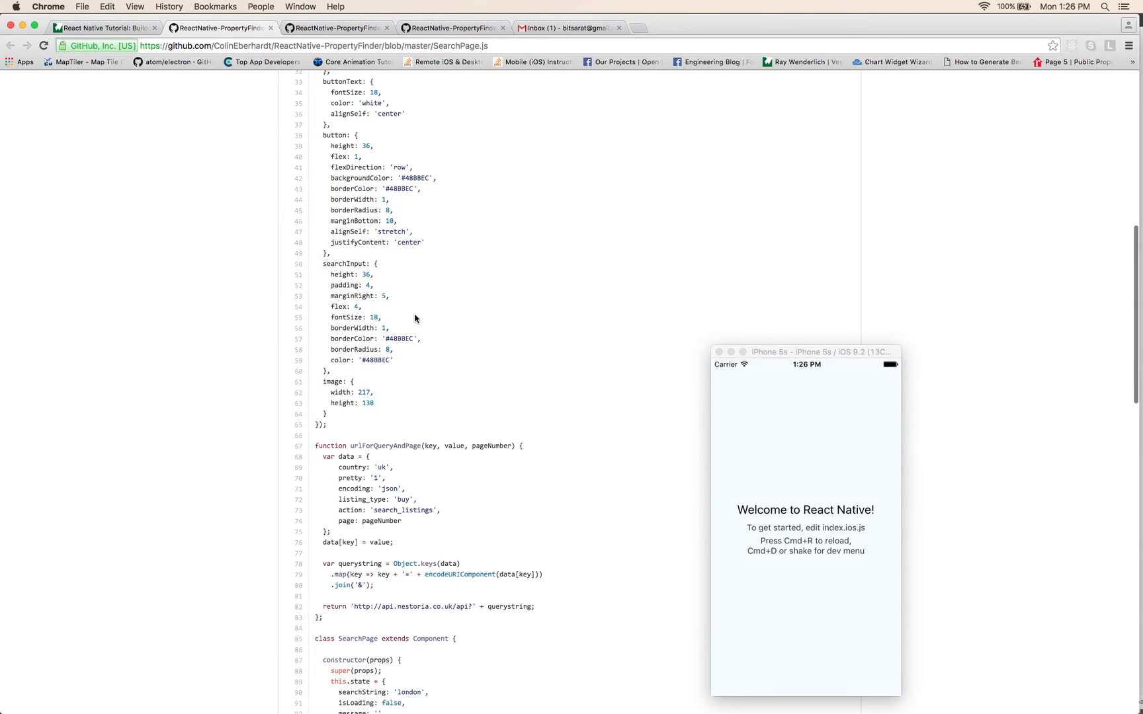
pyautogui.scroll(-2, 421, 311)
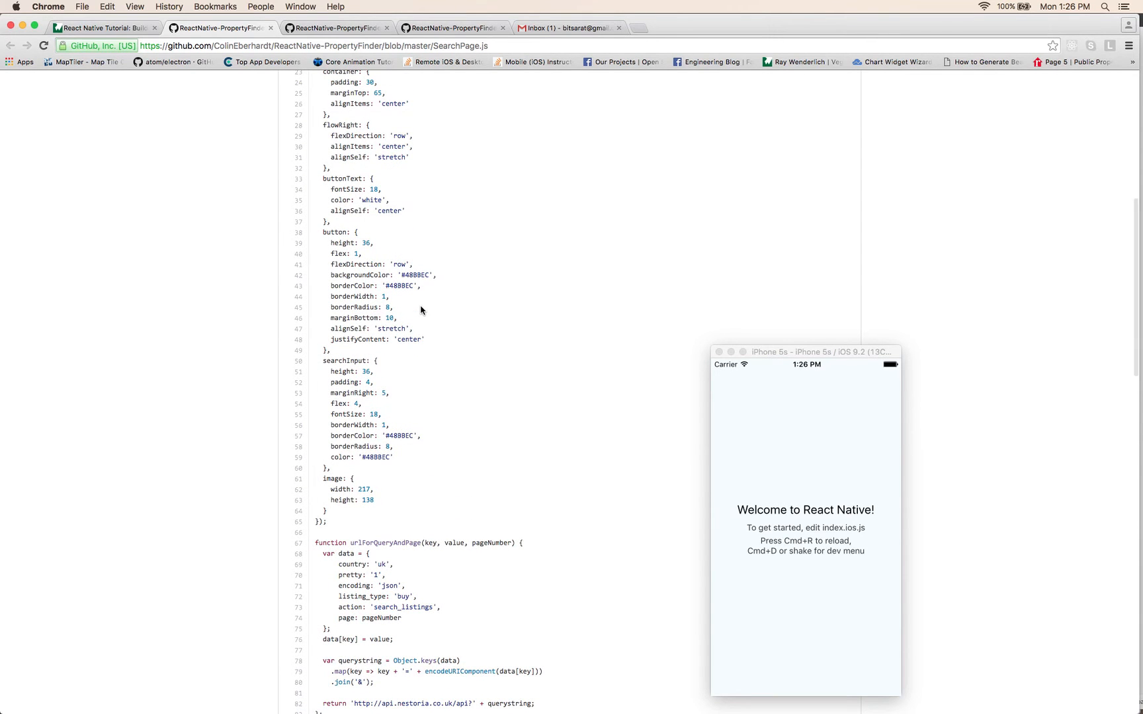
pyautogui.scroll(-6, 462, 377)
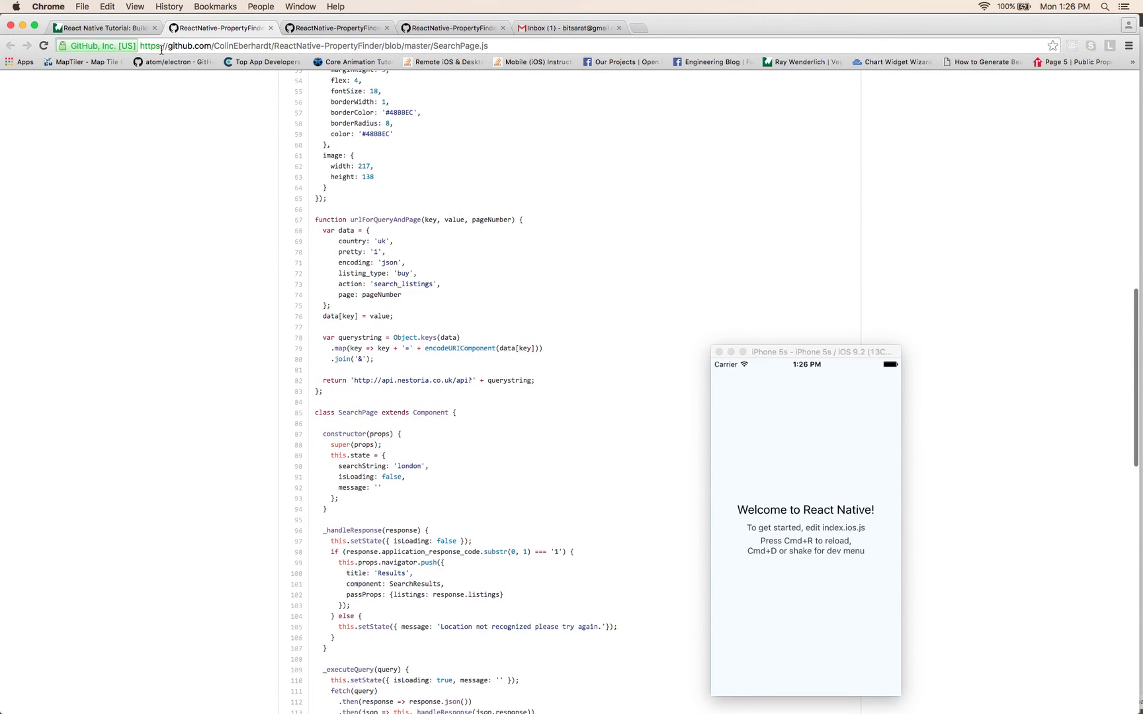
pyautogui.click(112, 29)
# - Switch to uiflo and create a project named Property Finder in the copied project directory, with App ID com.sc.pf
pyautogui.press('super+Tab')
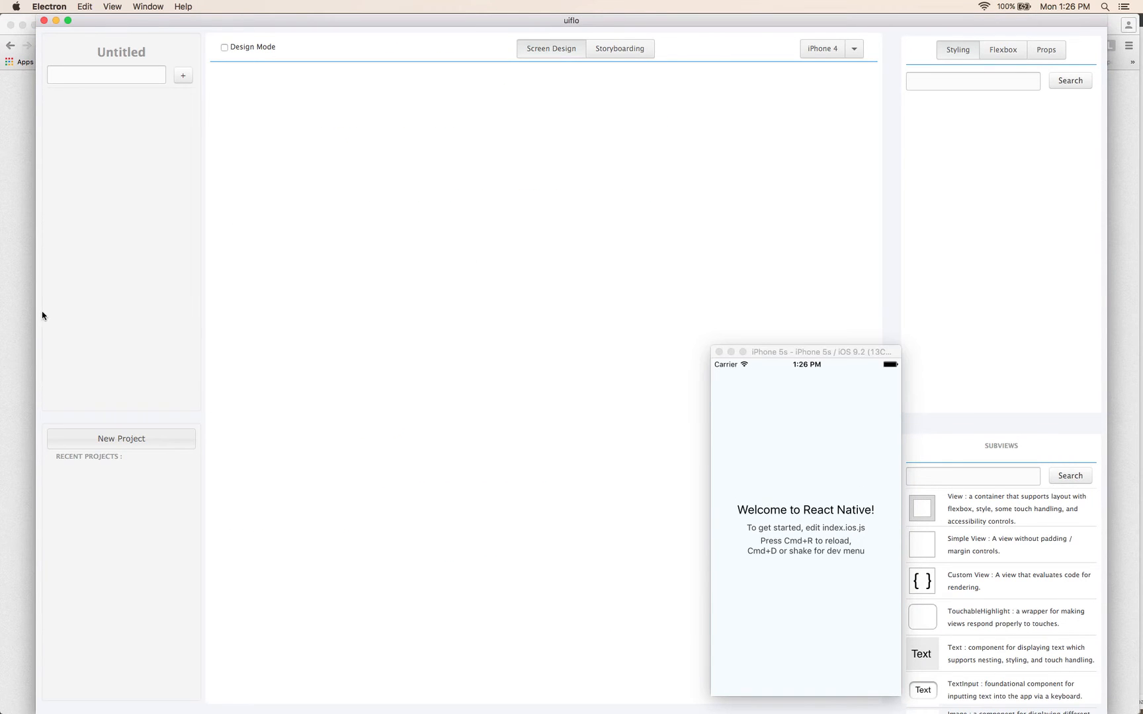
pyautogui.click(126, 448)
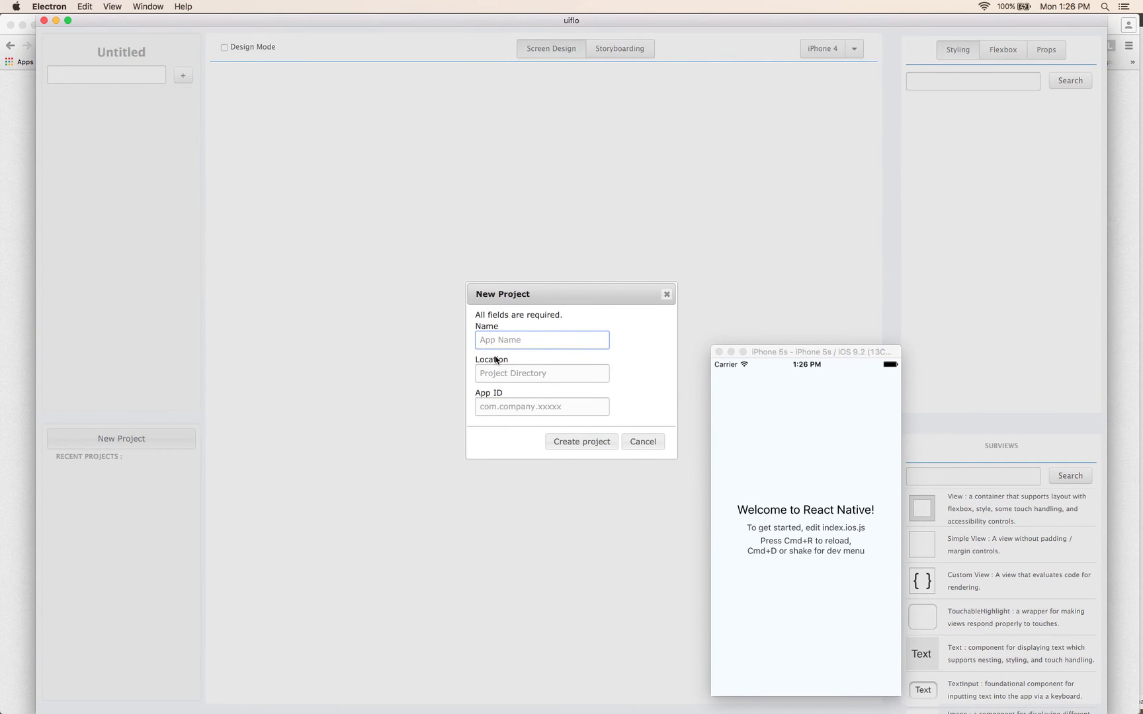
pyautogui.write('Property Finder')
pyautogui.press('super+v')
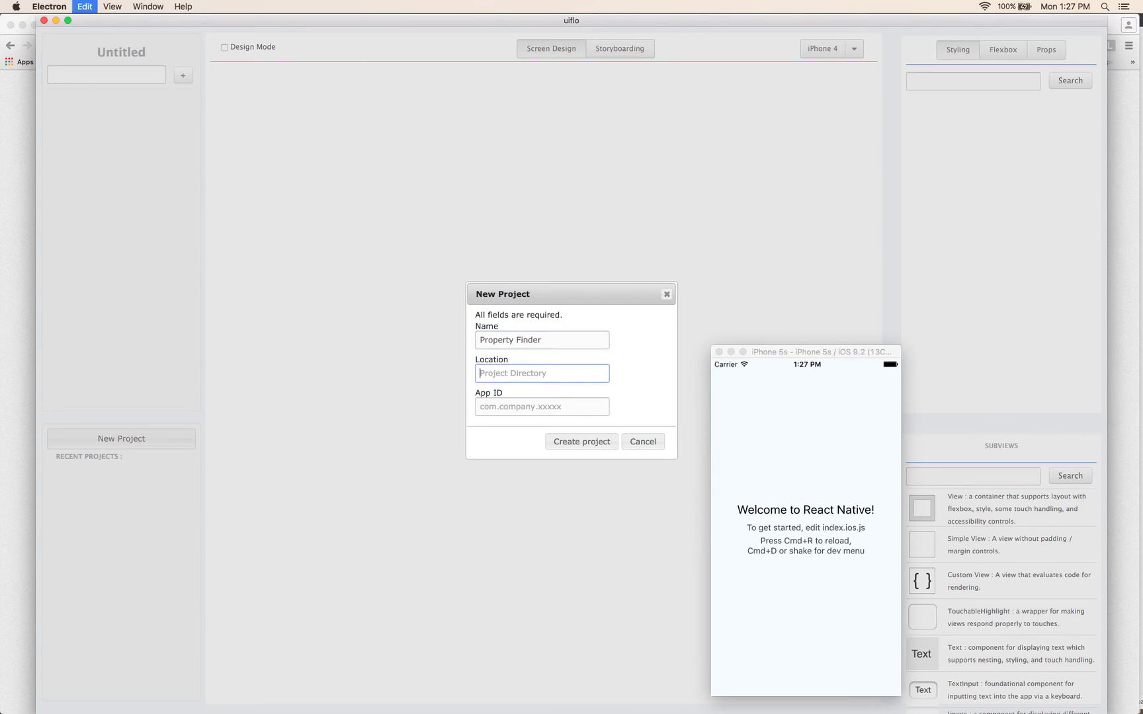
pyautogui.press('Tab')
pyautogui.write('c')
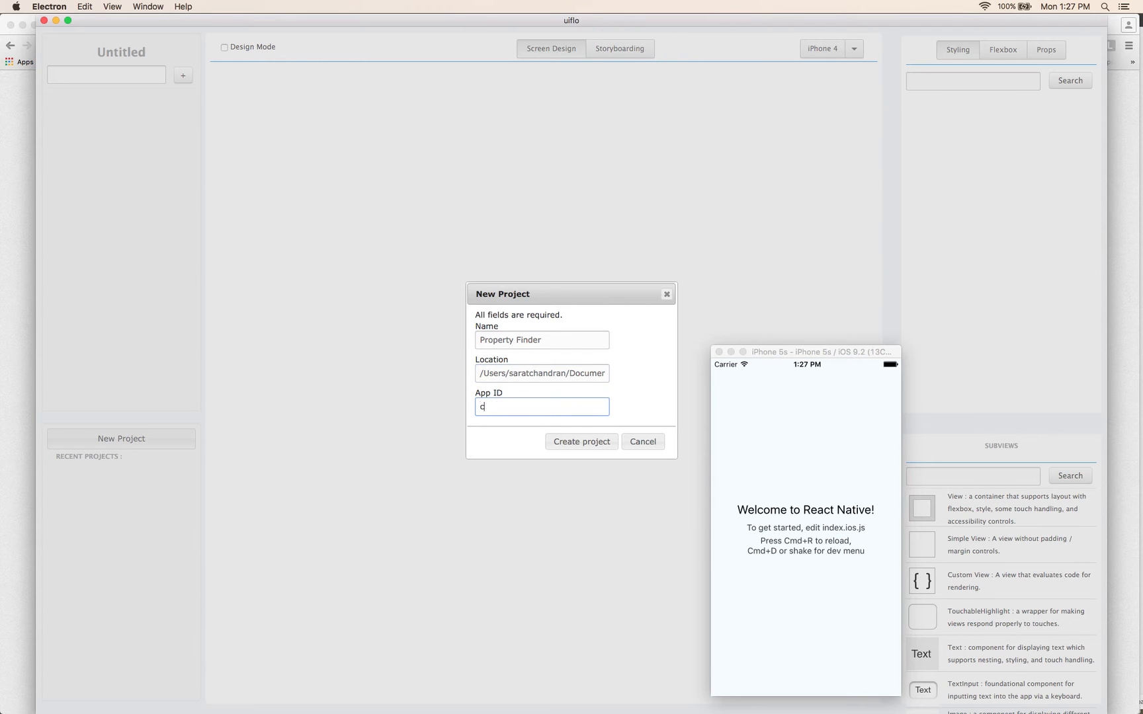
pyautogui.write('om.sc.pf')
pyautogui.press('Return')
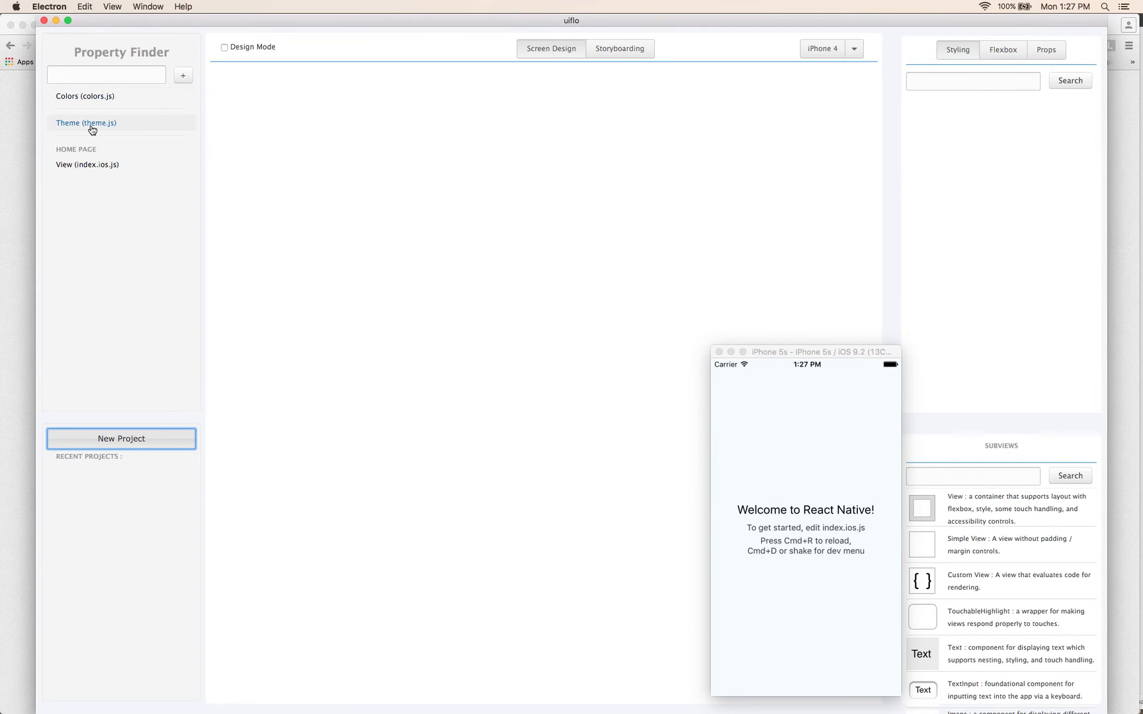
# - Open the home page view index.ios.js, enable Design Mode and show the view hierarchy
pyautogui.click(112, 171)
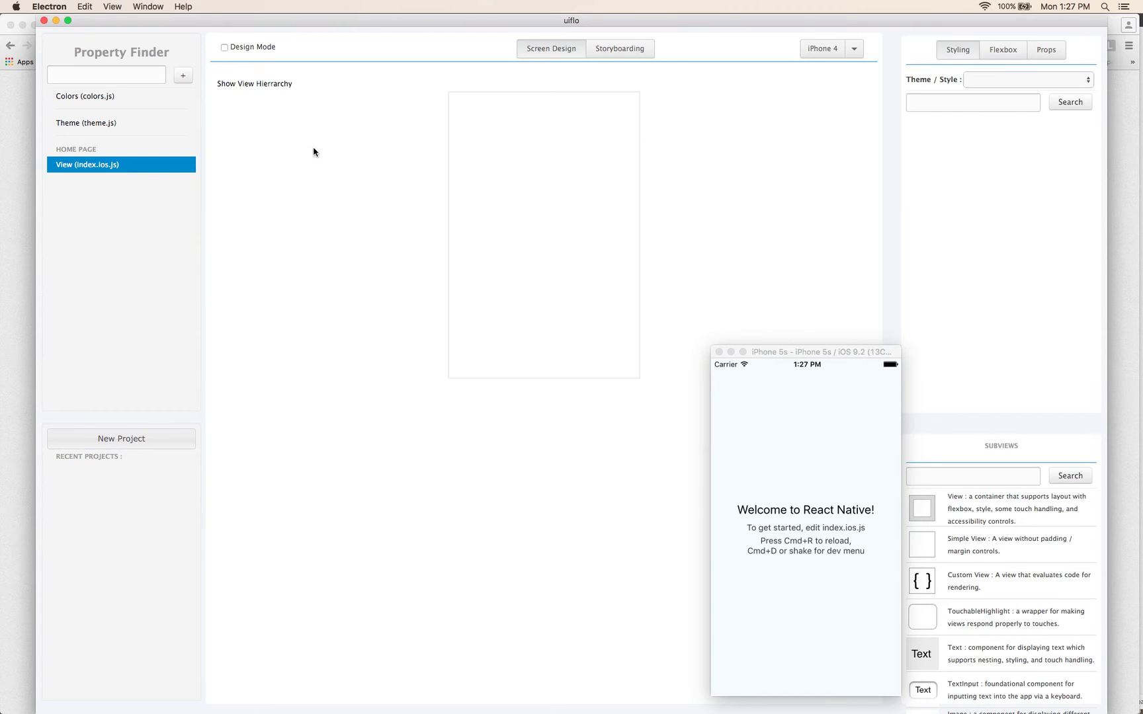
pyautogui.click(224, 47)
pyautogui.click(258, 87)
# - Add a new page named Search Page to the project
pyautogui.click(110, 78)
pyautogui.write('Sear')
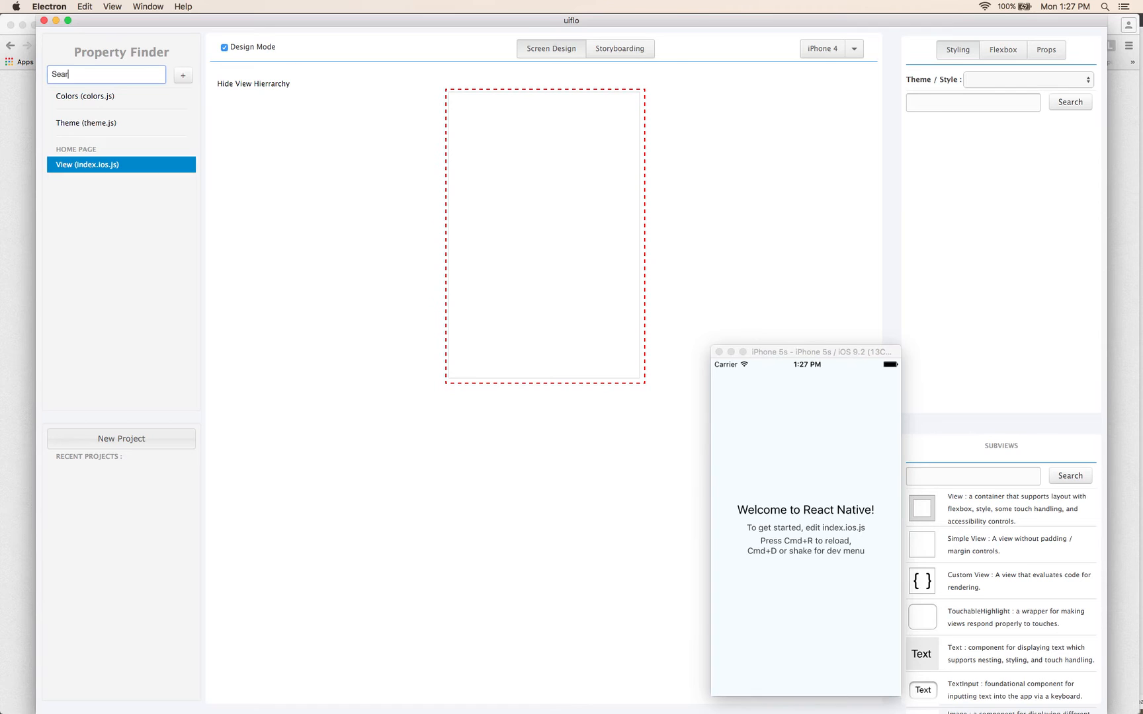
pyautogui.write('ch Page')
pyautogui.press('Return')
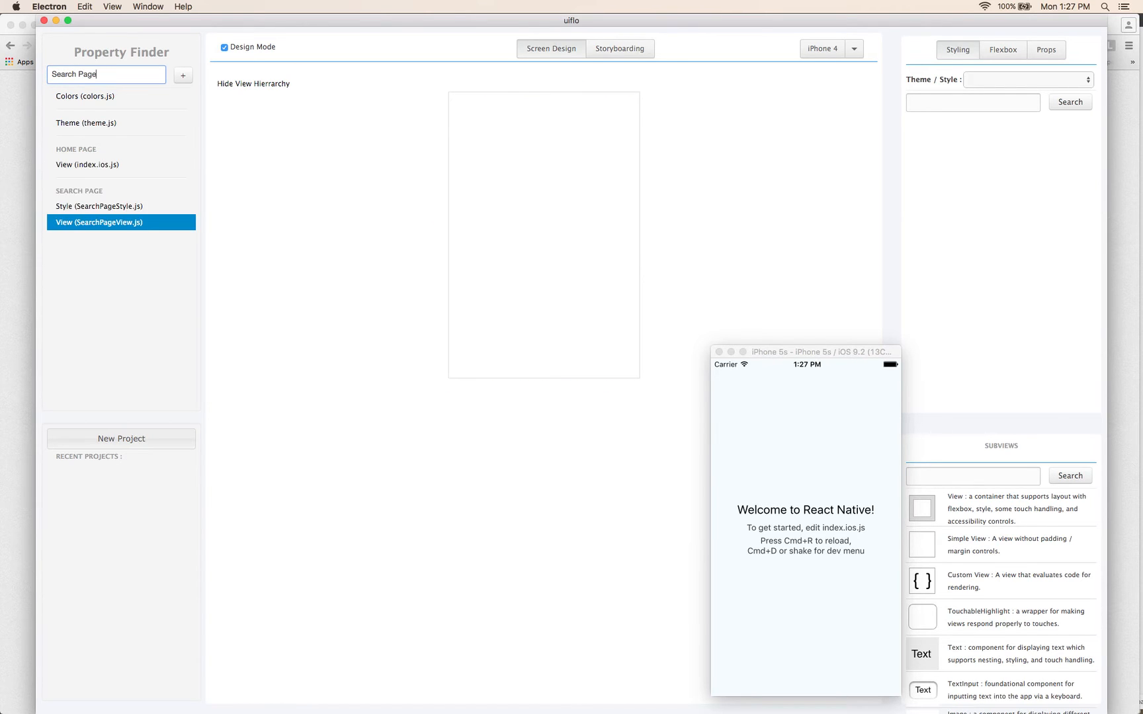
# - Add a NavigatorIOS subview to the home page view index.ios.js and set its initial route to Search Page
pyautogui.click(117, 167)
pyautogui.click(527, 239)
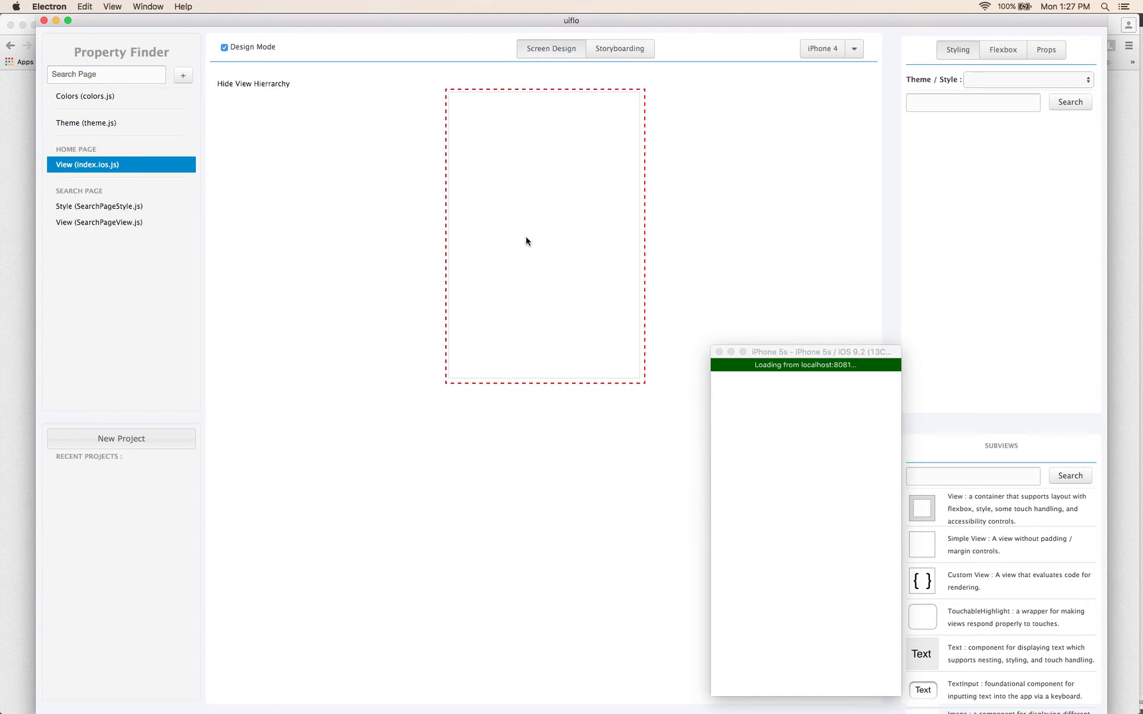
pyautogui.click(970, 478)
pyautogui.write('nav')
pyautogui.moveTo(921, 504); pyautogui.dragTo(663, 376)
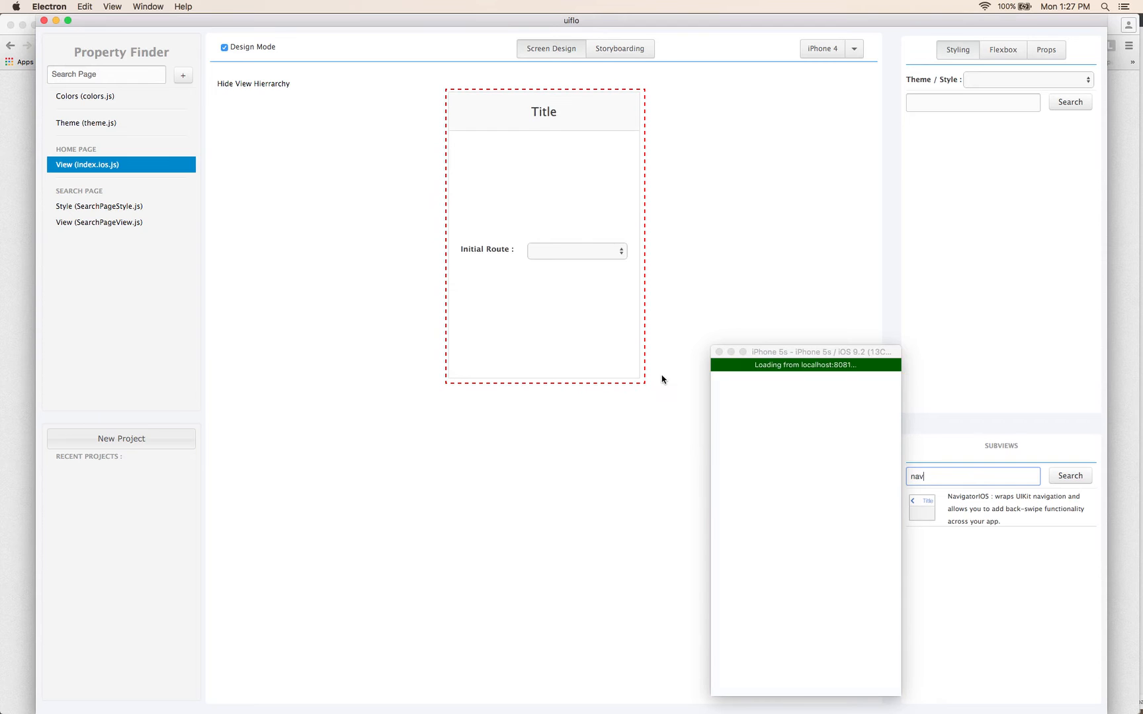
pyautogui.click(552, 251)
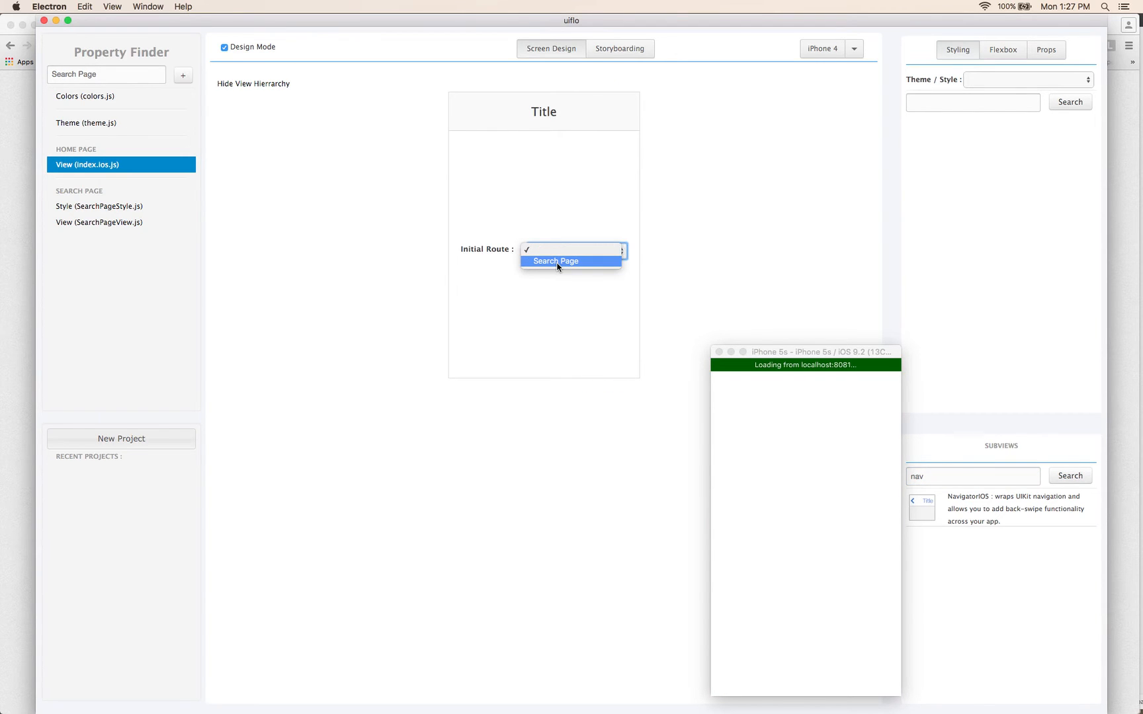
pyautogui.click(557, 262)
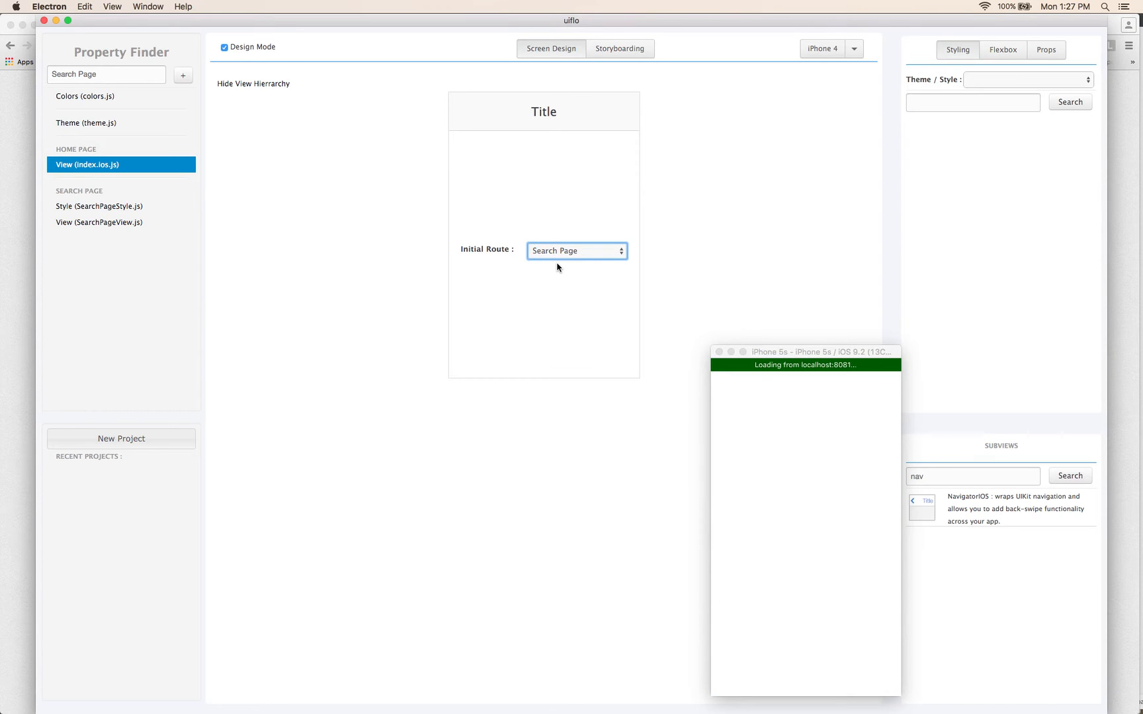
# - Switch to Brackets, open index.ios.js and insert the './Storyboard' require with the initScreen destructuring above the NayaProject class
pyautogui.press('super+Tab')
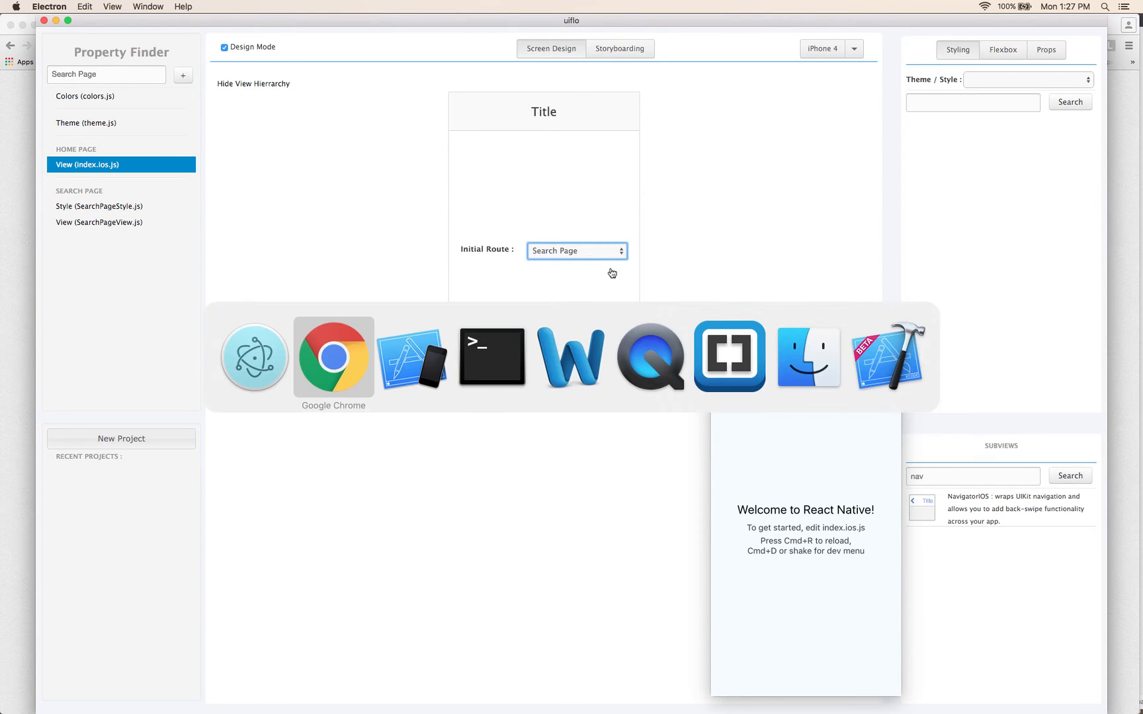
pyautogui.click(734, 357)
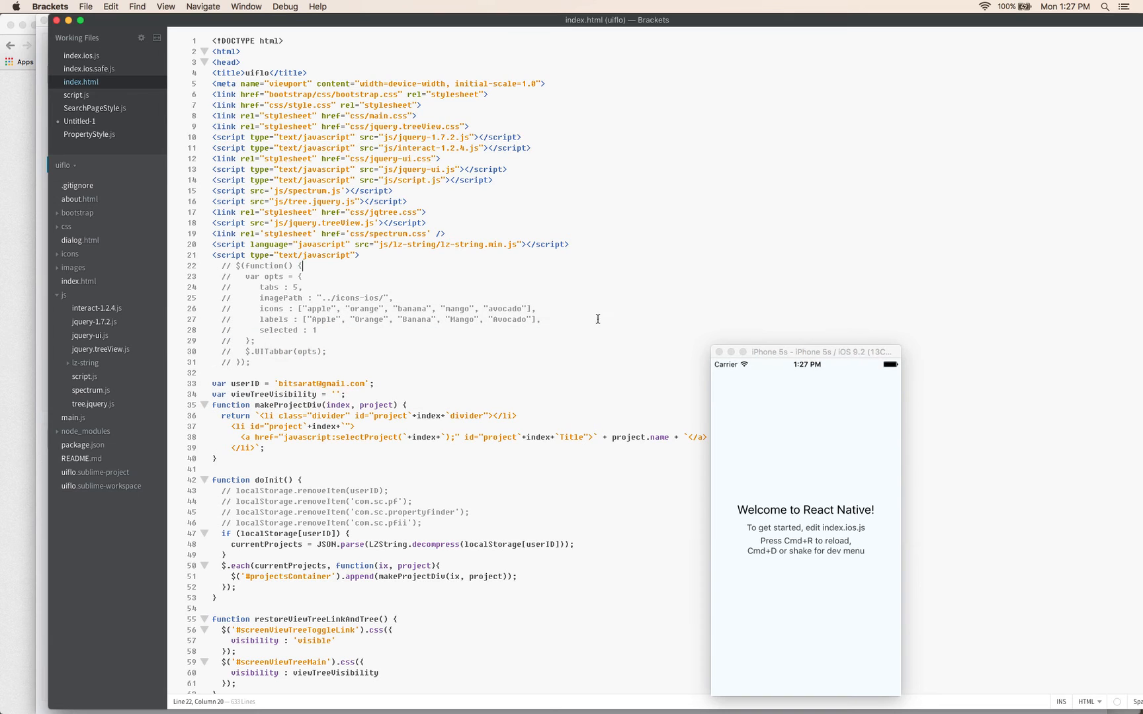
pyautogui.click(77, 58)
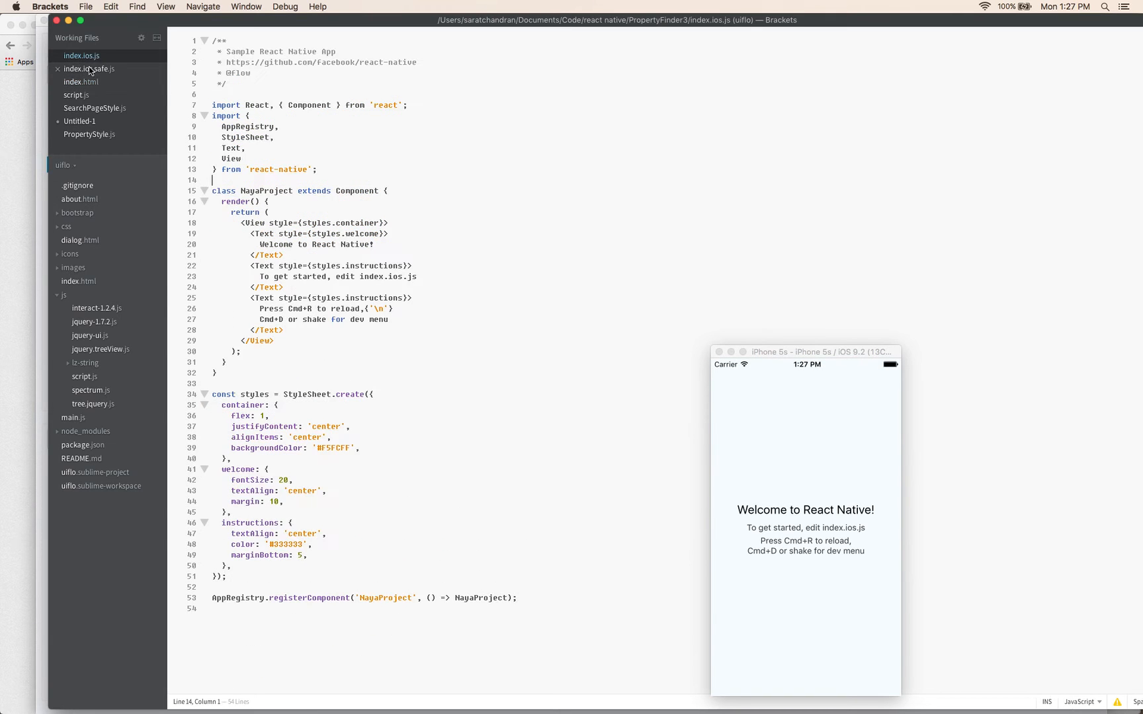
pyautogui.click(371, 223)
pyautogui.press('Up')
pyautogui.press('Up')
pyautogui.press('Up')
pyautogui.press('Up')
pyautogui.write("var Storyboard = require('./Storyboard'); var {   initScreen } = Storyboard;")
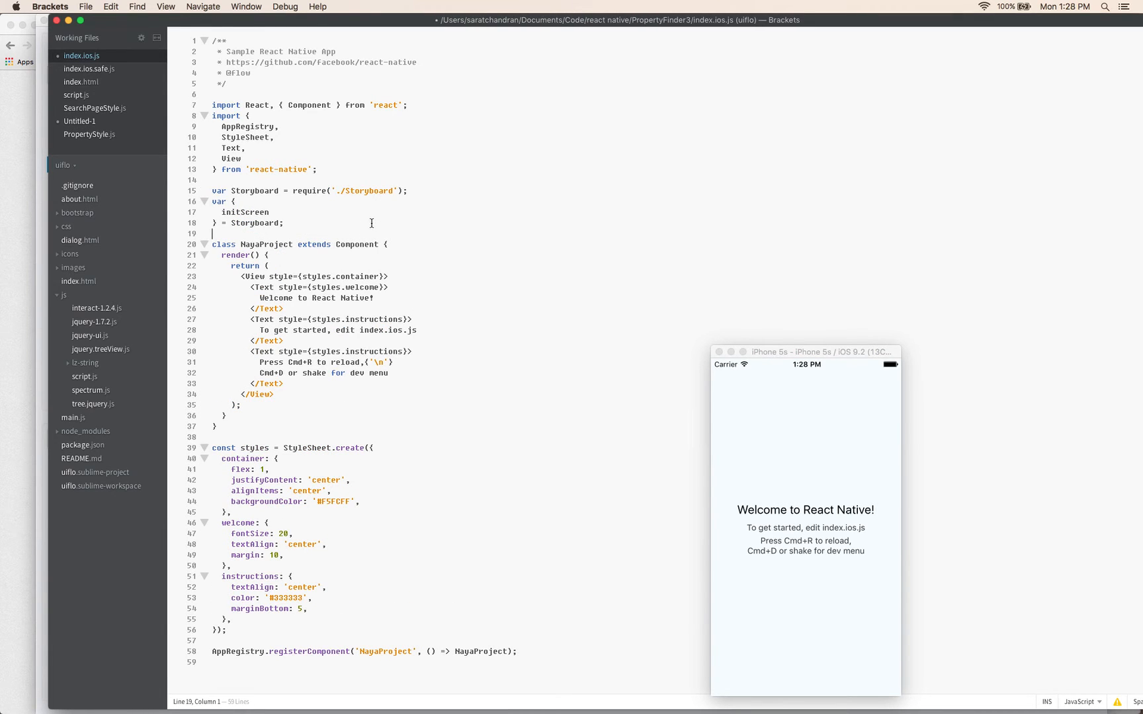
# - Make NayaProject's render return initScreen(this), remove the styles definition and save index.ios.js
pyautogui.press('super+shift+z')
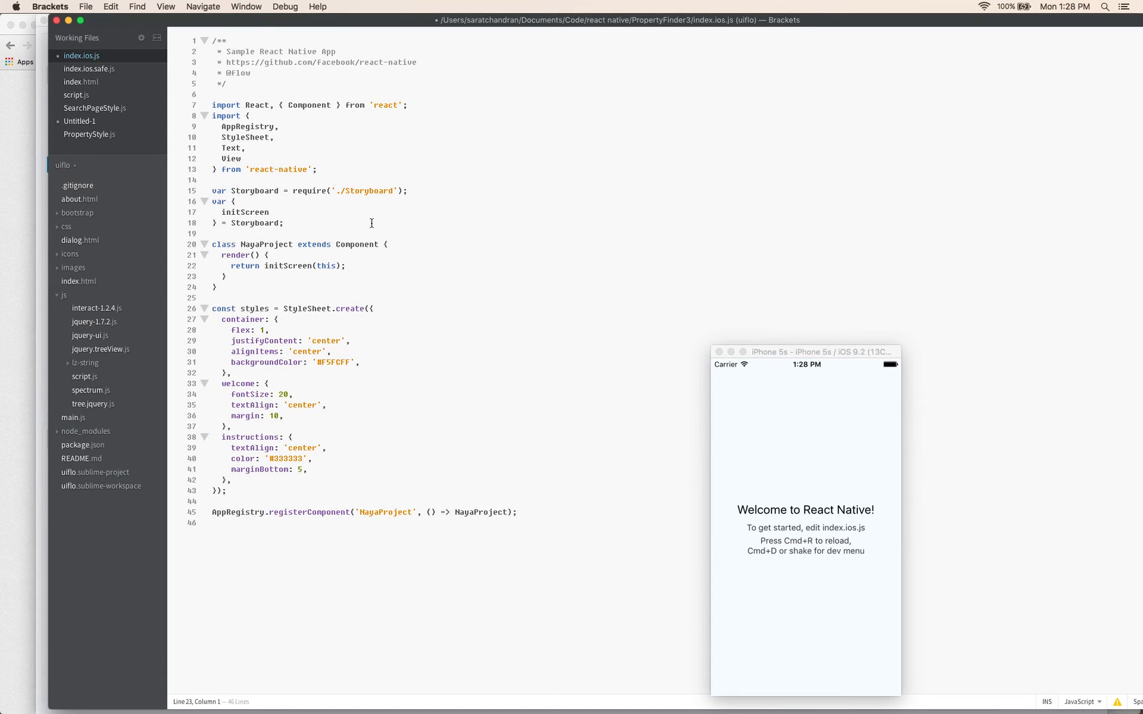
pyautogui.press('super+shift+z')
pyautogui.press('super+s')
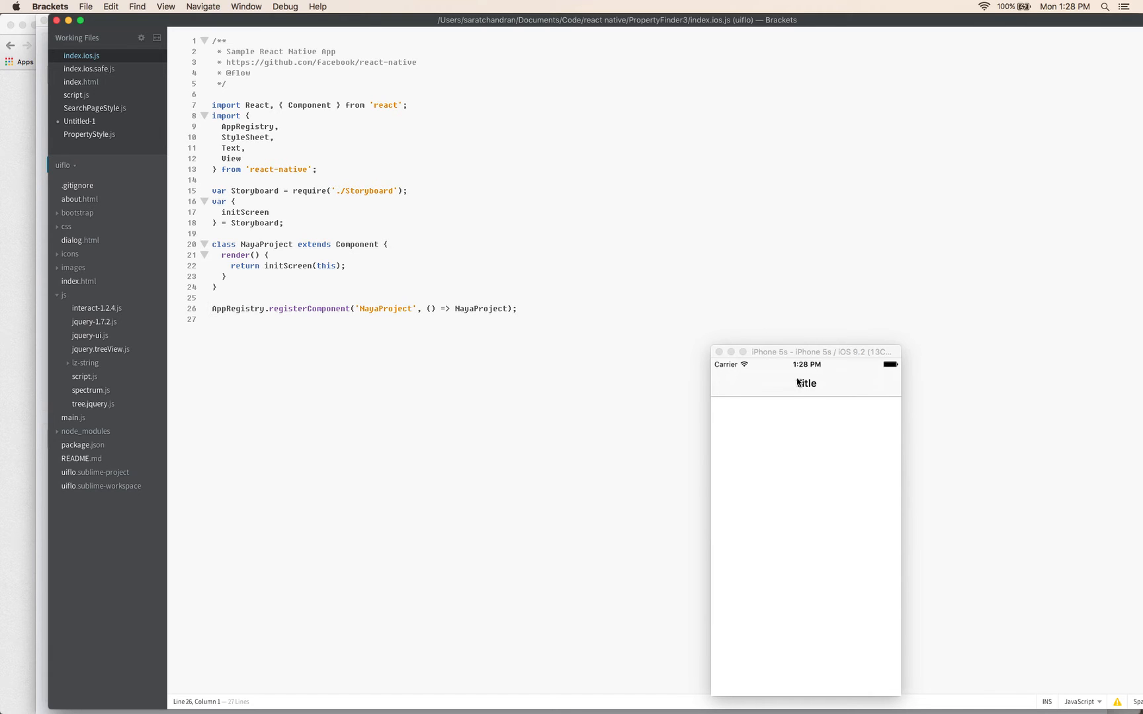
# - Check the Live Reload option in the Simulator's React Native development options and close them without changes
pyautogui.click(790, 356)
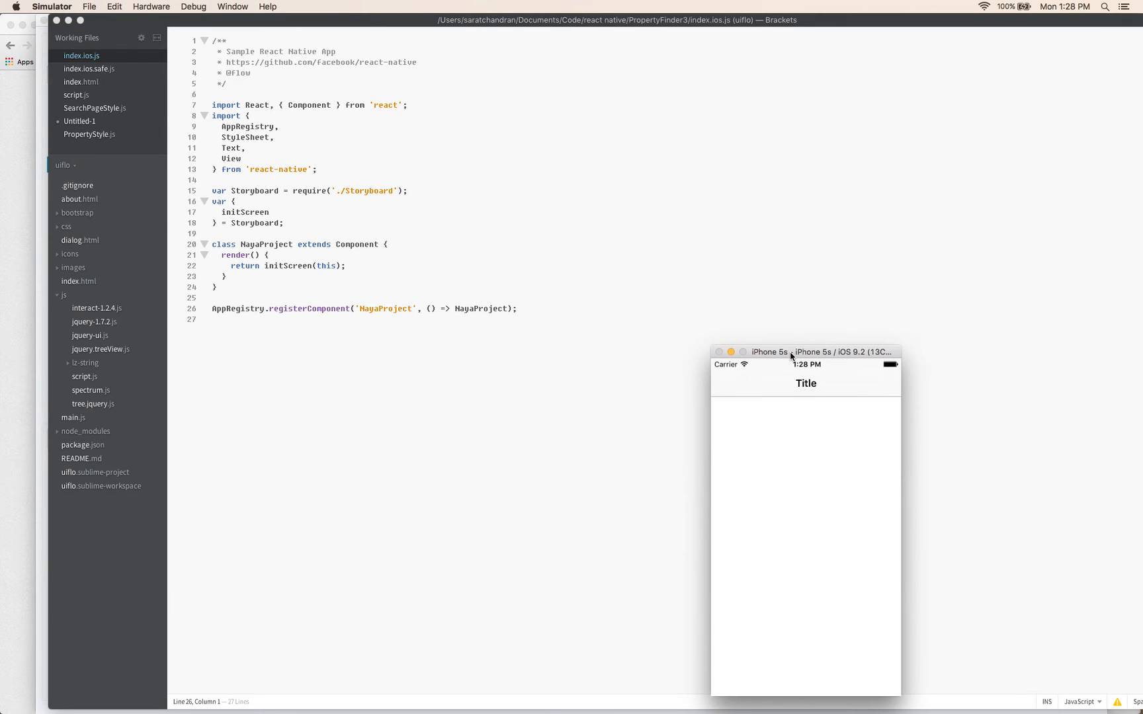
pyautogui.press('super+d')
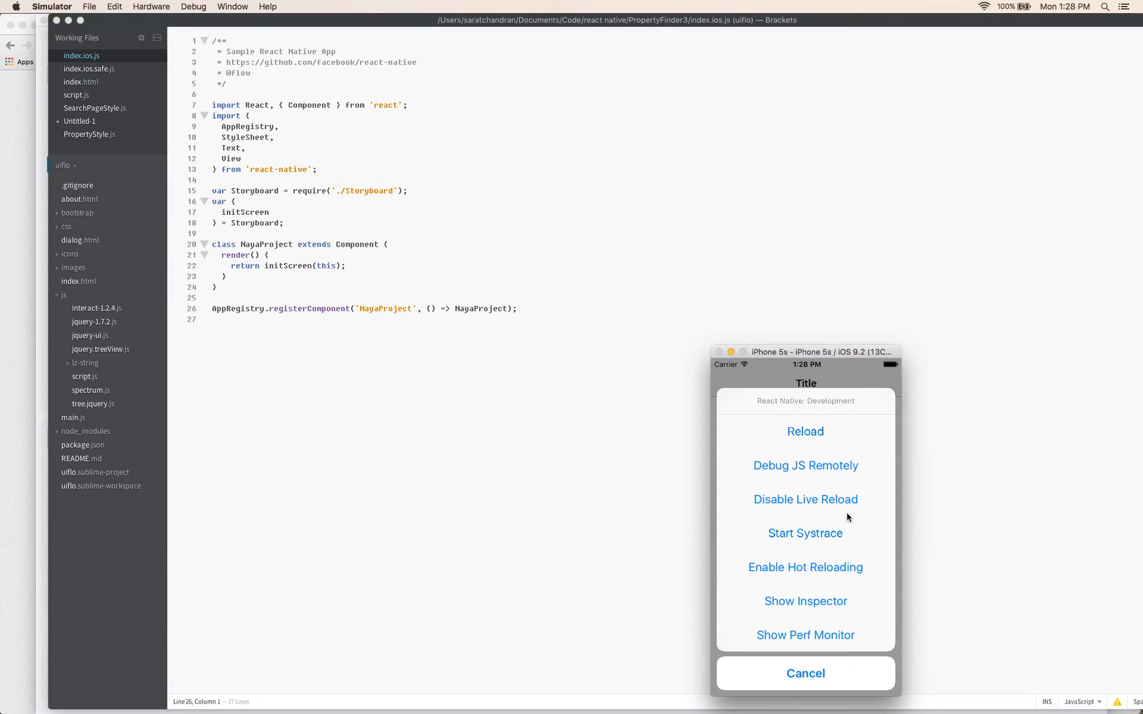
pyautogui.click(790, 680)
# - Switch to uiflo, open the search page view SearchPageView.js and set its navigation title to Property Finder
pyautogui.press('super+Tab')
pyautogui.press('super+Tab')
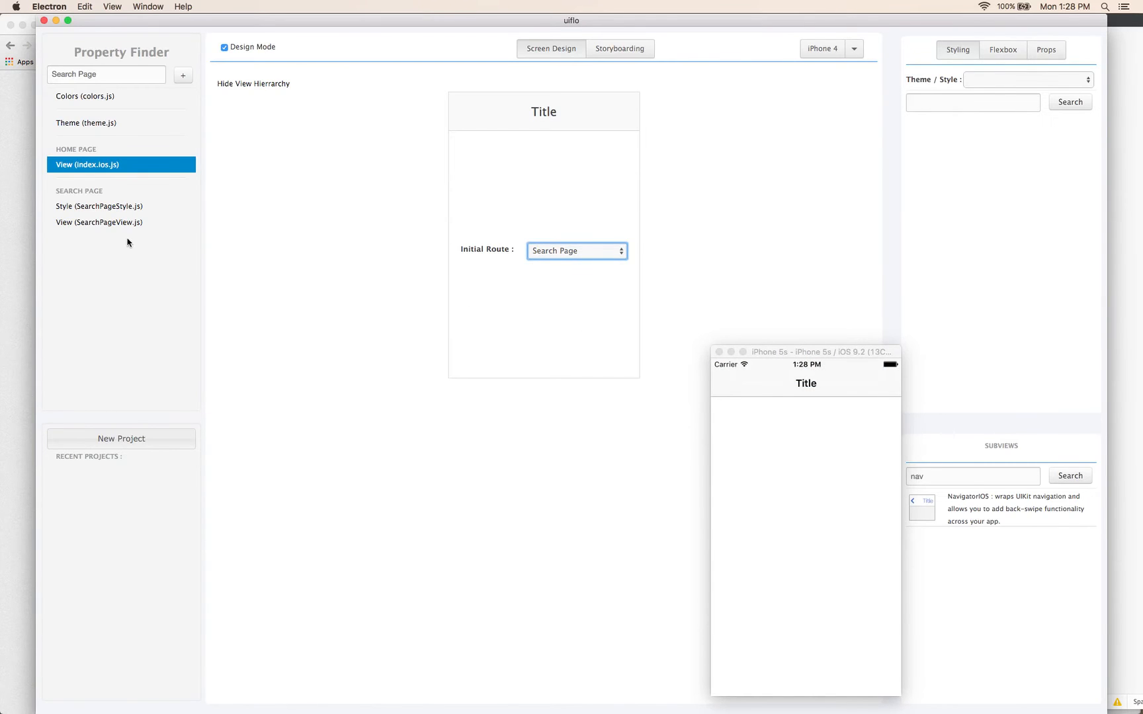
pyautogui.click(113, 225)
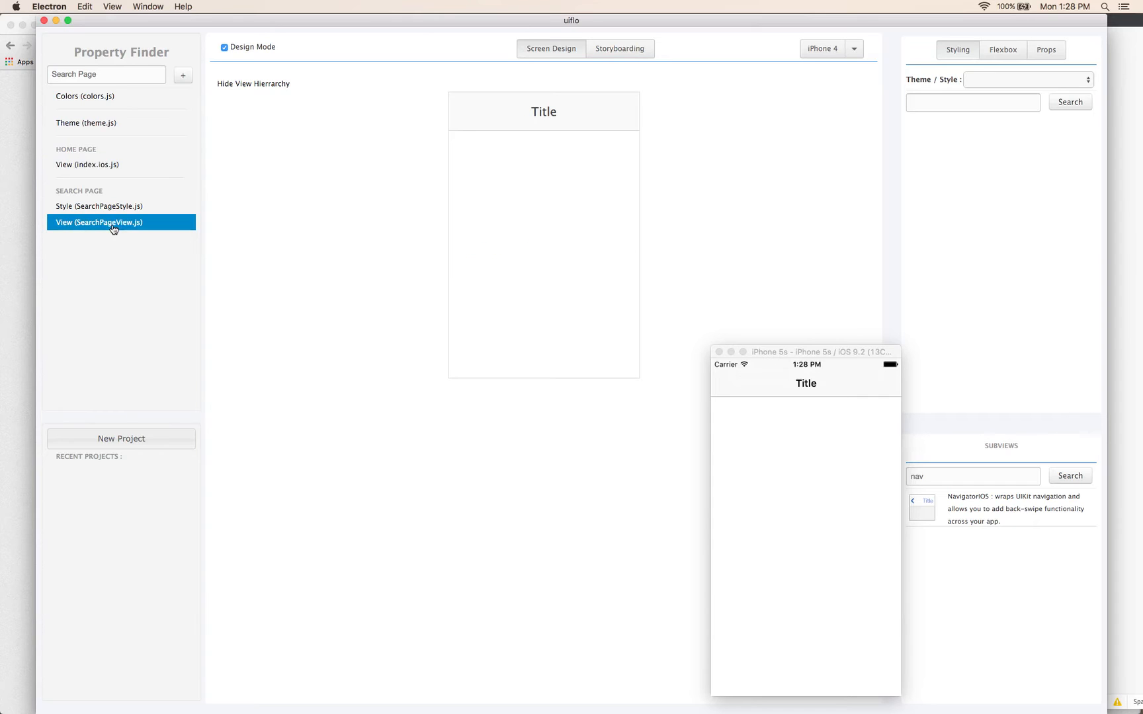
pyautogui.doubleClick(549, 116)
pyautogui.write('Property Fi')
pyautogui.press('BackSpace')
pyautogui.press('BackSpace')
pyautogui.write('Finder')
pyautogui.press('Return')
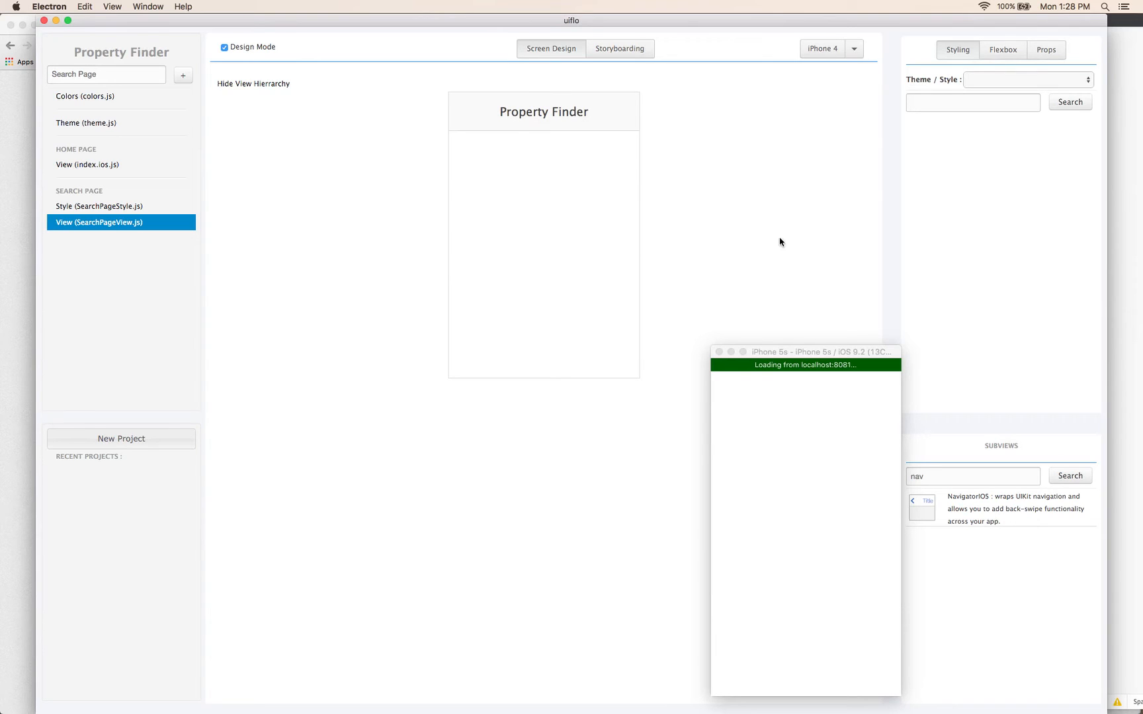
# - Clear the subview search filter to list all available subviews
pyautogui.click(960, 480)
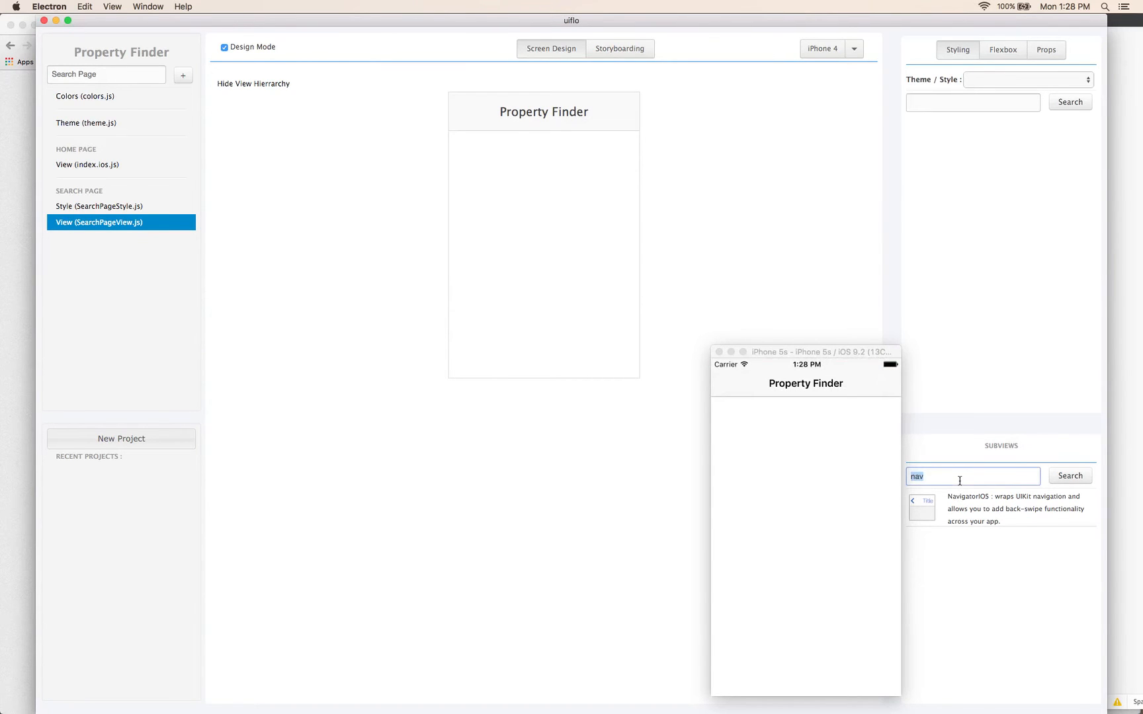
pyautogui.press('BackSpace')
pyautogui.press('BackSpace')
pyautogui.press('BackSpace')
pyautogui.moveTo(924, 510); pyautogui.dragTo(670, 337)
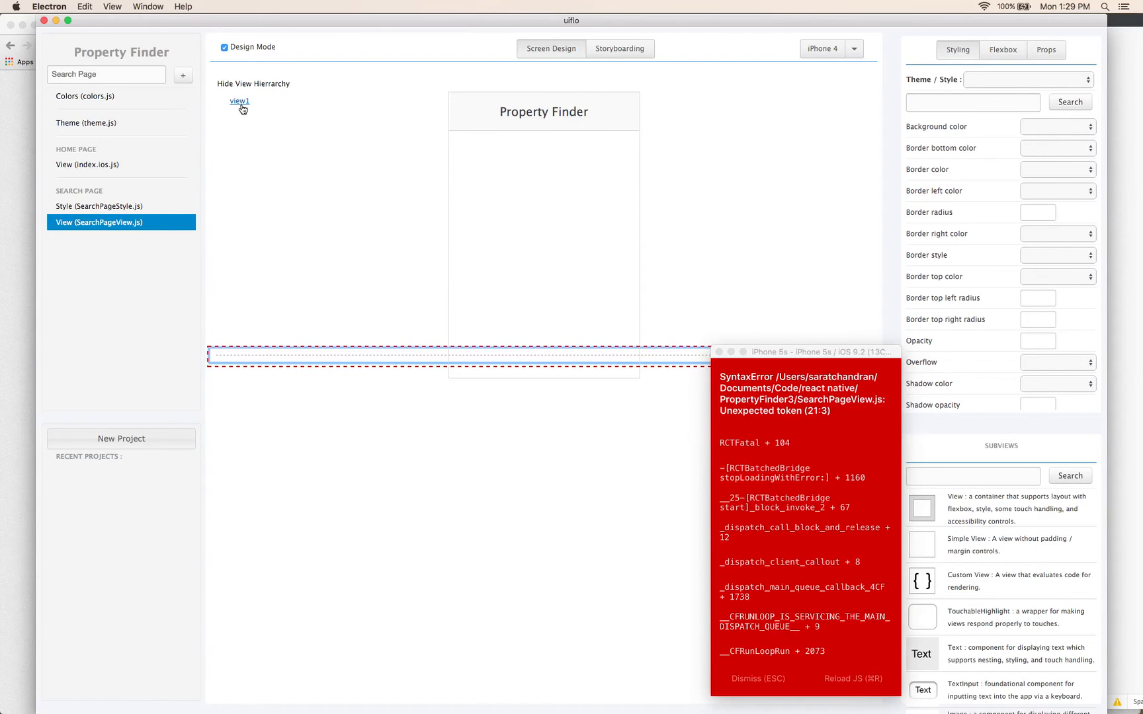
pyautogui.press('BackSpace')
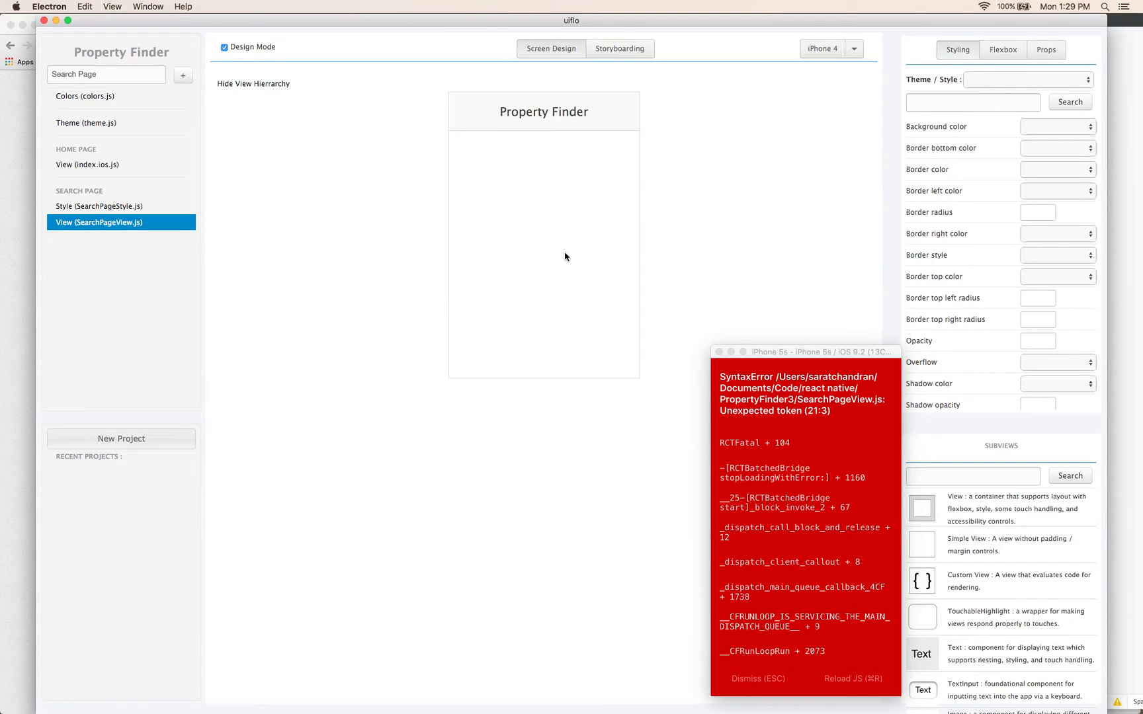
pyautogui.click(808, 354)
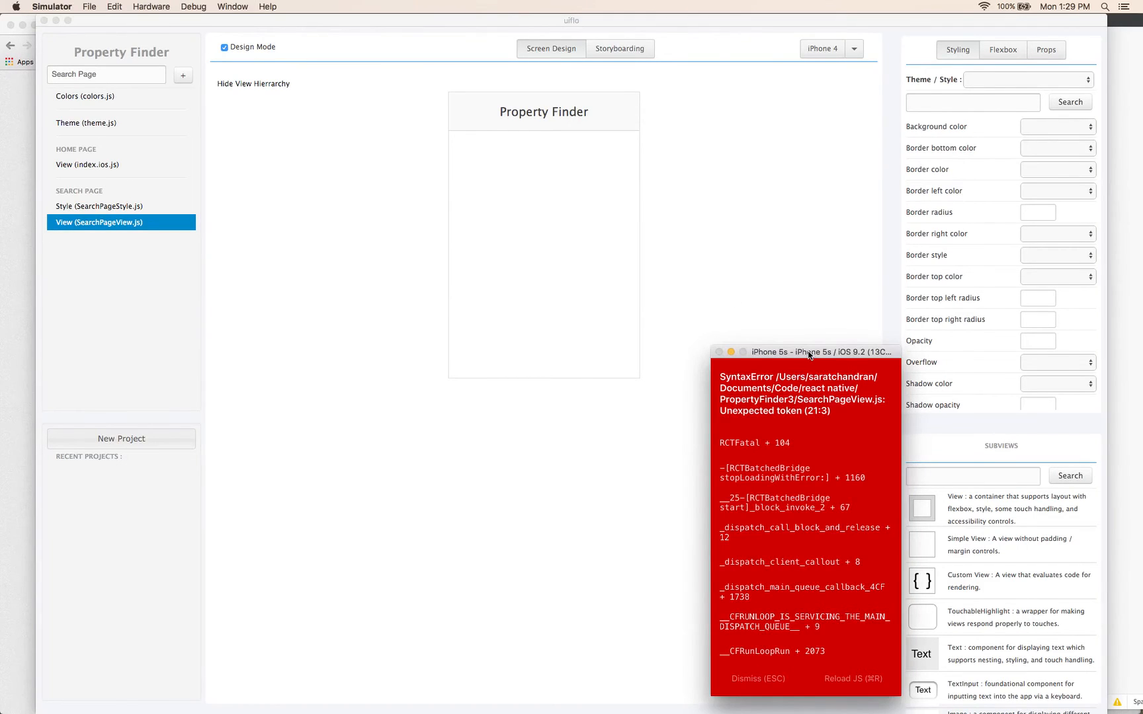
# - Add a View subview inside the search page's screen and reload the app in the Simulator
pyautogui.click(551, 318)
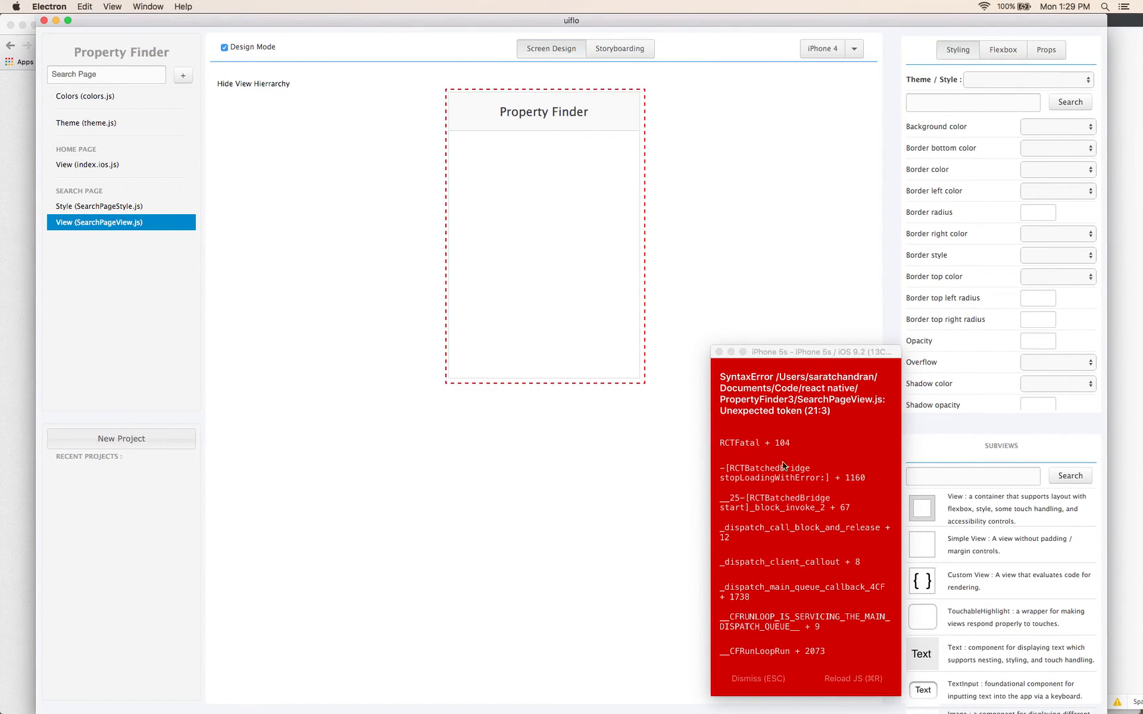
pyautogui.moveTo(922, 507); pyautogui.dragTo(780, 476)
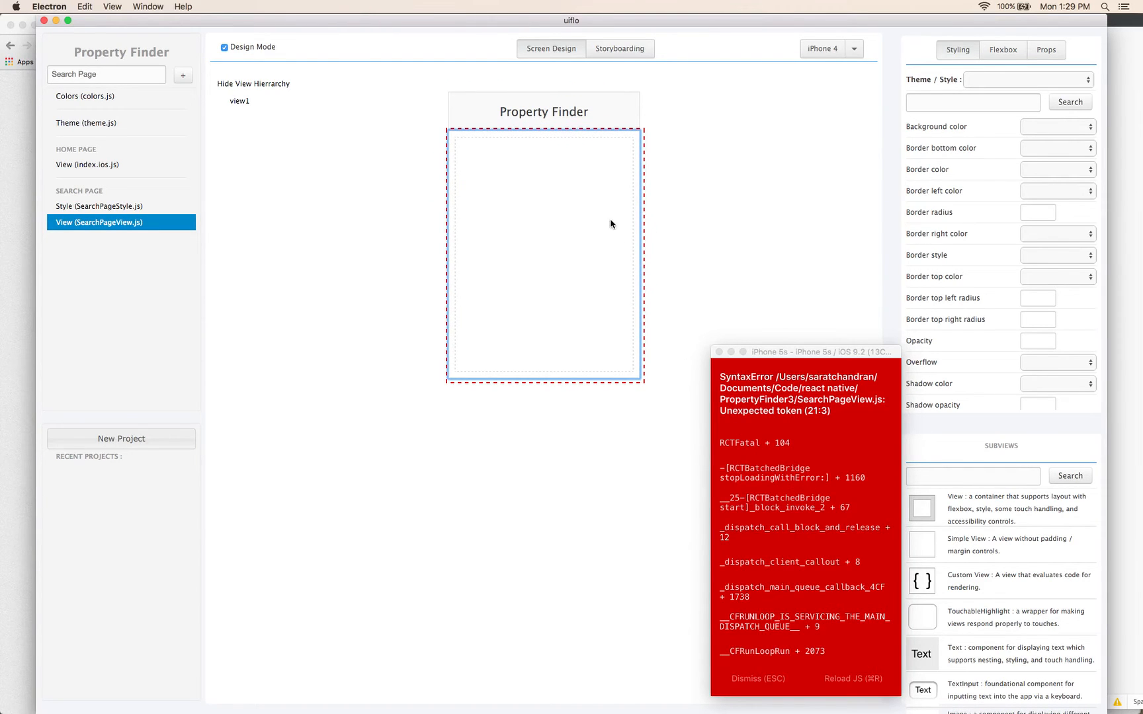
pyautogui.click(839, 352)
pyautogui.press('super+r')
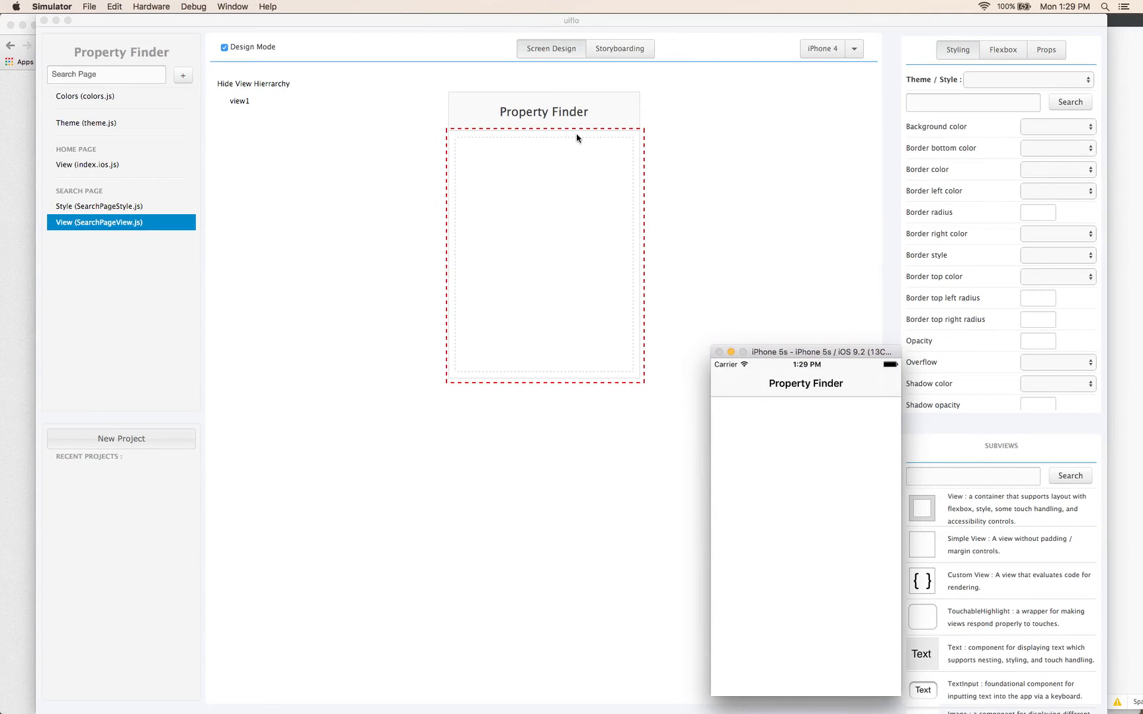
# - Enlarge the inner padding of view1 on all sides and set its Align items style to center
pyautogui.click(607, 124)
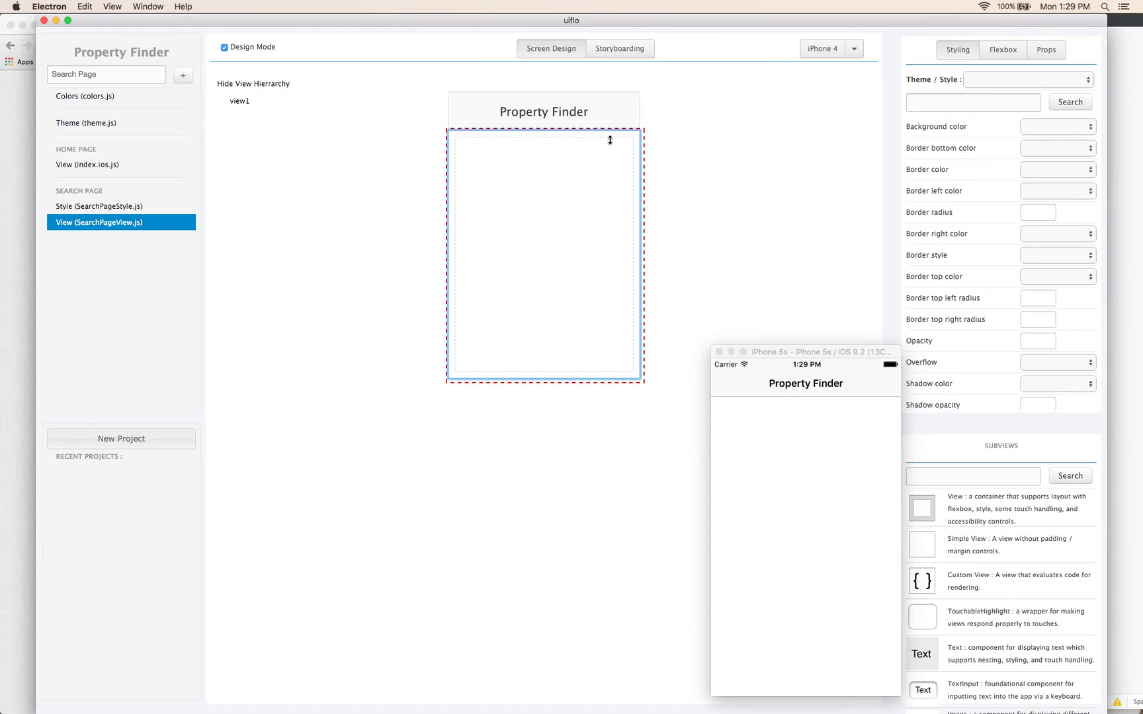
pyautogui.moveTo(609, 139); pyautogui.dragTo(610, 151)
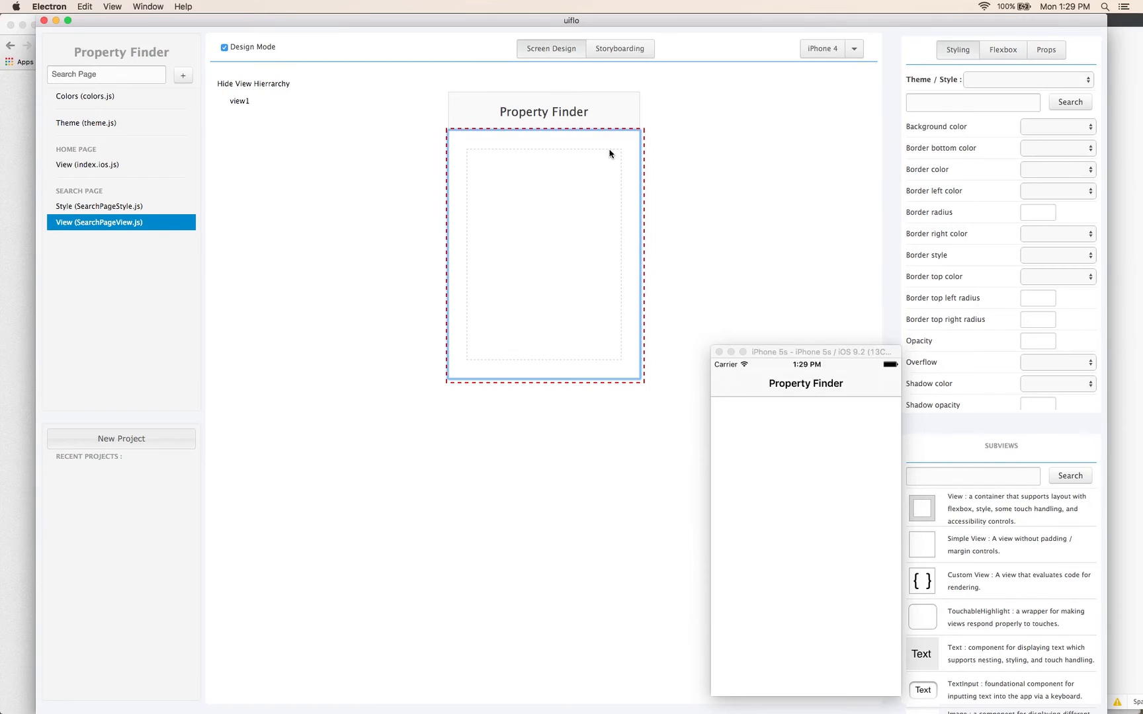
pyautogui.click(963, 101)
pyautogui.write('al')
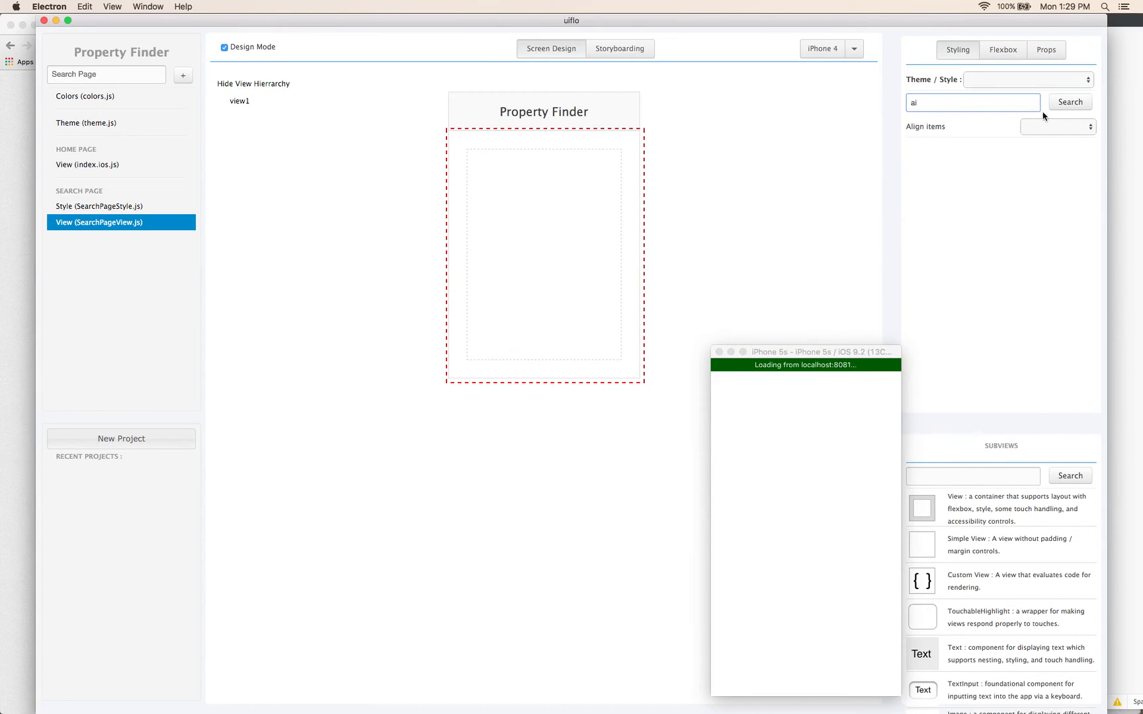
pyautogui.click(1055, 124)
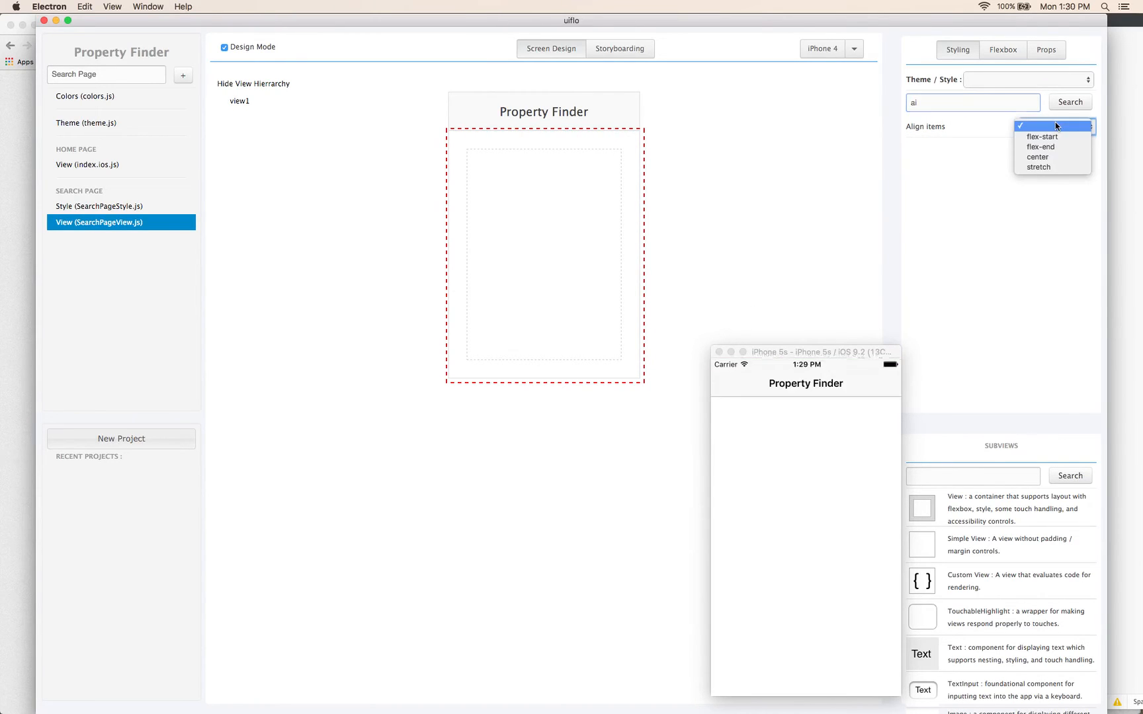
pyautogui.click(1052, 157)
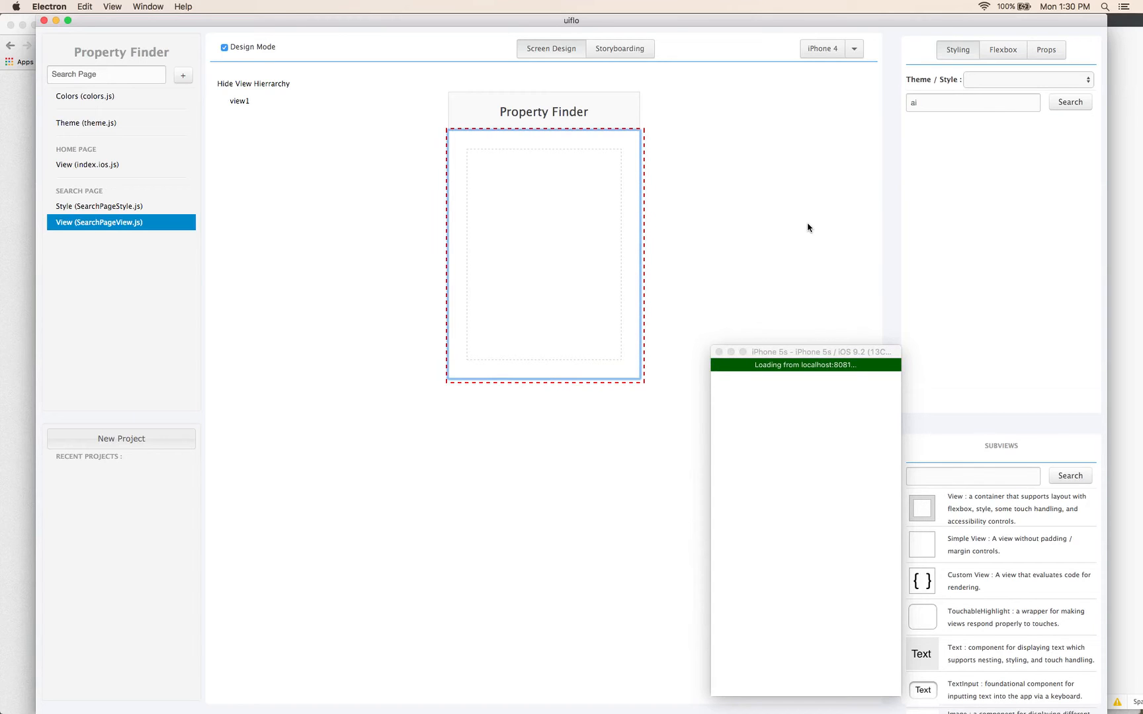
pyautogui.click(942, 103)
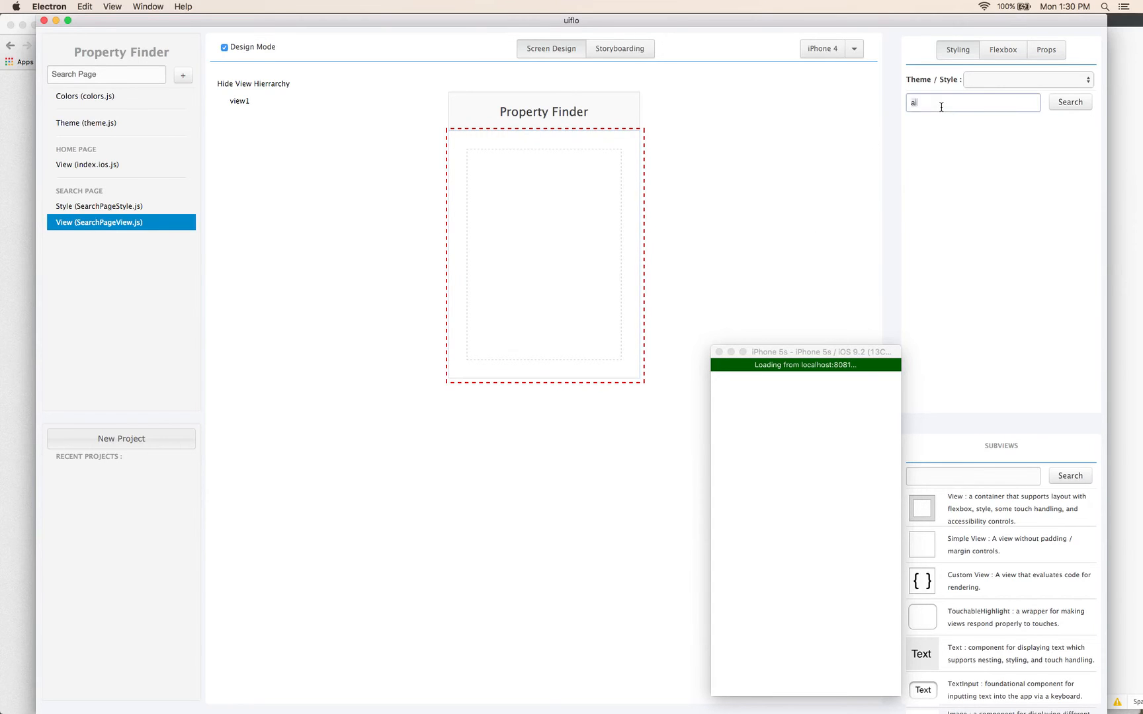
pyautogui.press('BackSpace')
pyautogui.press('BackSpace')
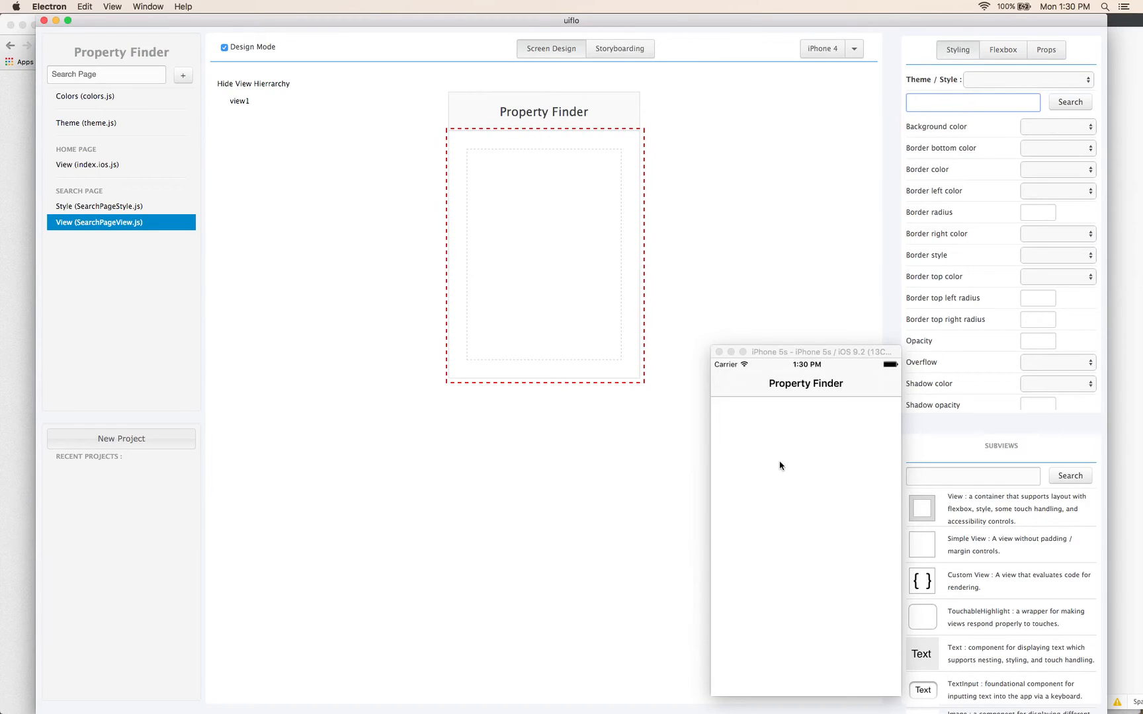
# - Consult the Property Finder mockups in Chrome's tutorial page, return to uiflo and add a Text subview inside view1
pyautogui.press('super+Tab')
pyautogui.click(491, 357)
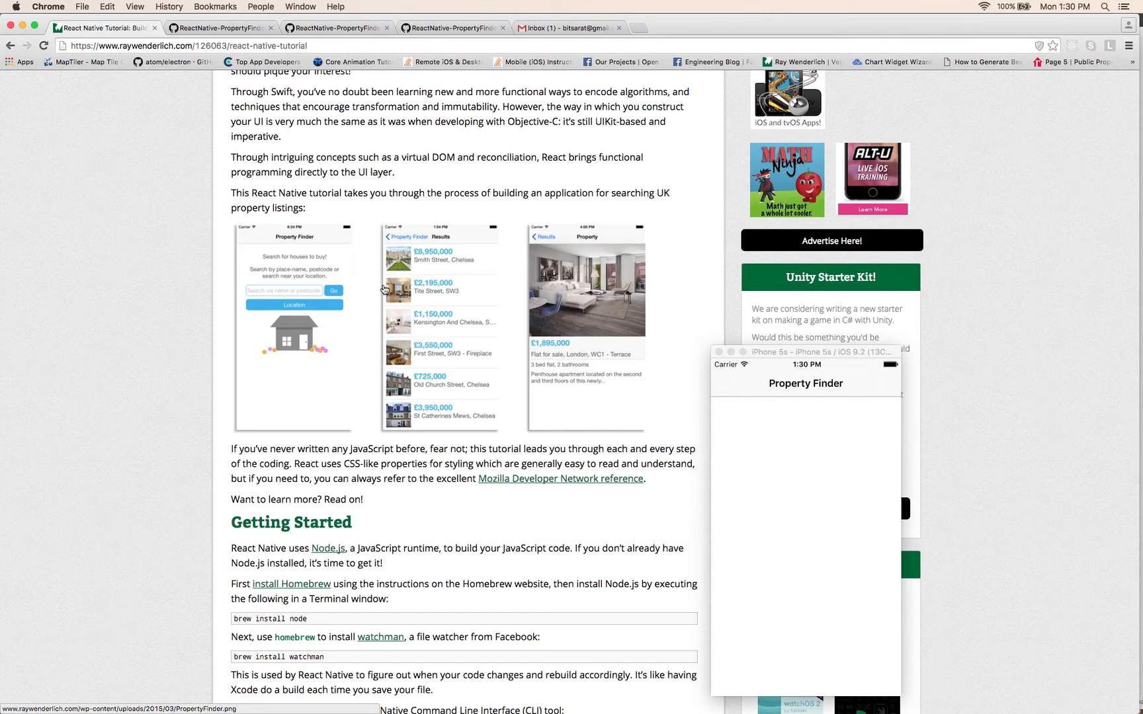
pyautogui.press('super+Tab')
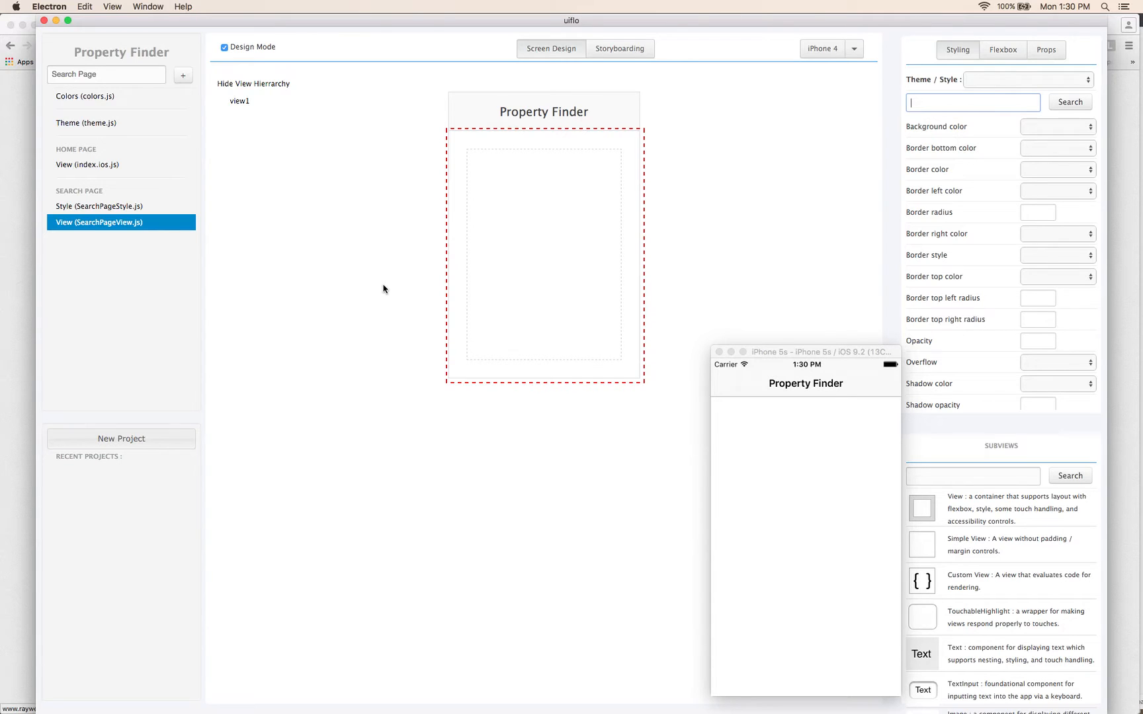
pyautogui.click(555, 280)
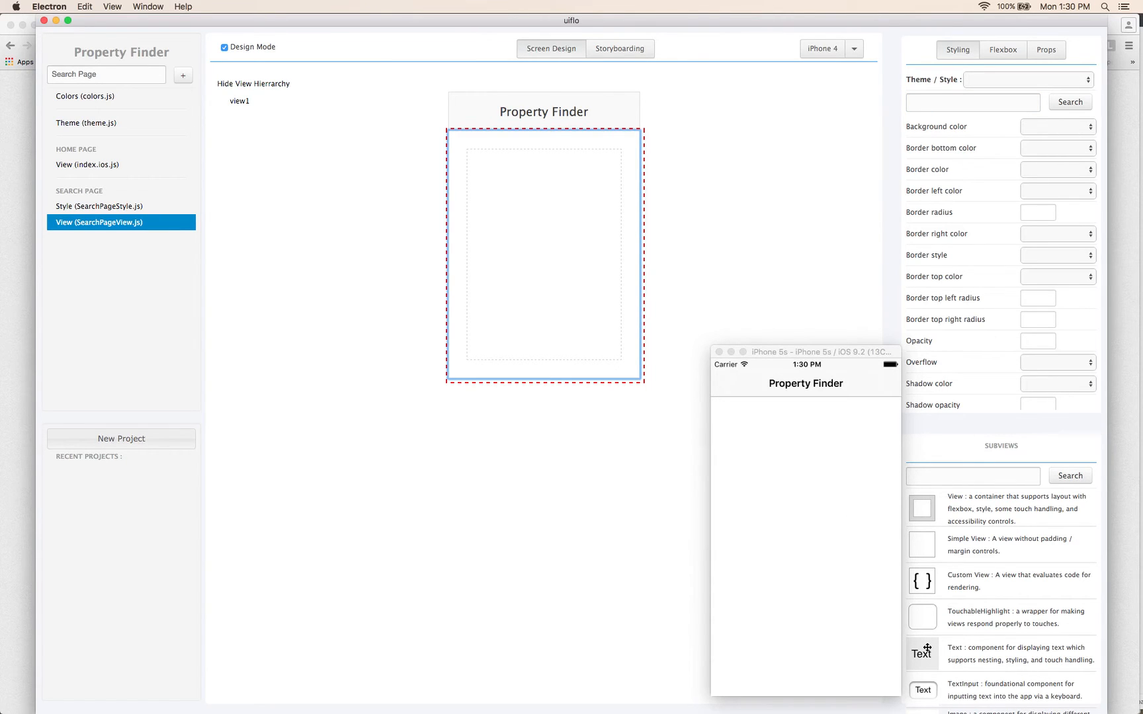
pyautogui.moveTo(926, 649); pyautogui.dragTo(744, 550)
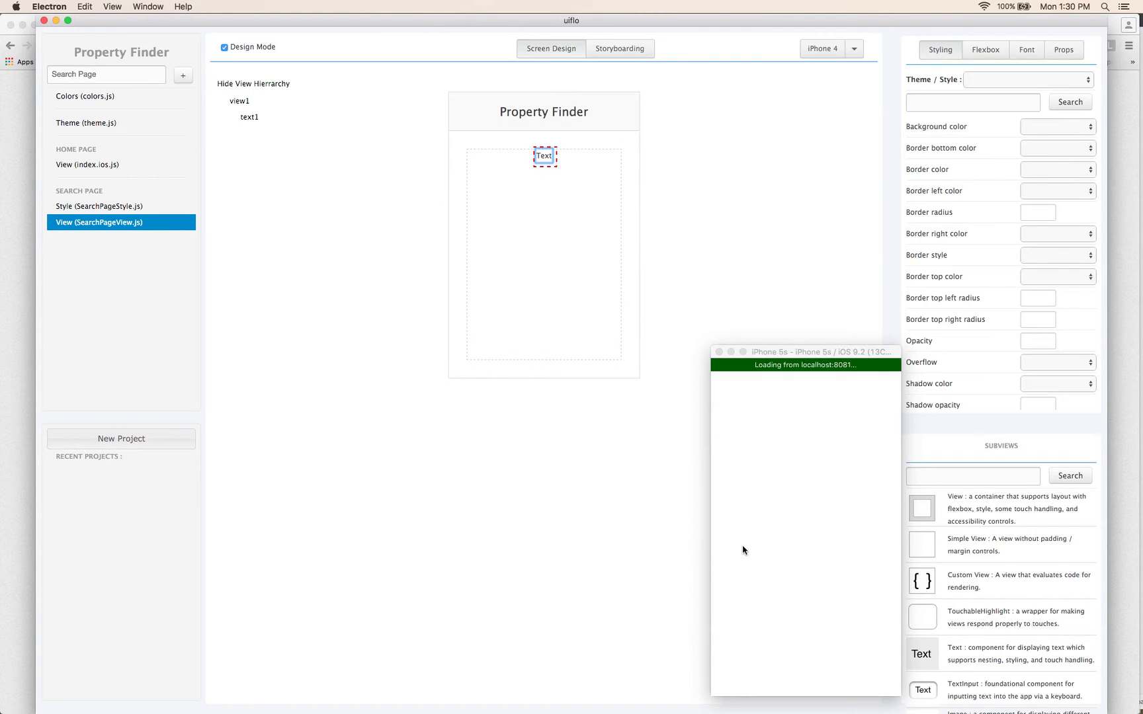
# - Switch to Chrome and copy the string "Search for houses to buy!" from the render method in GitHub's SearchPage.js
pyautogui.press('super+Tab')
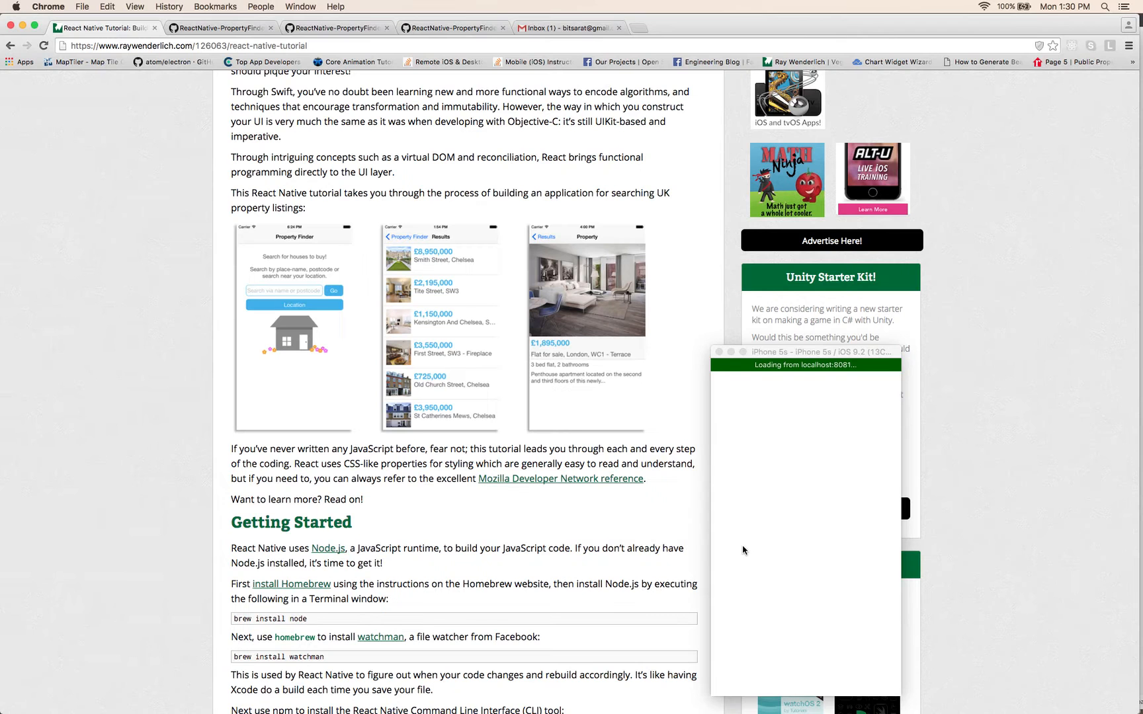
pyautogui.click(224, 29)
pyautogui.scroll(-10, 370, 378)
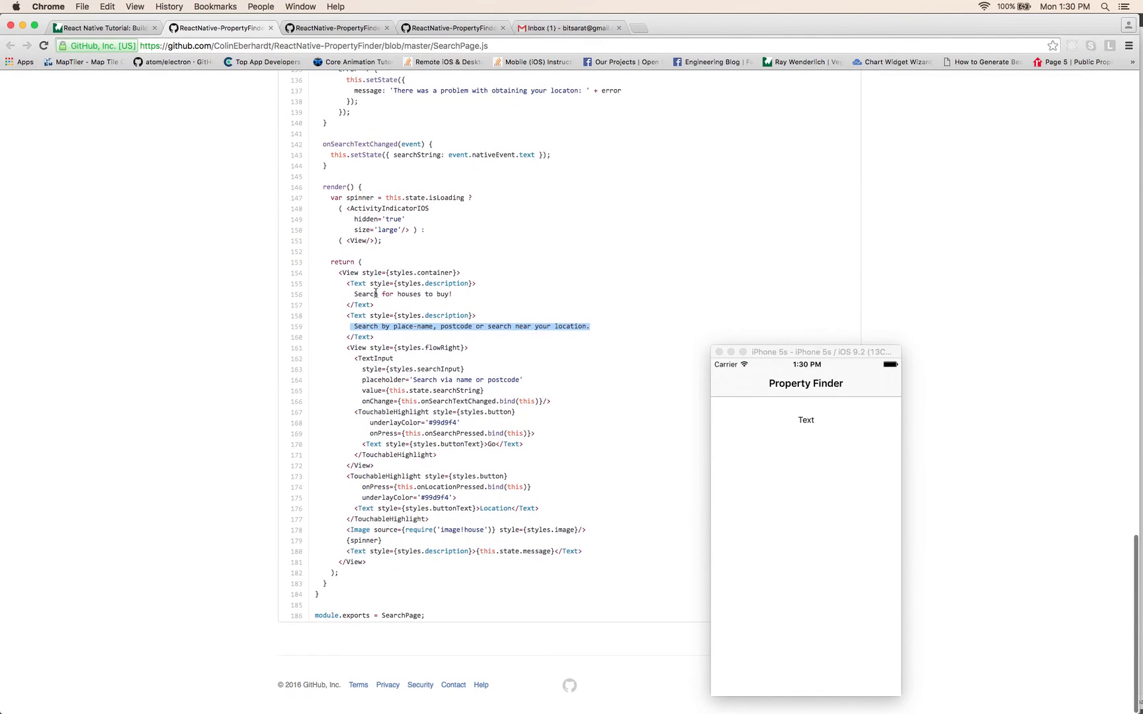
pyautogui.moveTo(354, 295); pyautogui.dragTo(451, 294)
pyautogui.press('super+c')
# - Switch back to uiflo and replace the content of text1 with "Search for houses to buy!"
pyautogui.press('super+Tab')
pyautogui.doubleClick(545, 159)
pyautogui.press('super+a')
pyautogui.press('super+v')
pyautogui.press('Return')
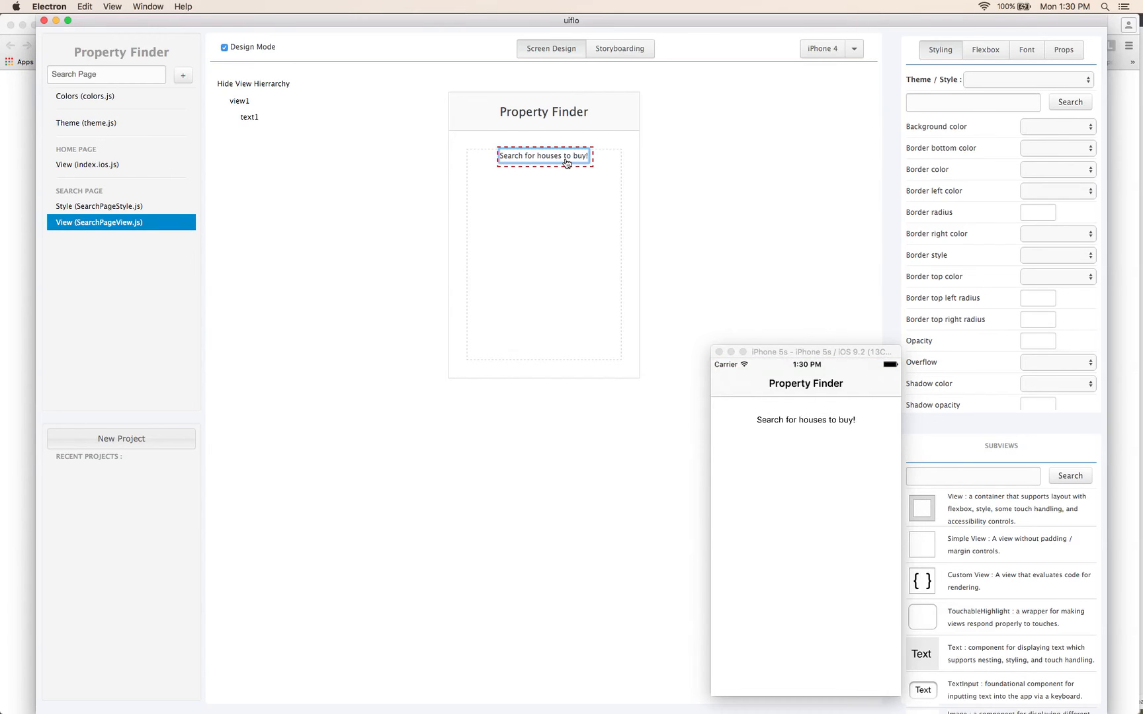
# - Switch to Chrome and examine the two Text elements that use the description style in the render method of SearchPage.js
pyautogui.press('super+Tab')
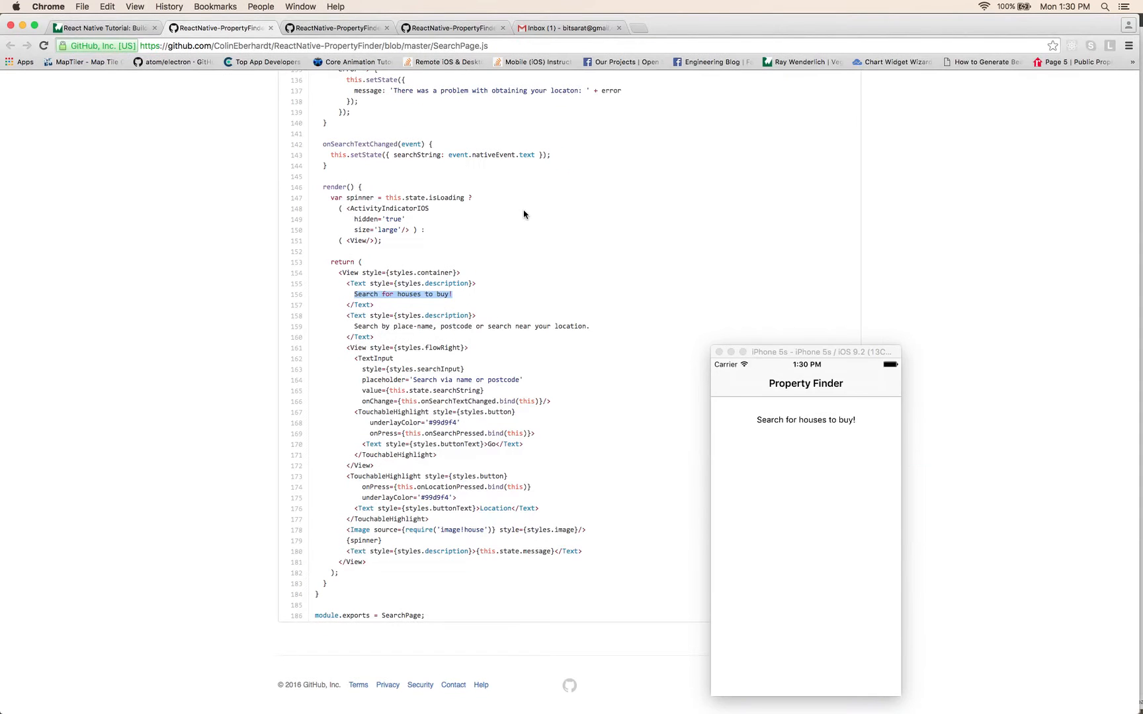
pyautogui.doubleClick(439, 283)
pyautogui.press('super+c')
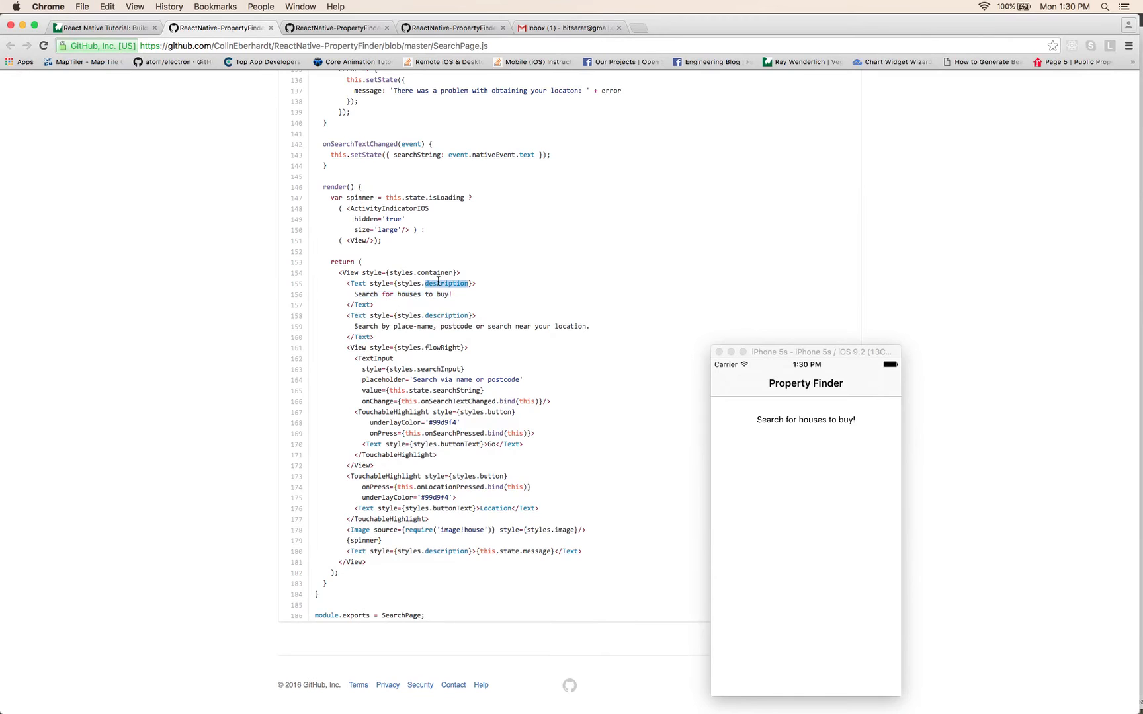
pyautogui.scroll(5, 438, 283)
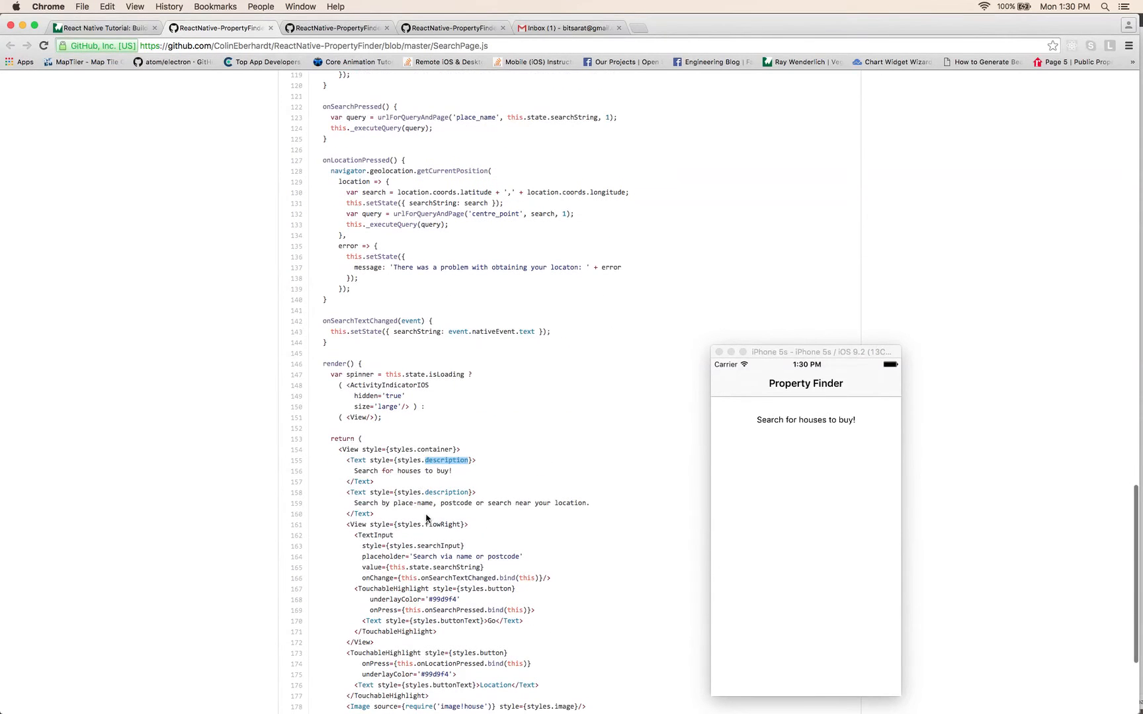
pyautogui.click(447, 492)
pyautogui.doubleClick(448, 493)
pyautogui.click(614, 505)
pyautogui.moveTo(614, 504); pyautogui.dragTo(341, 503)
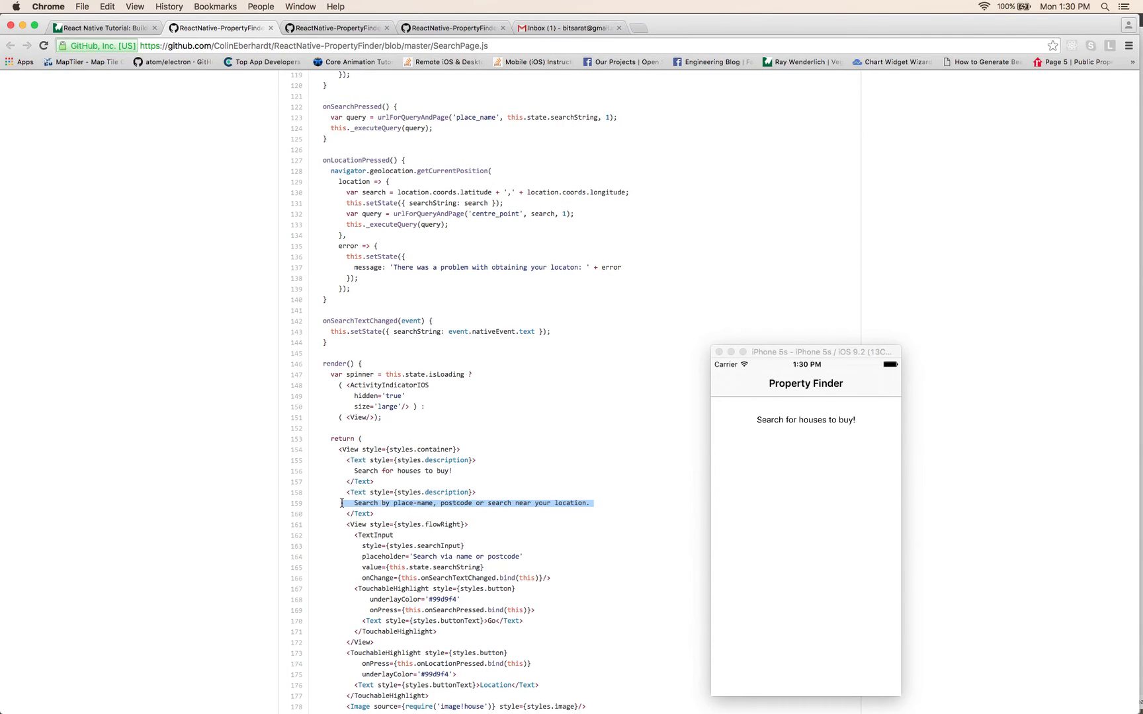
# - Examine the color property of the description style in the StyleSheet of SearchPage.js
pyautogui.scroll(15, 341, 503)
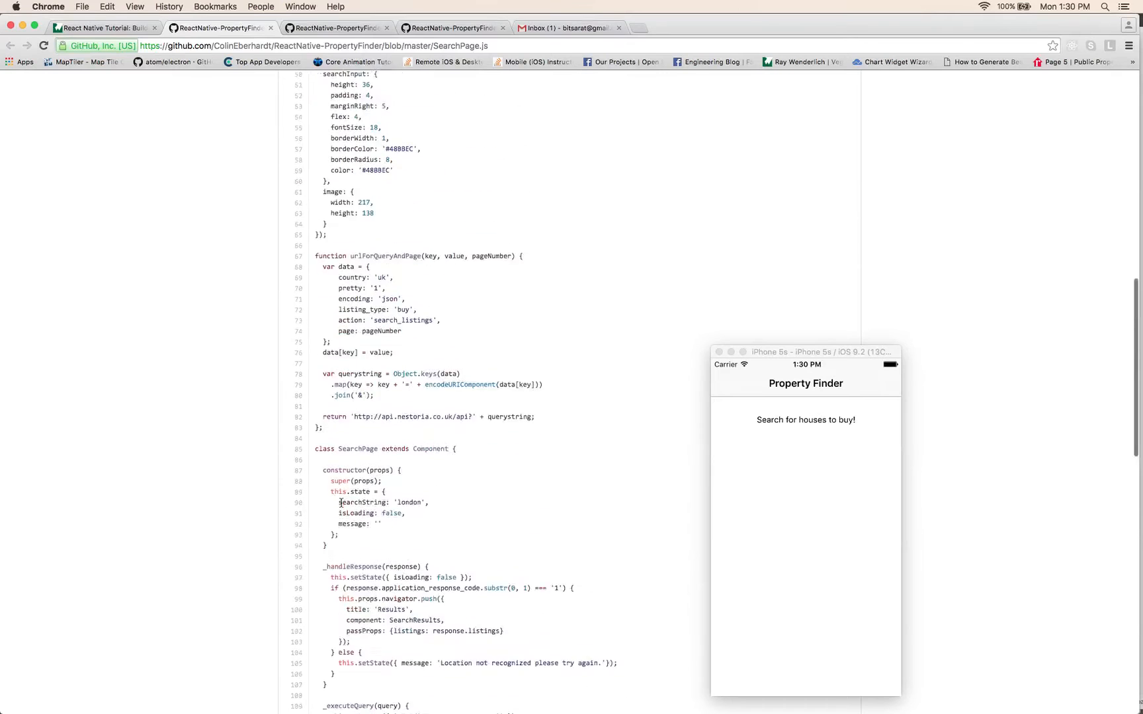
pyautogui.scroll(8, 394, 438)
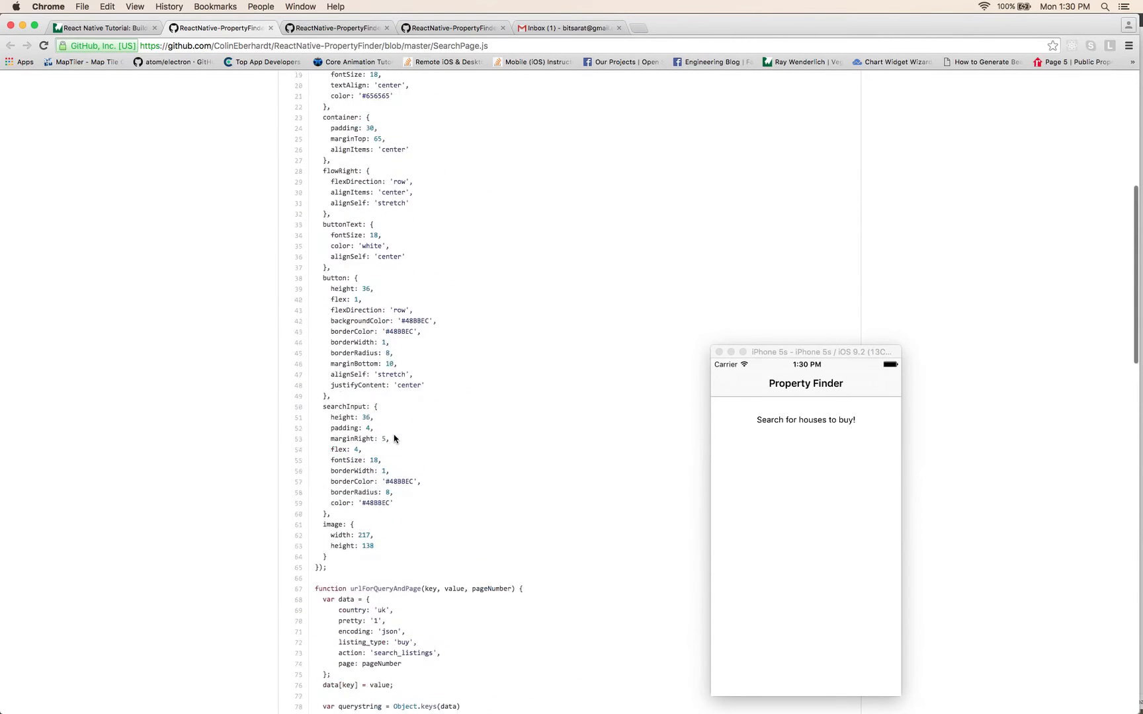
pyautogui.moveTo(332, 214); pyautogui.dragTo(394, 237)
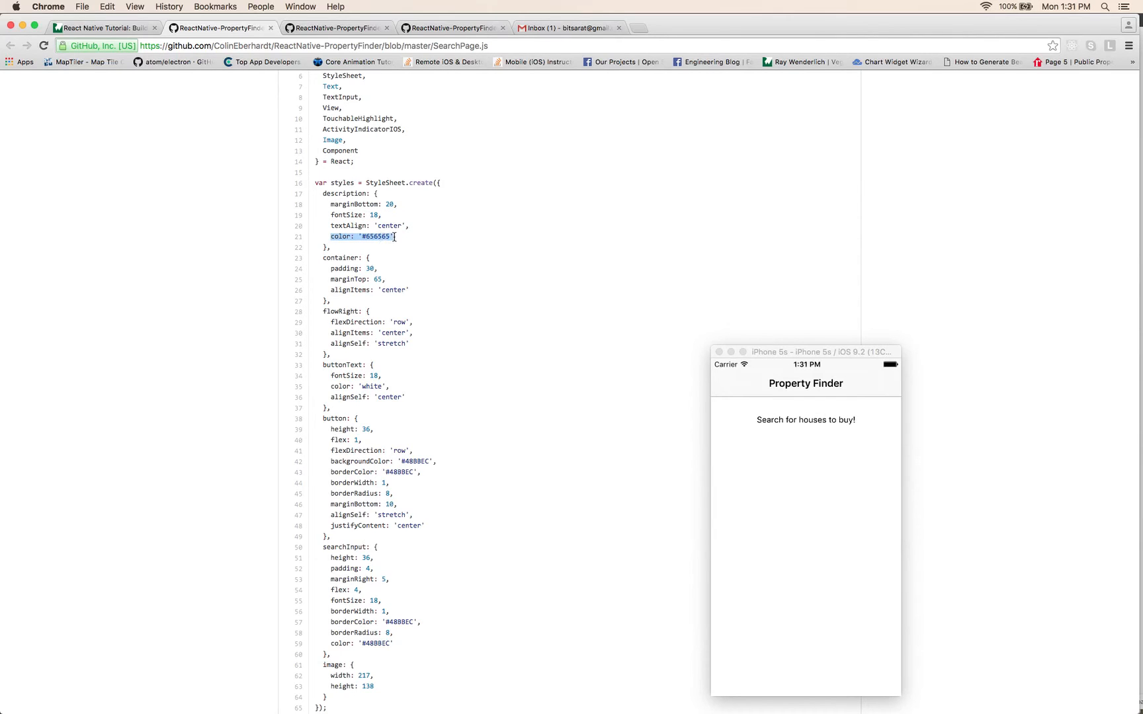
# - Open PropertyView.js on GitHub and examine the font size, margin and color of its description style
pyautogui.click(466, 28)
pyautogui.click(442, 238)
pyautogui.scroll(-5, 419, 413)
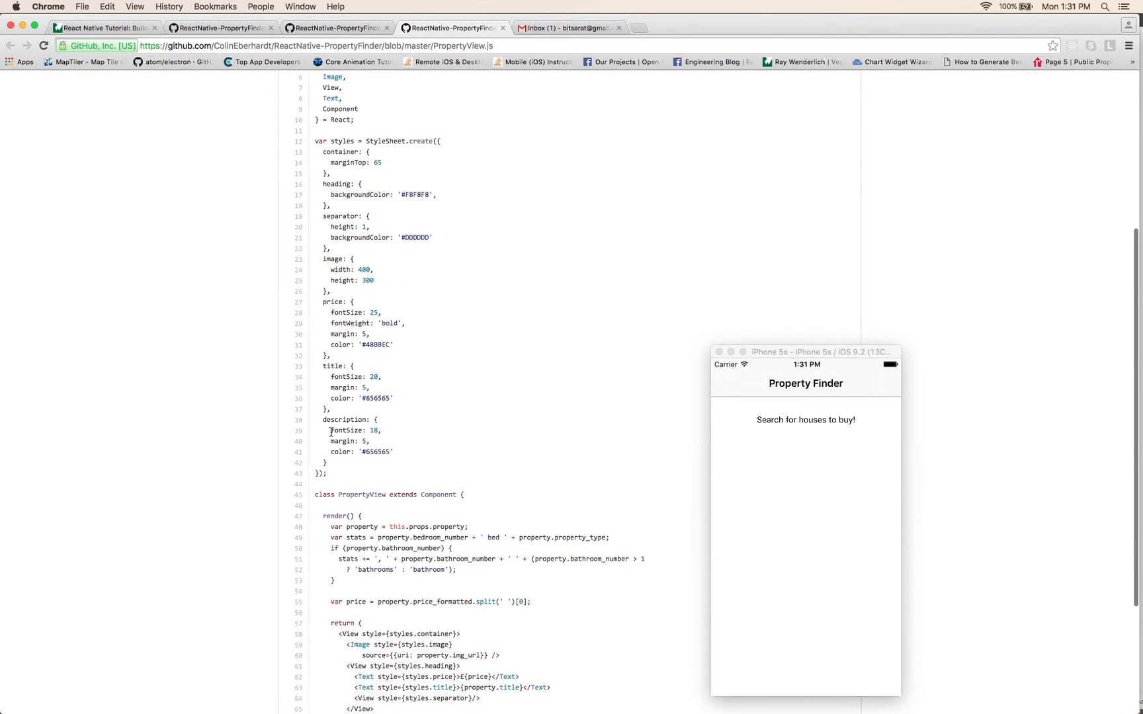
pyautogui.moveTo(351, 433); pyautogui.dragTo(406, 452)
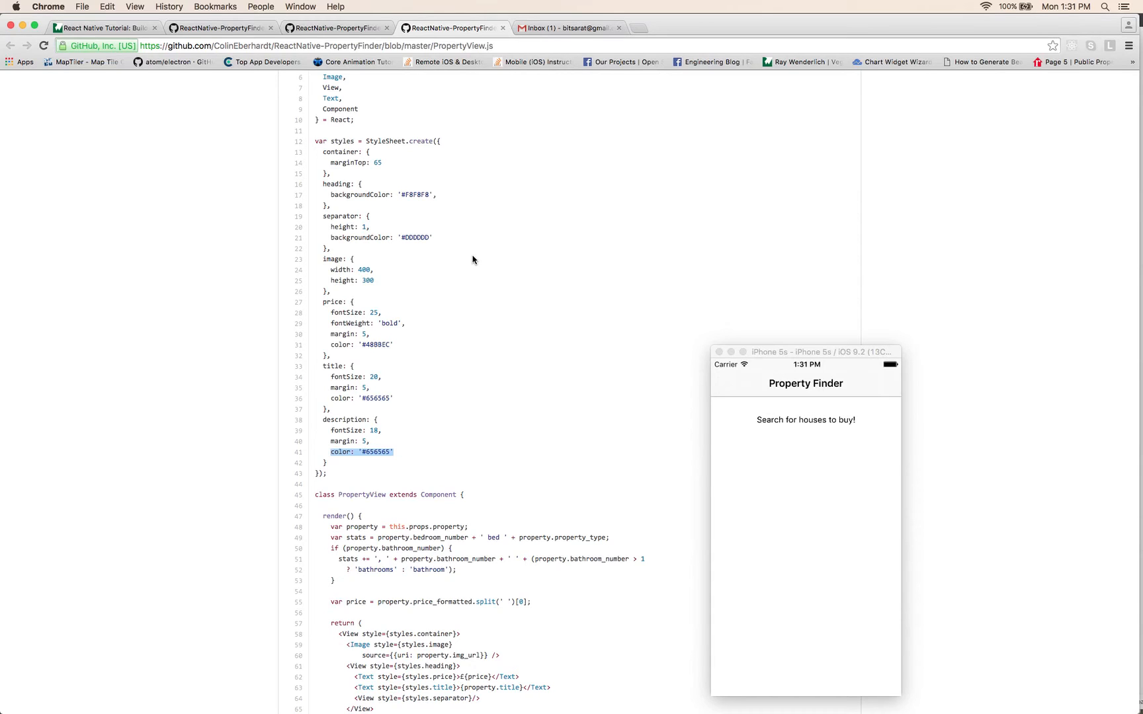
pyautogui.click(393, 452)
pyautogui.moveTo(395, 451); pyautogui.dragTo(350, 450)
# - Examine the title style's color in SearchResults.js for comparison and go back to PropertyView.js
pyautogui.click(334, 31)
pyautogui.scroll(10, 491, 221)
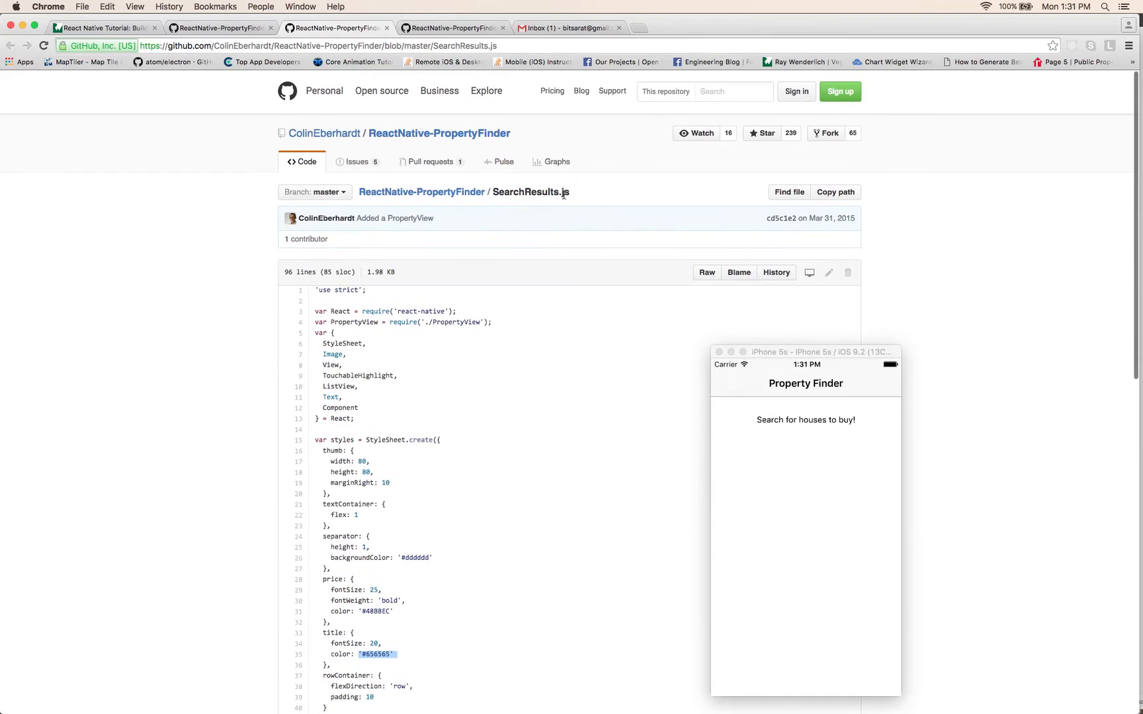
pyautogui.moveTo(572, 196); pyautogui.dragTo(497, 196)
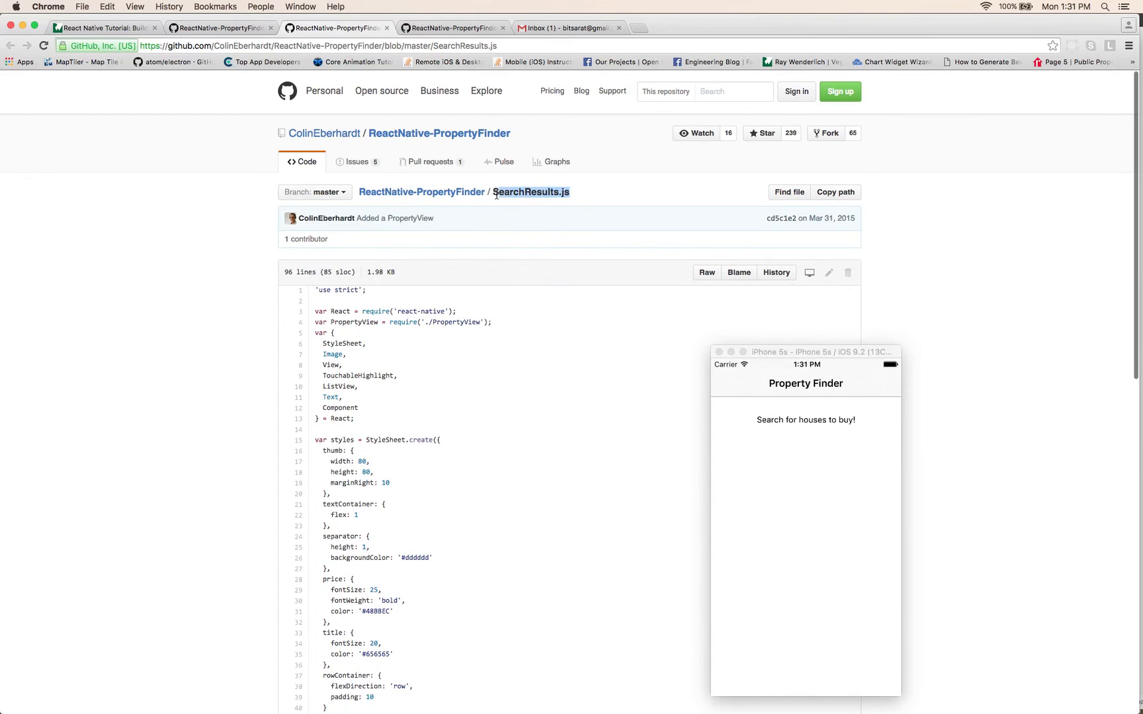
pyautogui.click(460, 436)
pyautogui.scroll(-3, 459, 436)
pyautogui.moveTo(394, 525); pyautogui.dragTo(359, 524)
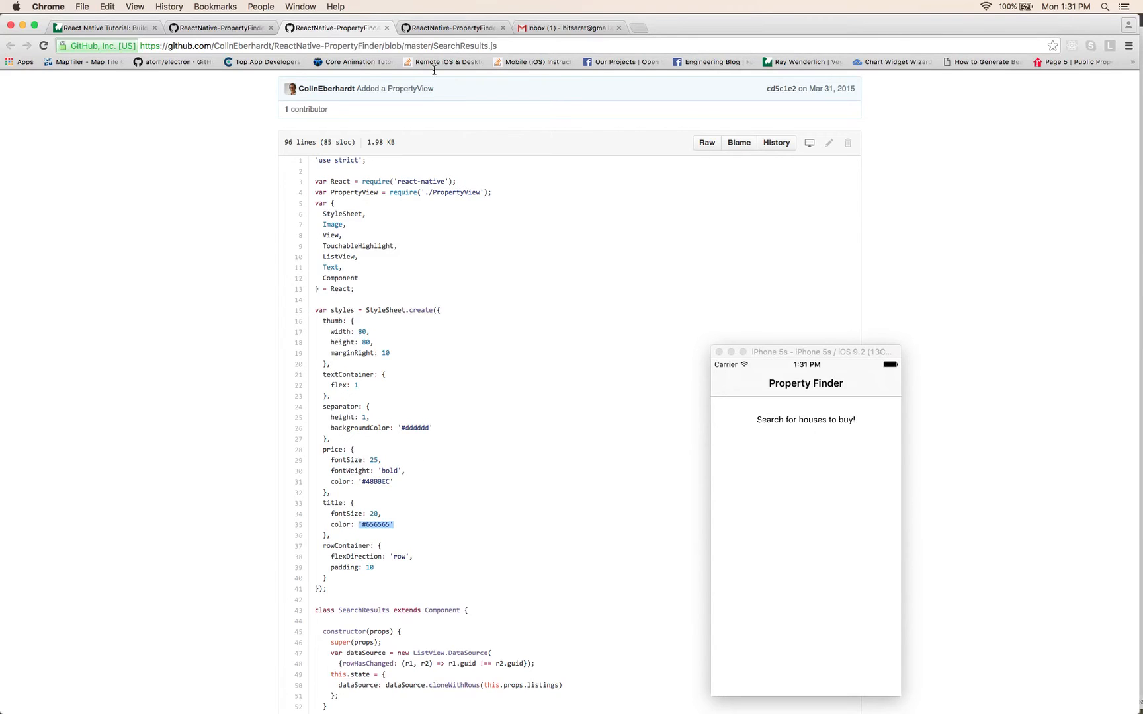
pyautogui.click(445, 30)
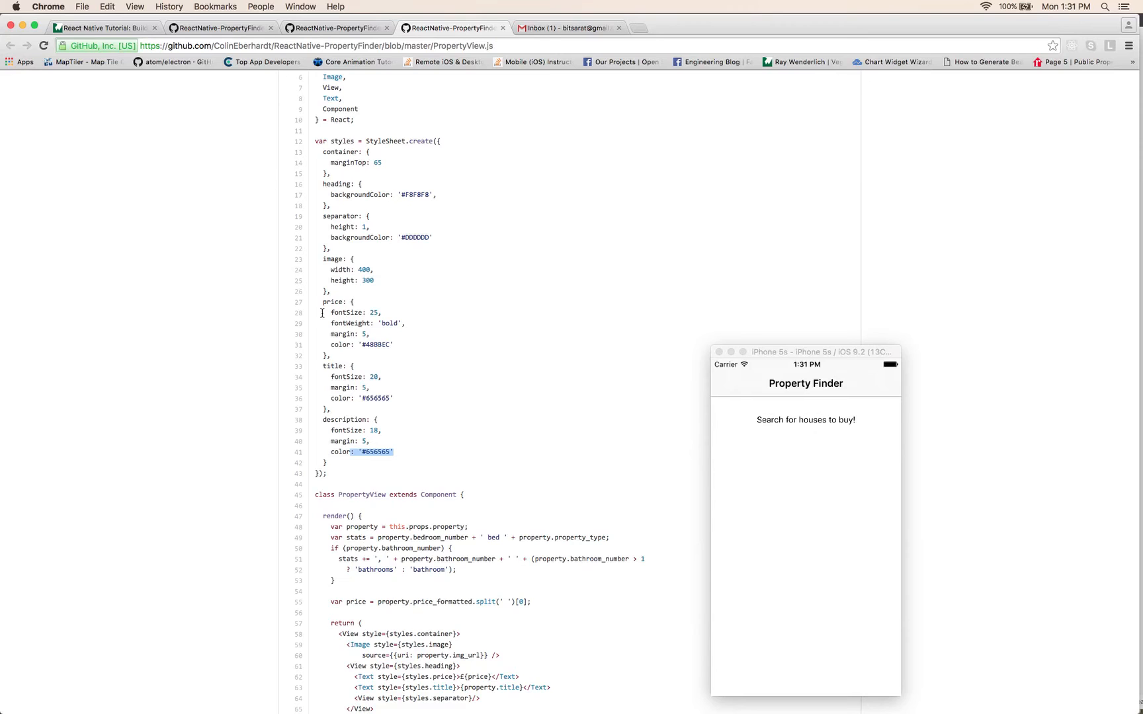
# - Switch to uiflo and add a color named "text color" with hex value 656565 to colors.js
pyautogui.press('super+Tab')
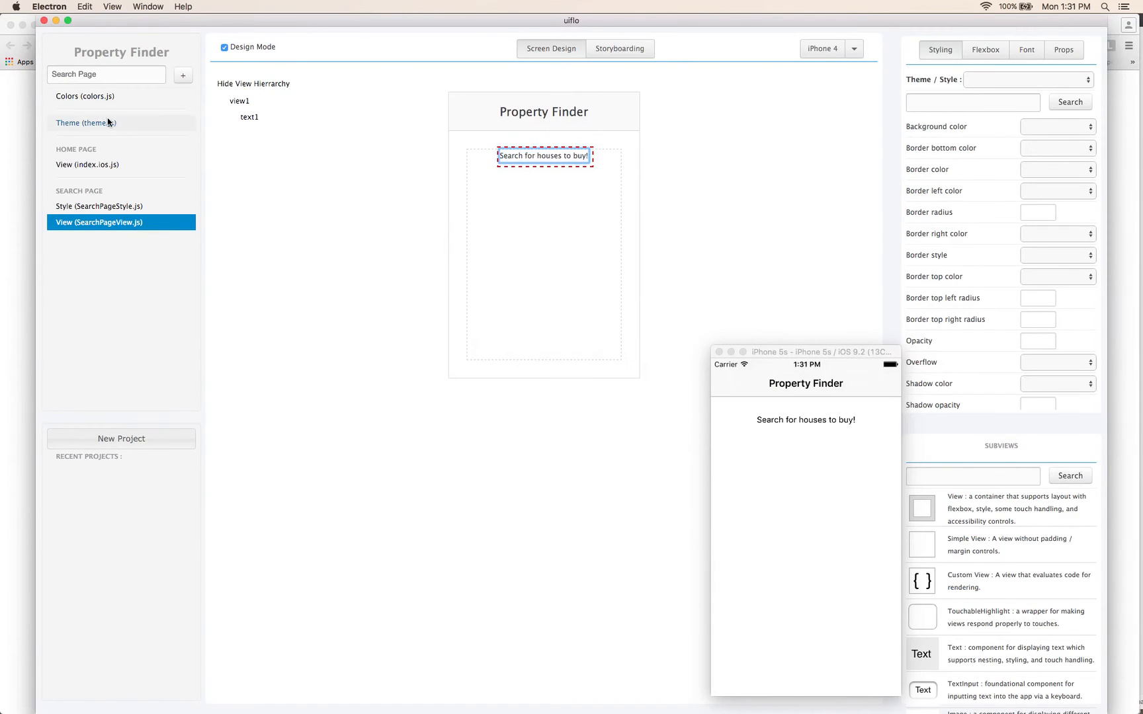
pyautogui.click(97, 99)
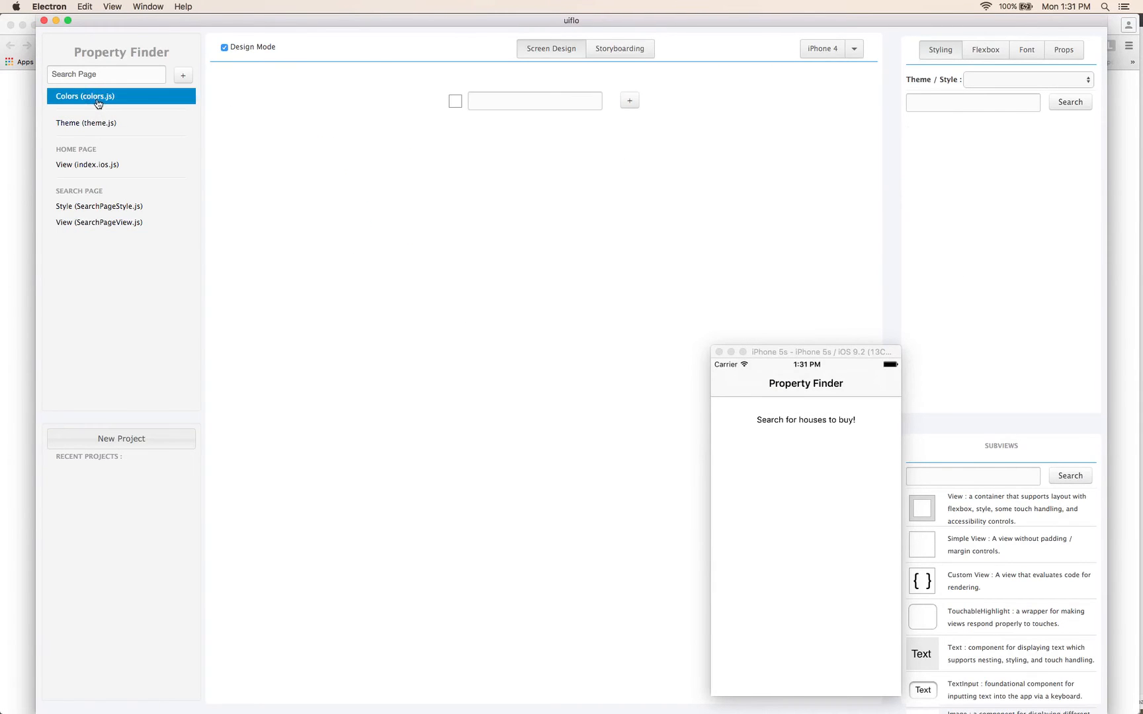
pyautogui.click(455, 102)
pyautogui.doubleClick(472, 208)
pyautogui.write('656565')
pyautogui.click(548, 232)
pyautogui.press('Return')
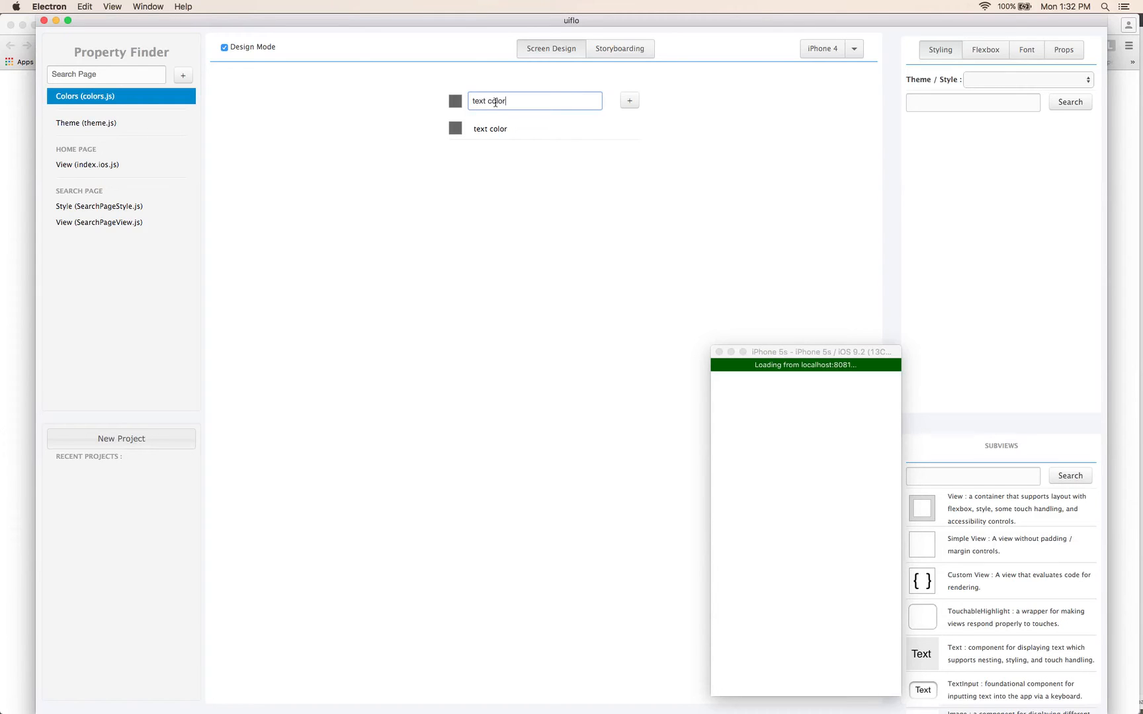
# - In SearchPageView.js, set text1's font color to "text color" and its font size to 18
pyautogui.click(132, 223)
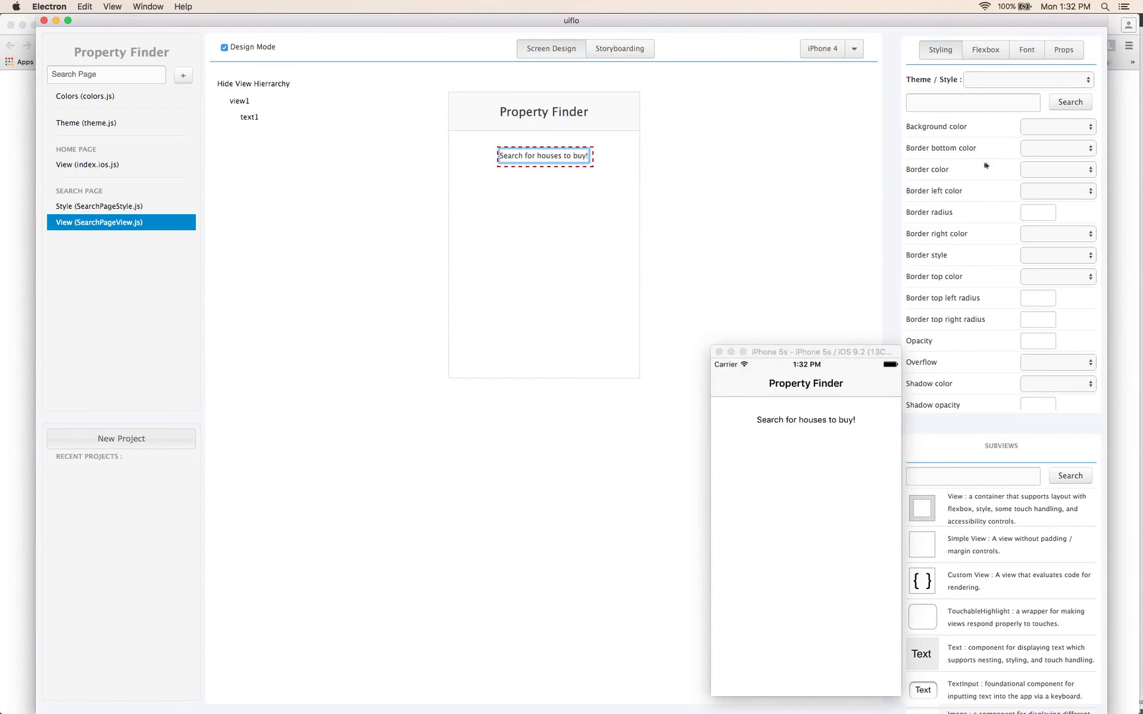
pyautogui.click(1026, 50)
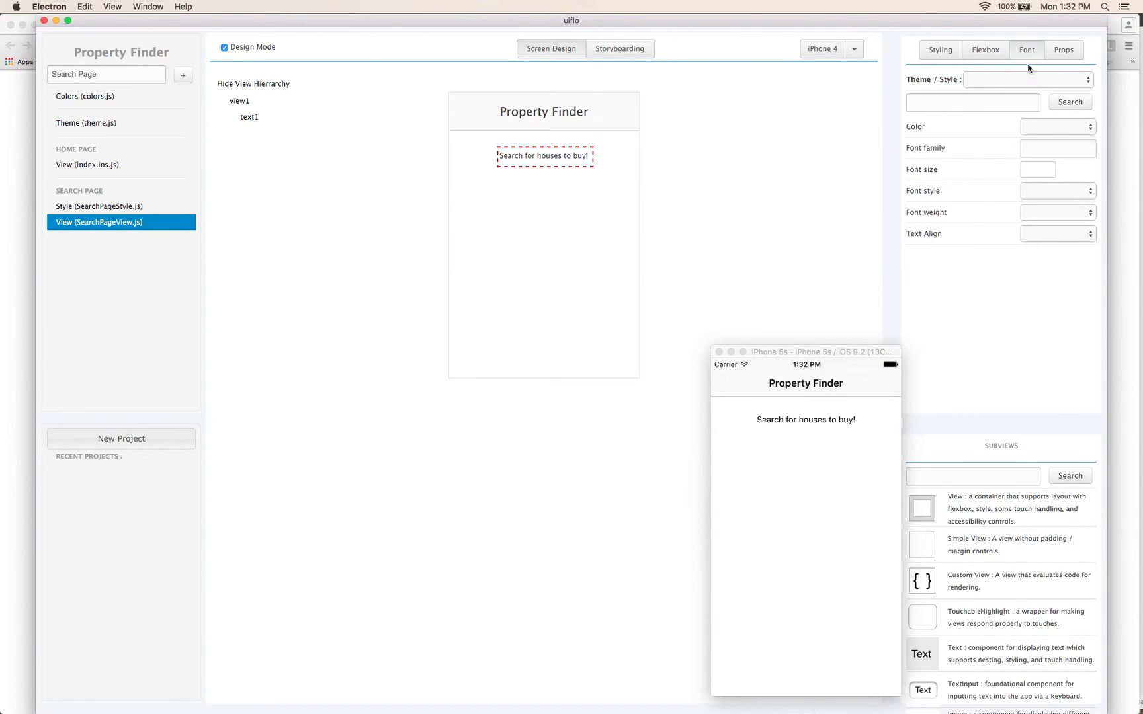
pyautogui.click(1044, 128)
pyautogui.click(1046, 137)
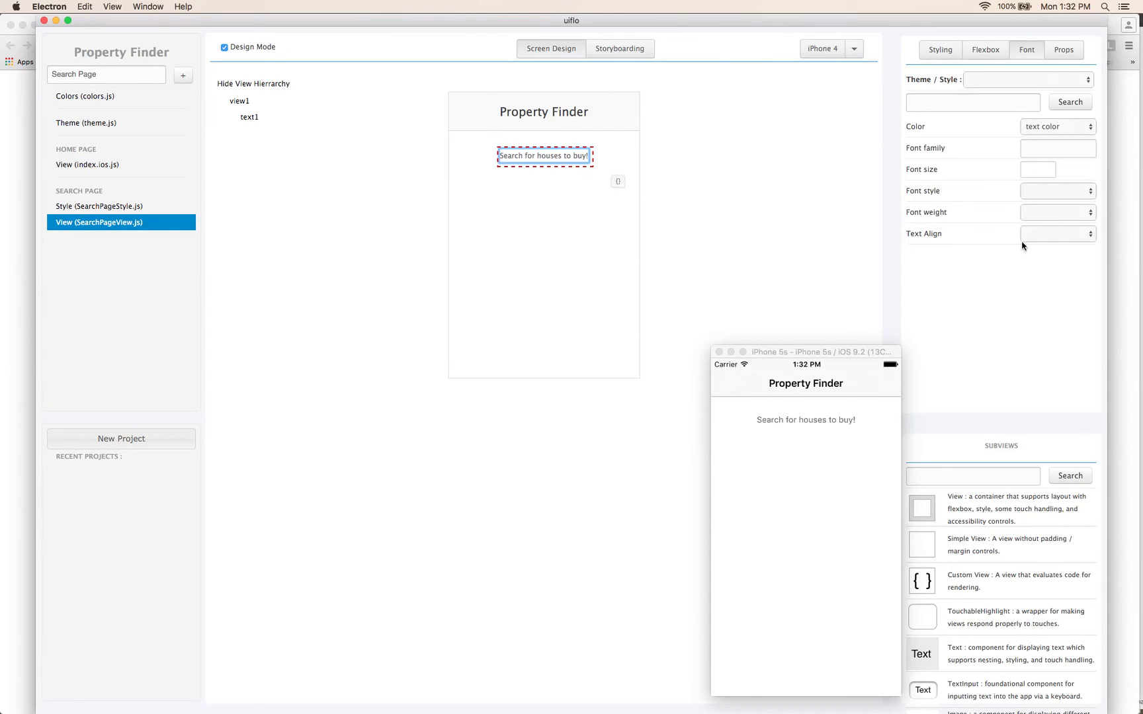
pyautogui.click(1039, 169)
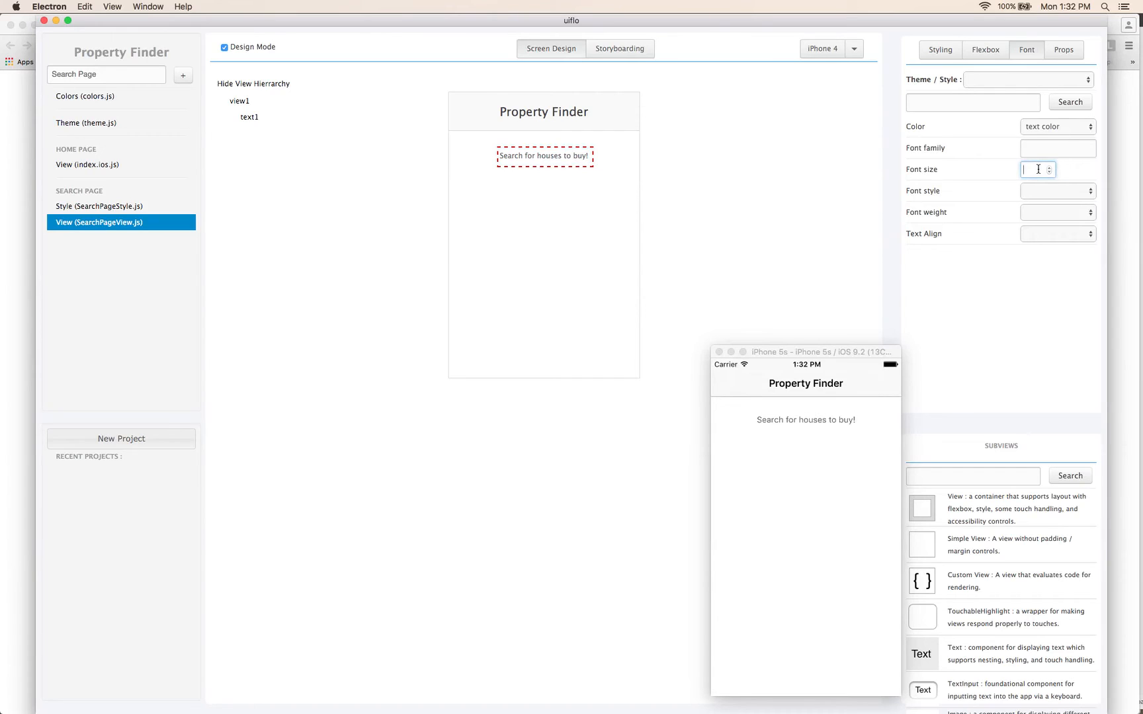
pyautogui.press('Return')
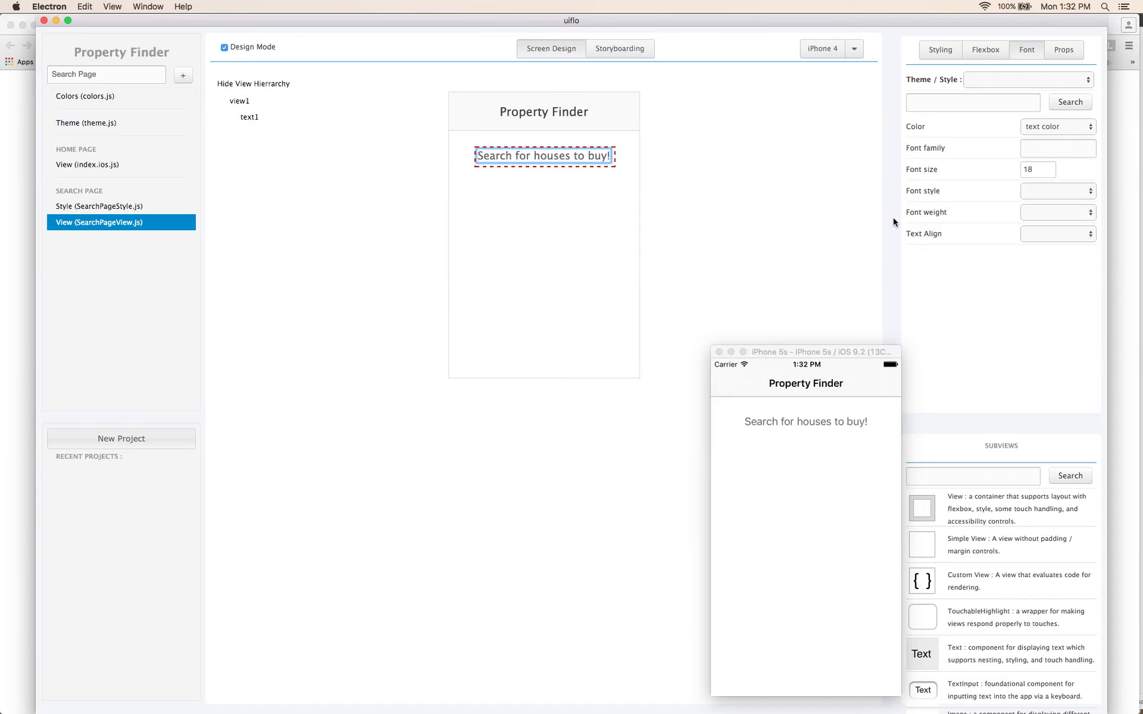
# - Rename New Theme in theme.js as "description" and preview its style definition
pyautogui.click(86, 123)
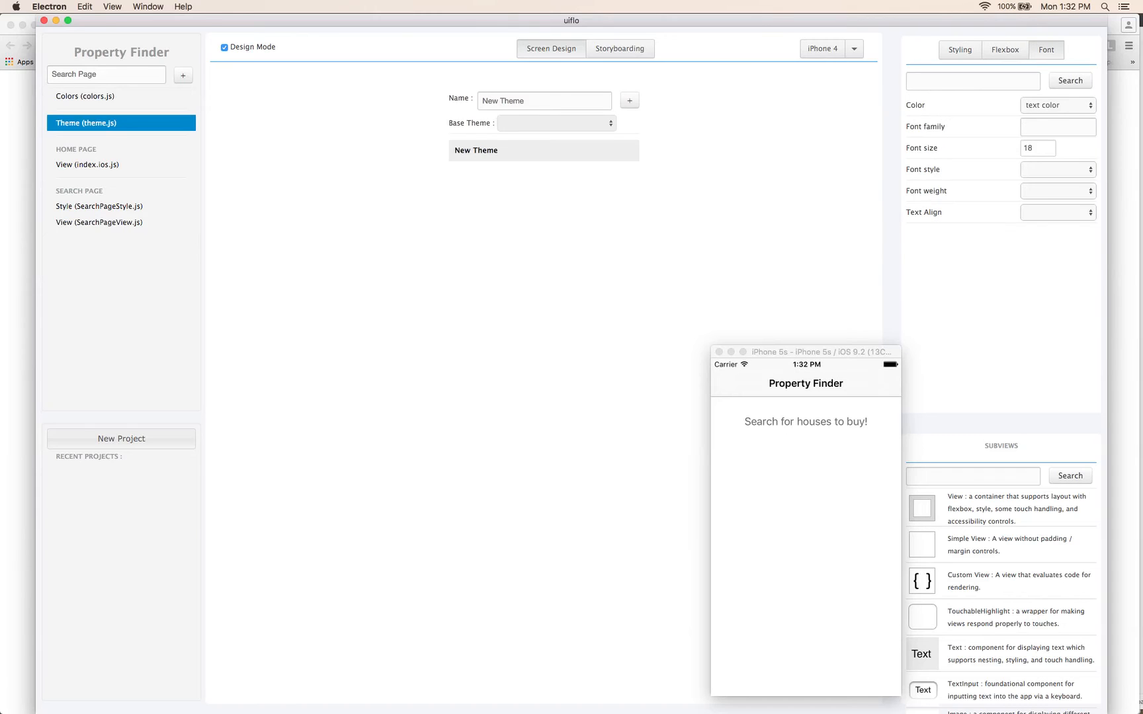
pyautogui.tripleClick(531, 101)
pyautogui.write('description')
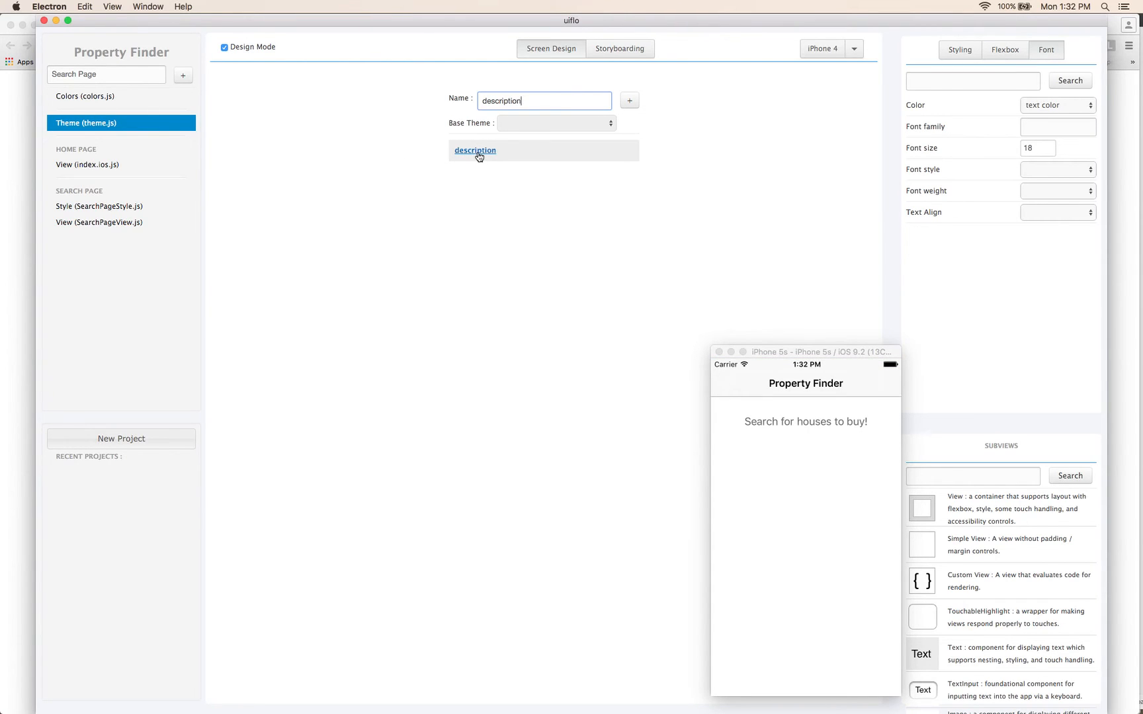
pyautogui.moveTo(479, 157)
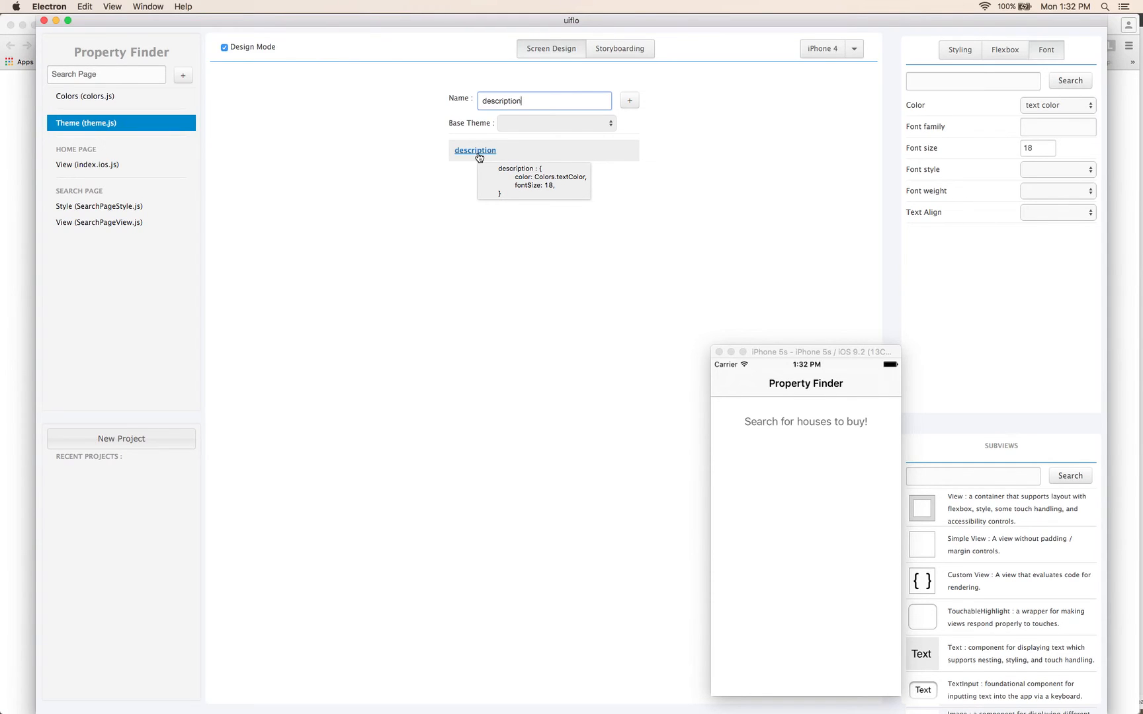
# - Return to SearchPageView.js and check which theme is assigned to text1
pyautogui.click(134, 224)
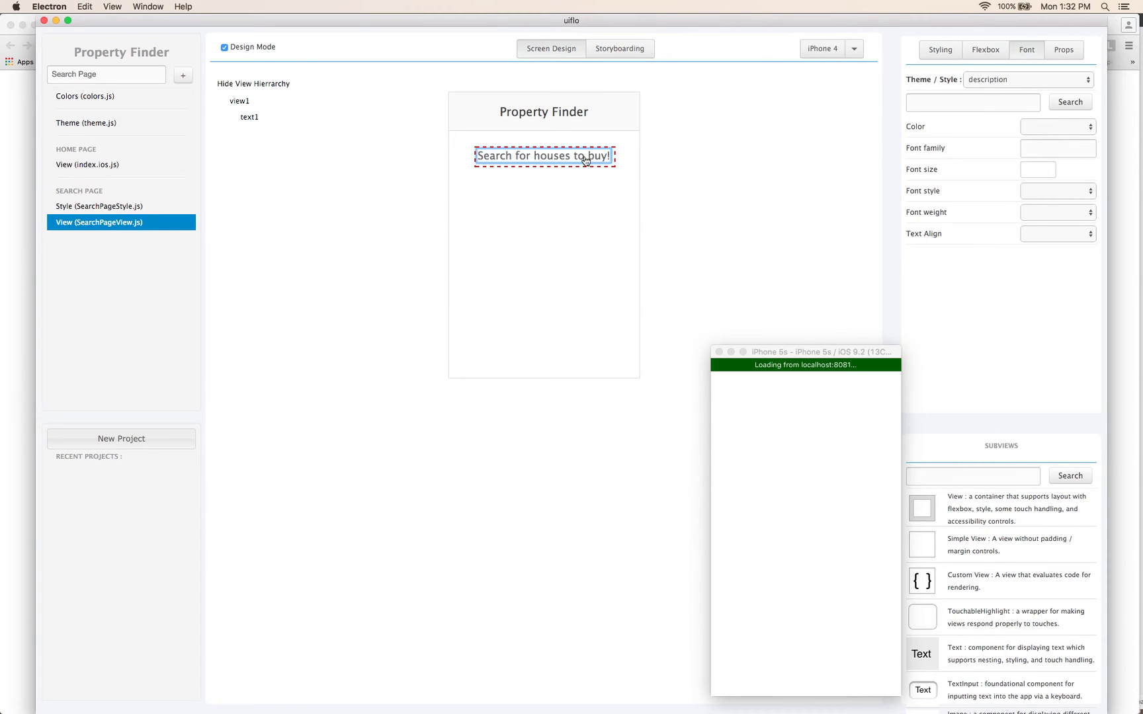
pyautogui.click(997, 80)
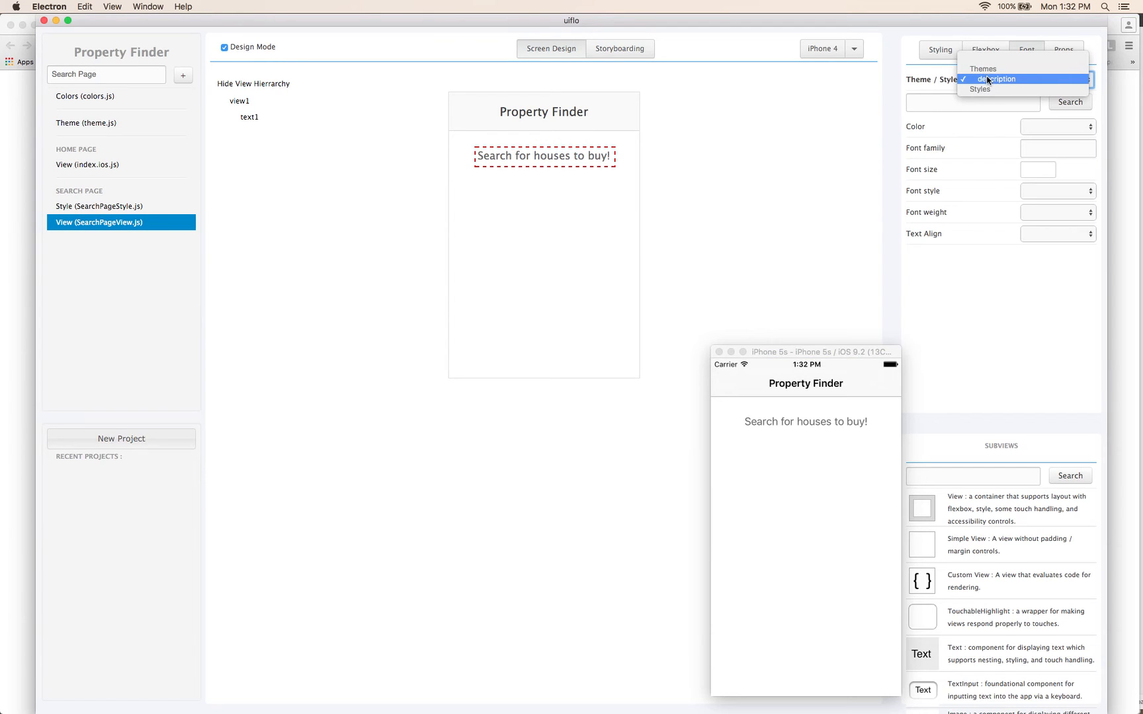
pyautogui.click(995, 277)
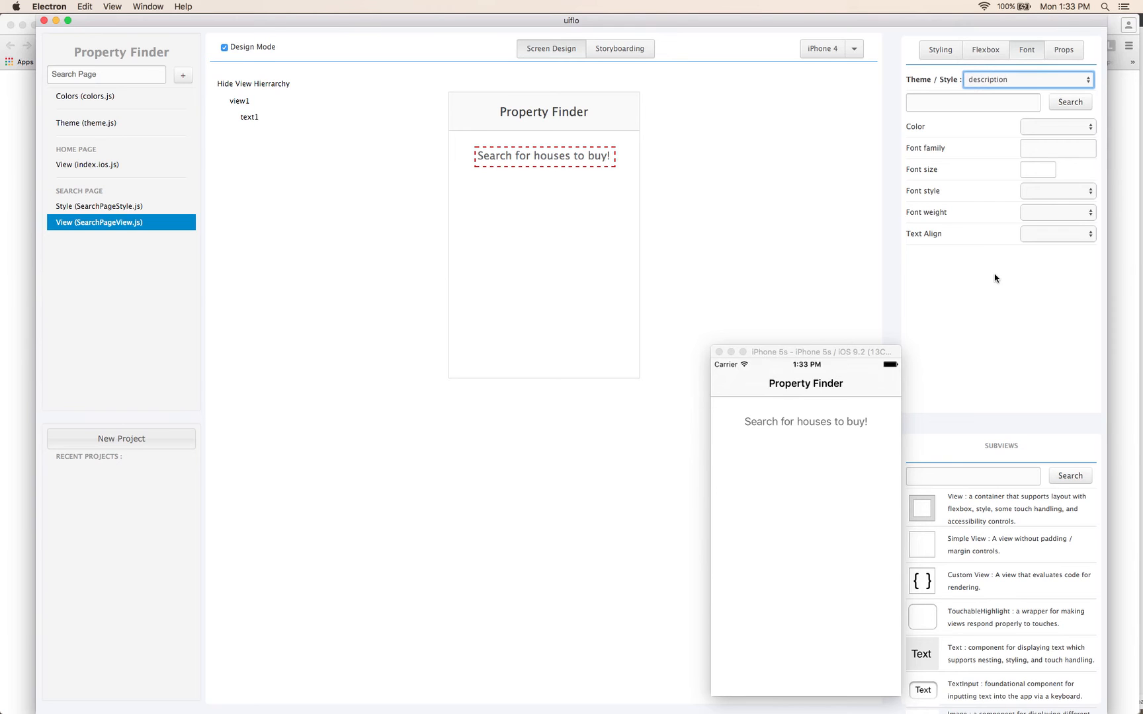
# - Review the margin, font size and text alignment of the description style in SearchPage.js in Chrome, and return to uiflo
pyautogui.press('super+Tab')
pyautogui.press('super+Tab')
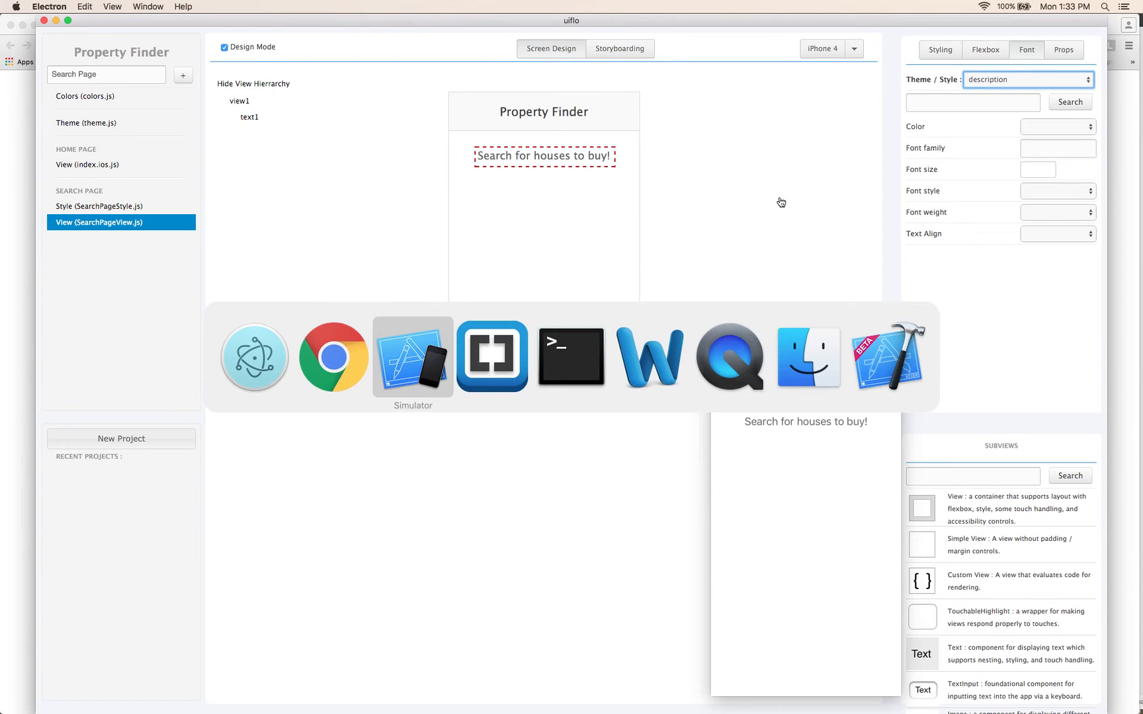
pyautogui.click(341, 339)
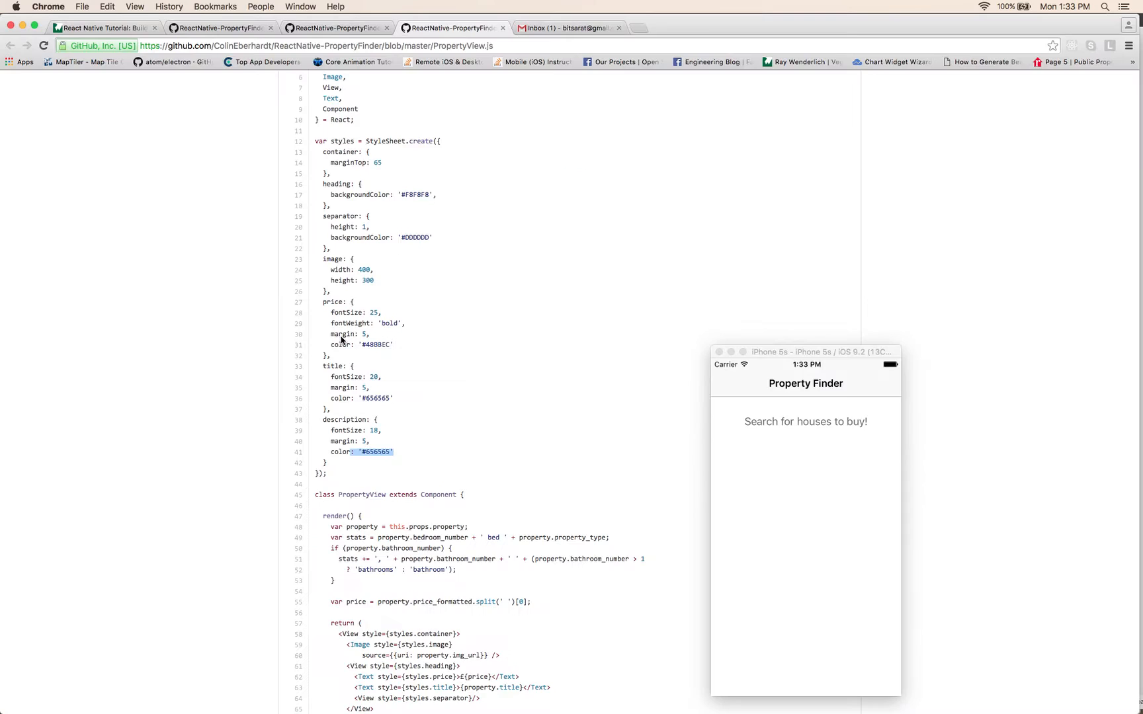
pyautogui.click(205, 30)
pyautogui.scroll(5, 519, 213)
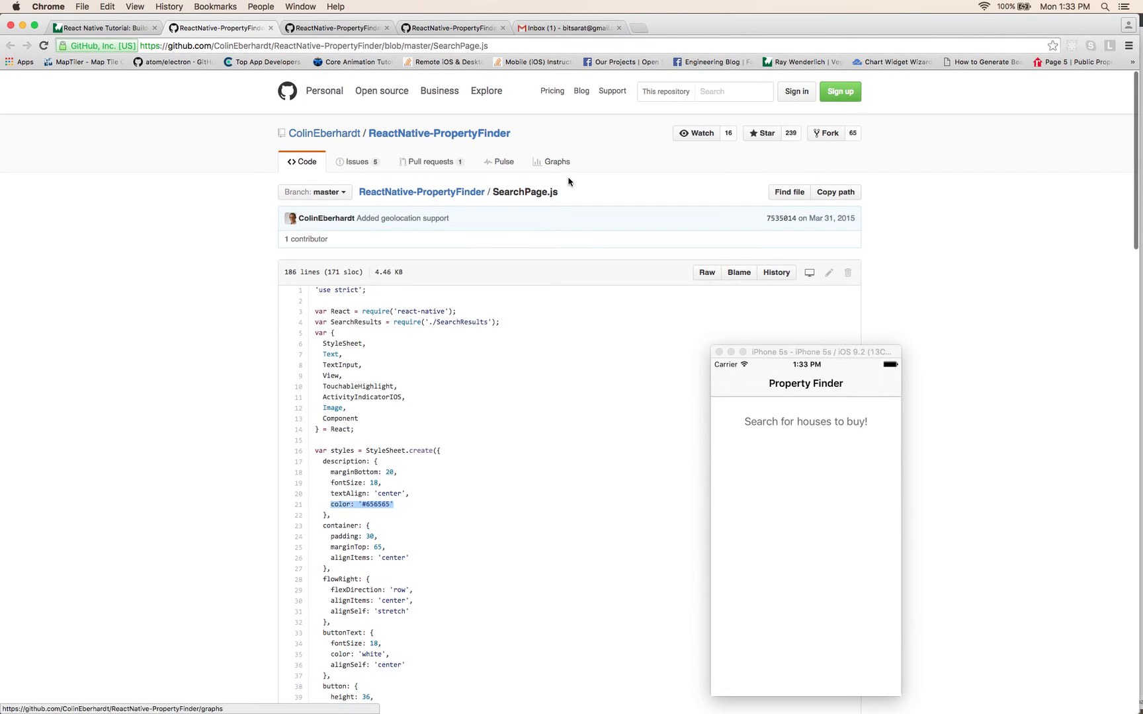
pyautogui.moveTo(564, 192); pyautogui.dragTo(488, 191)
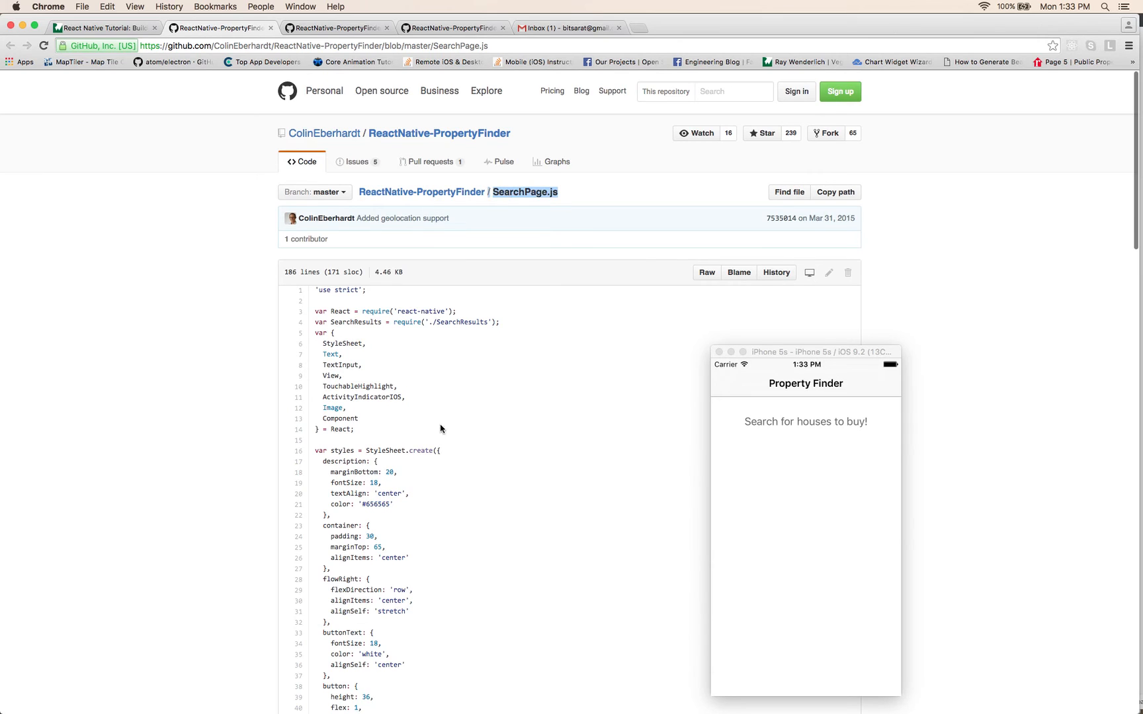
pyautogui.scroll(-2, 437, 463)
pyautogui.click(405, 459)
pyautogui.moveTo(404, 459); pyautogui.dragTo(332, 438)
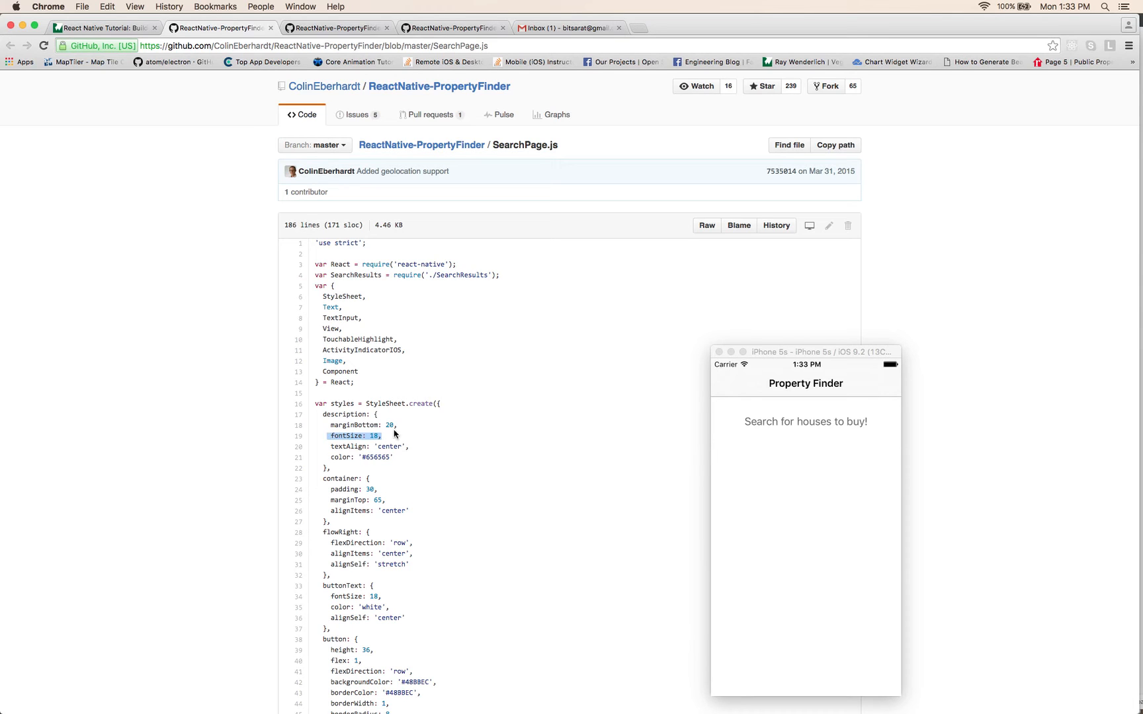
pyautogui.moveTo(402, 426); pyautogui.dragTo(331, 425)
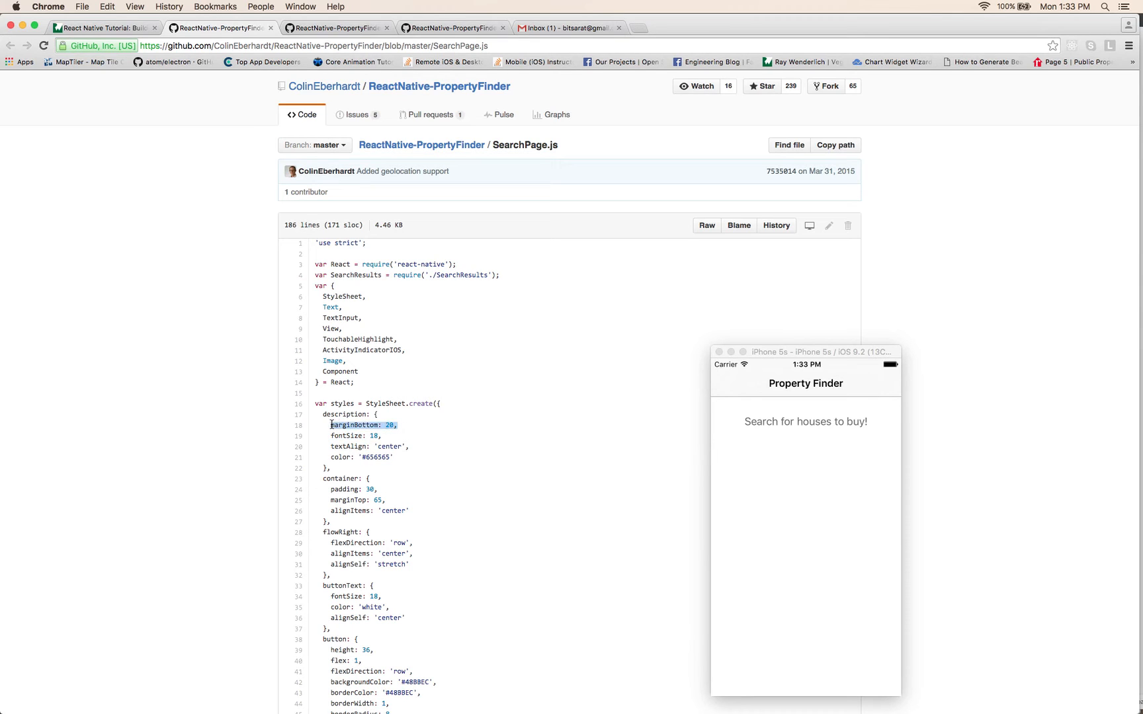
pyautogui.moveTo(413, 448); pyautogui.dragTo(333, 449)
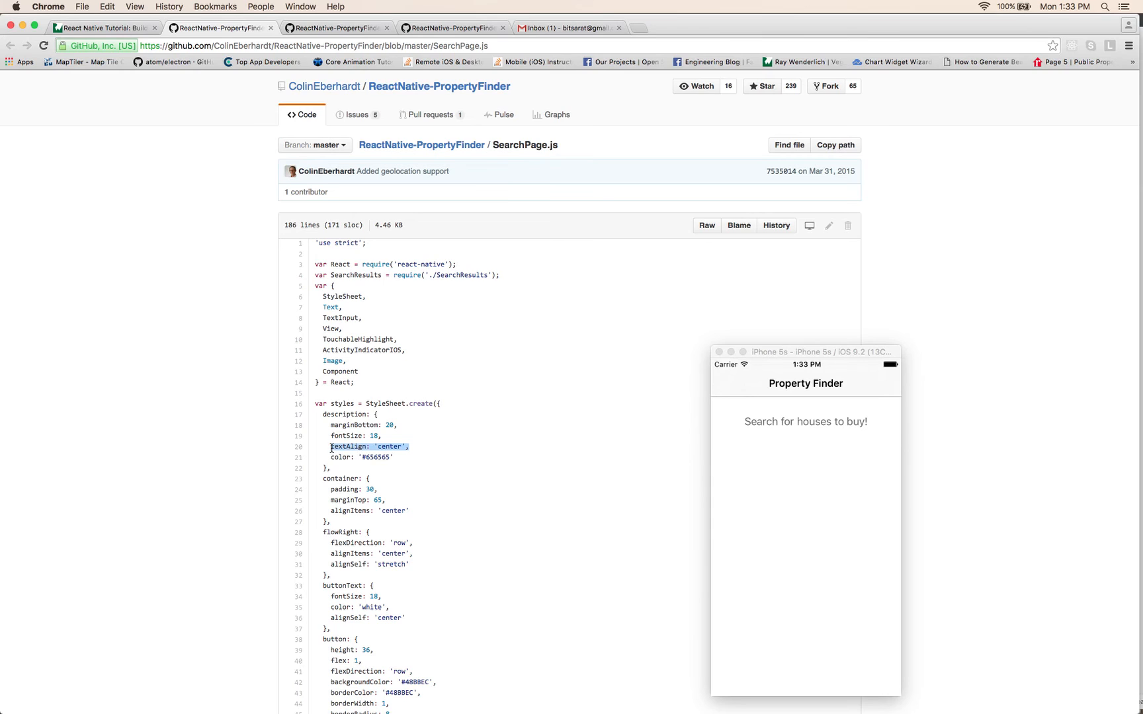
pyautogui.press('super+Tab')
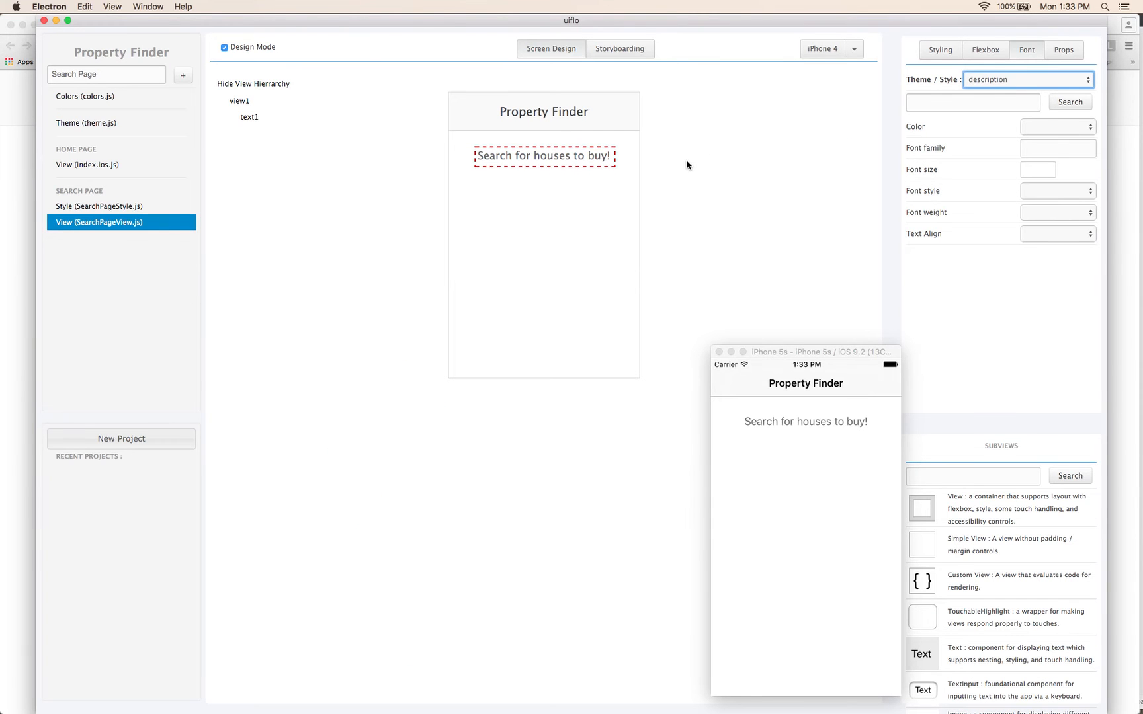
# - Set text1's bottom margin to 20 and its text alignment to center
pyautogui.click(579, 162)
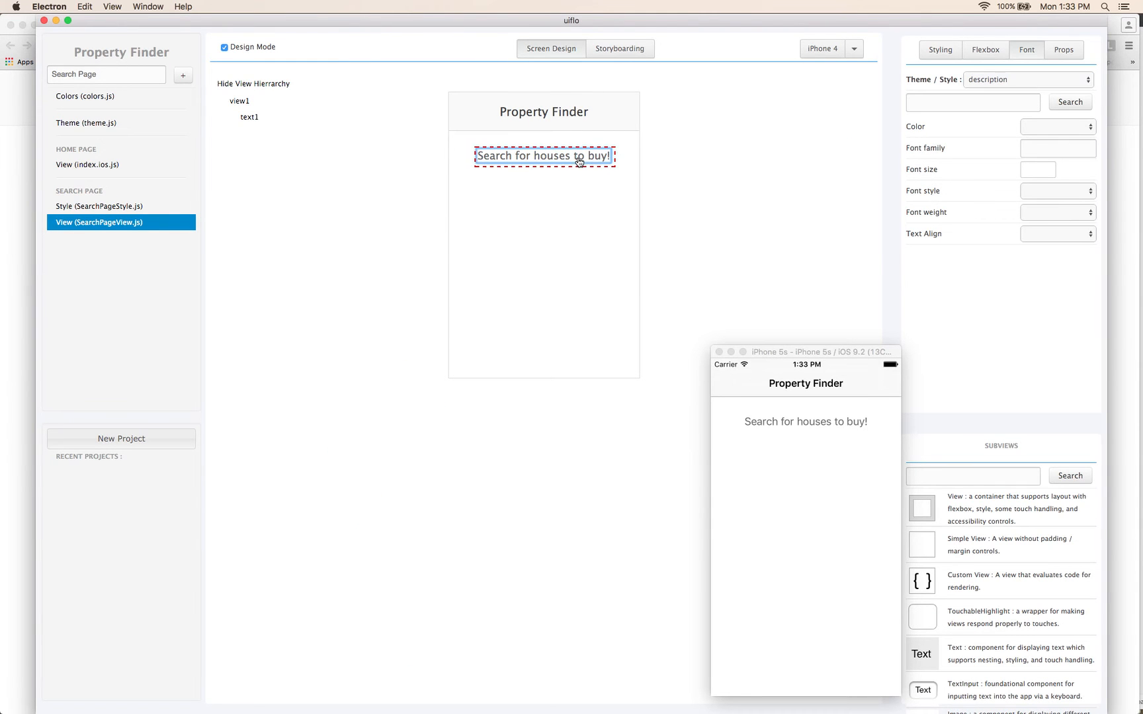
pyautogui.click(977, 104)
pyautogui.write('mb')
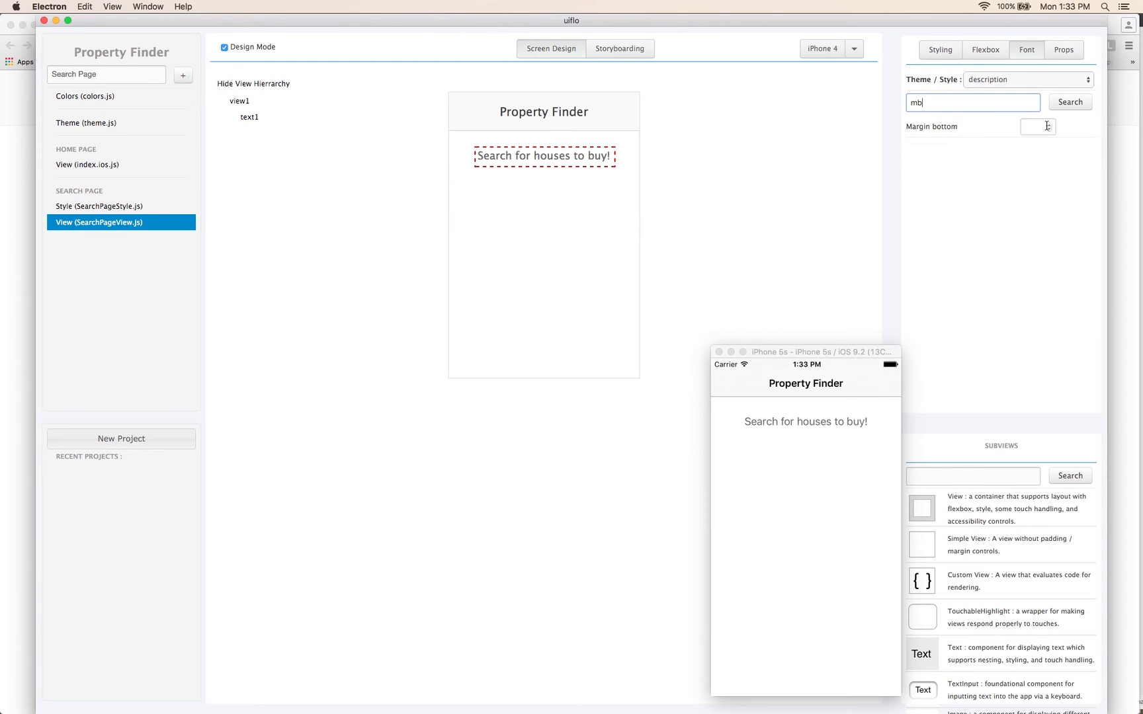
pyautogui.click(1037, 126)
pyautogui.press('Return')
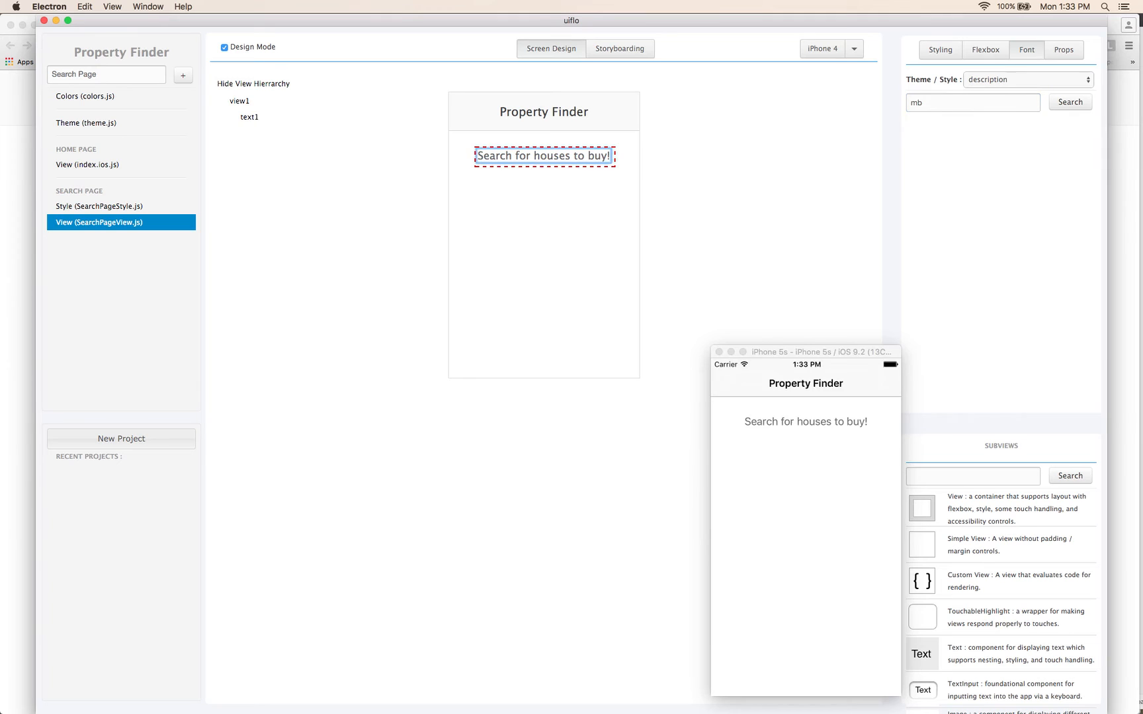
pyautogui.click(1024, 57)
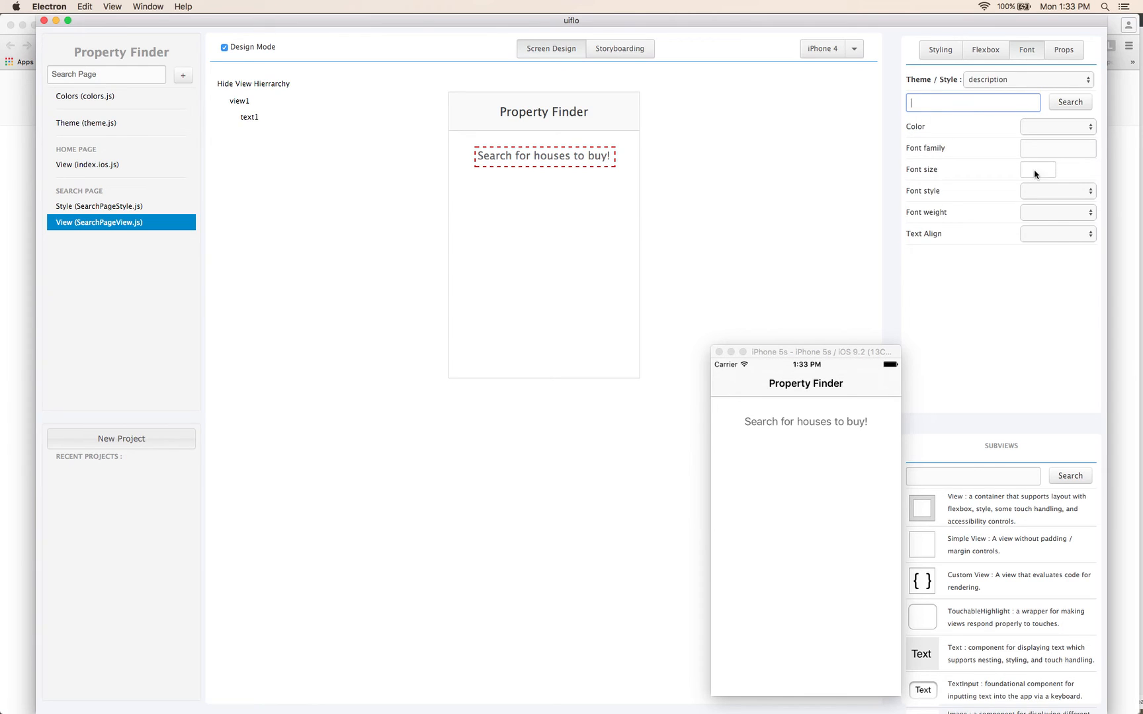
pyautogui.click(1056, 235)
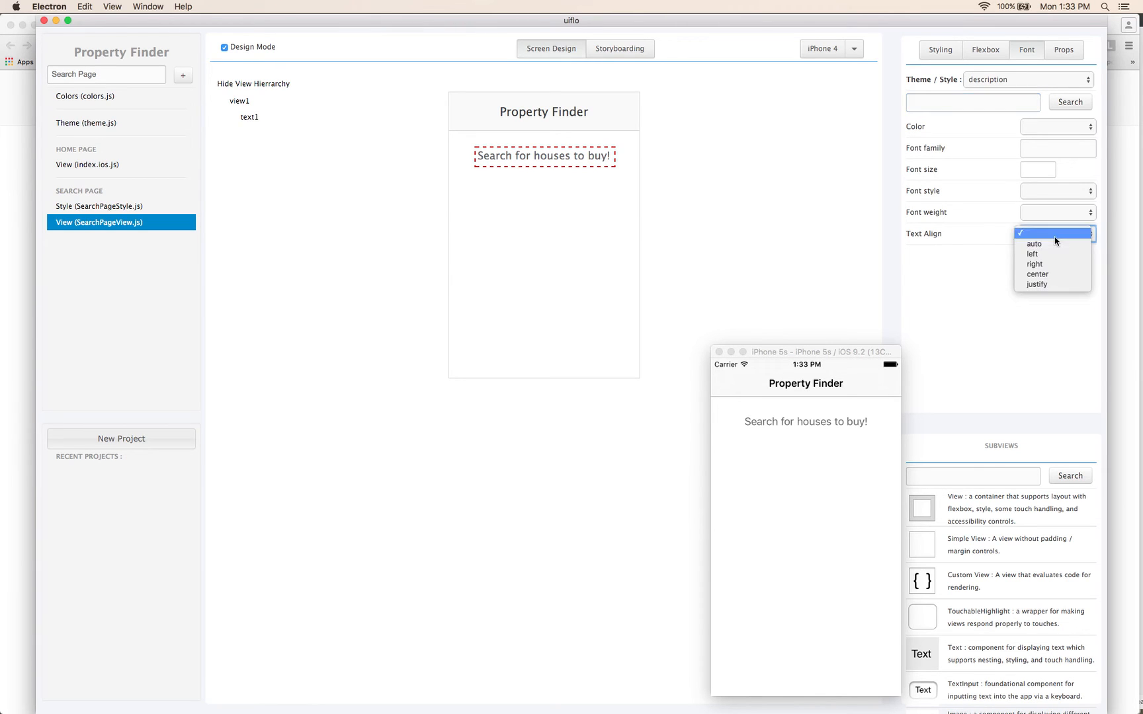
pyautogui.click(1048, 274)
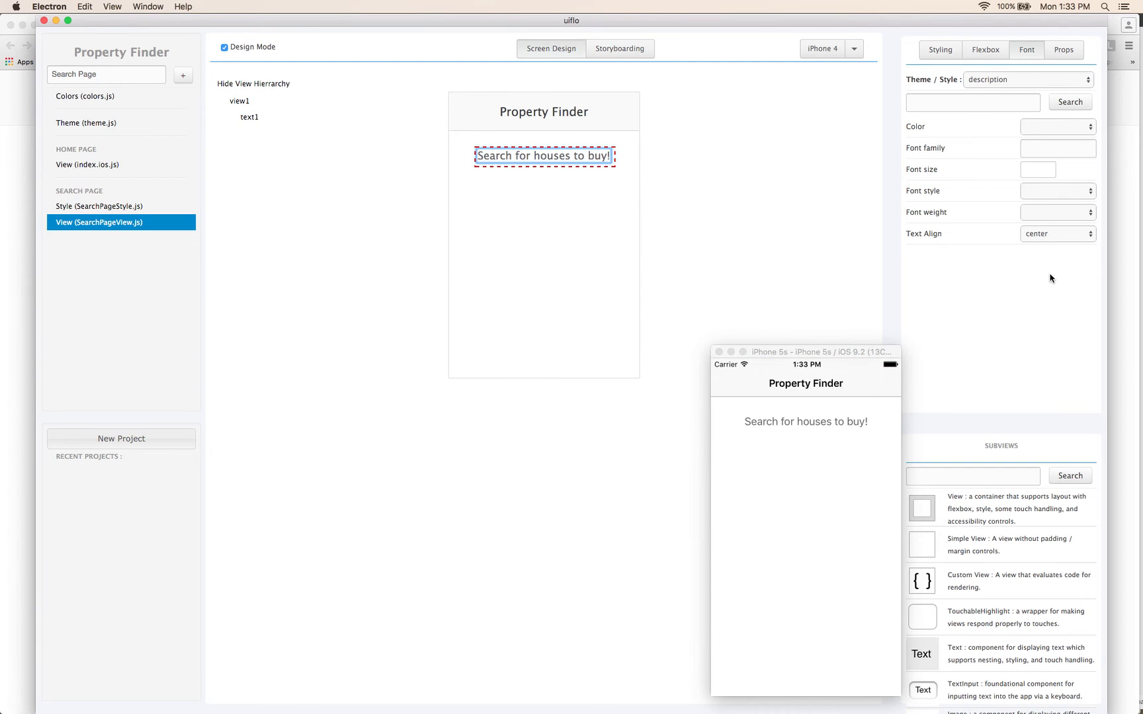
# - Review the two description-styled Text elements in the render code of SearchPage.js in Chrome, and return to uiflo
pyautogui.press('super+Tab')
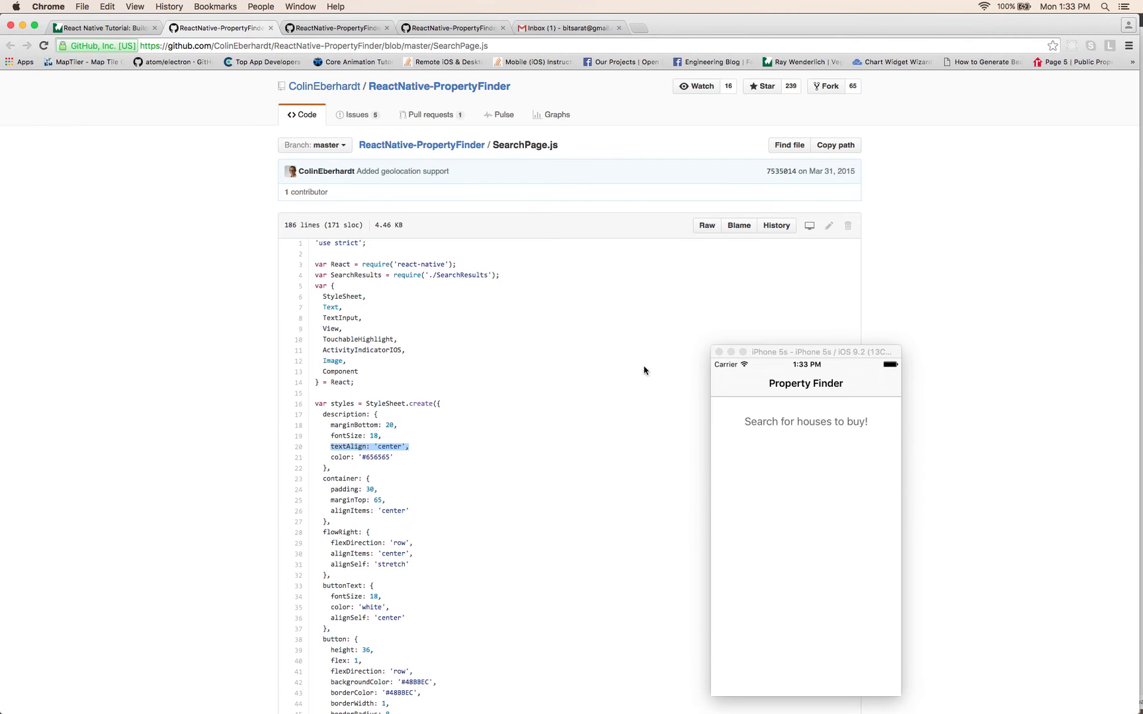
pyautogui.scroll(-15, 512, 439)
pyautogui.scroll(-10, 512, 438)
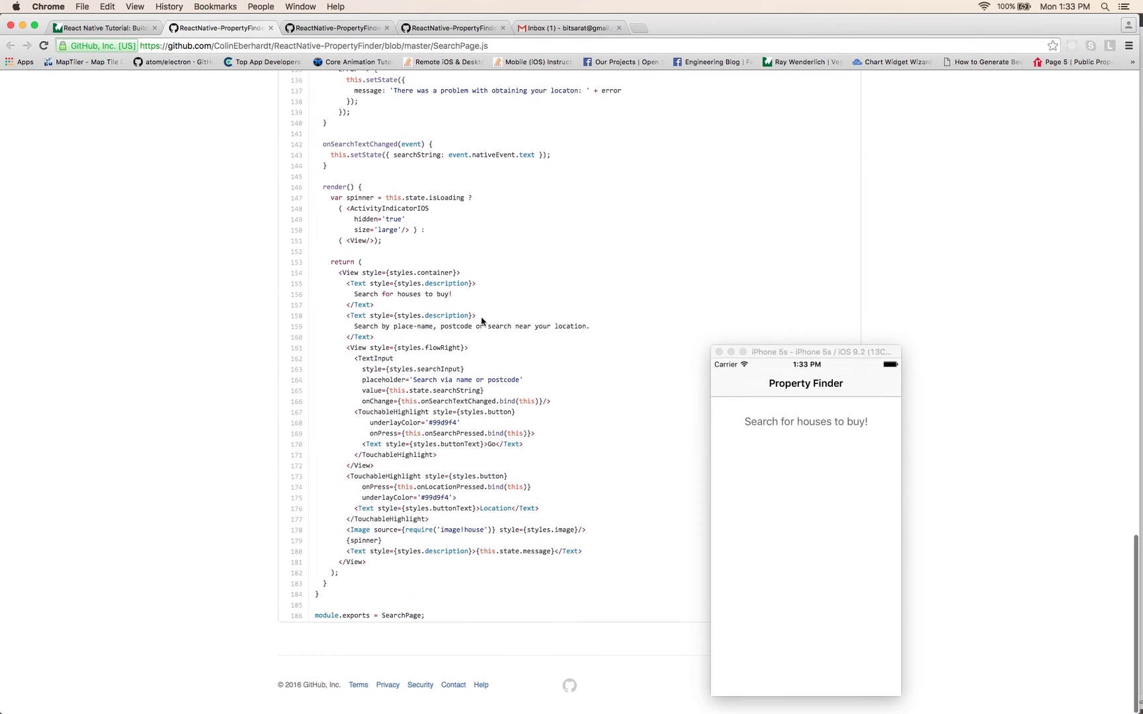
pyautogui.moveTo(355, 294); pyautogui.dragTo(462, 292)
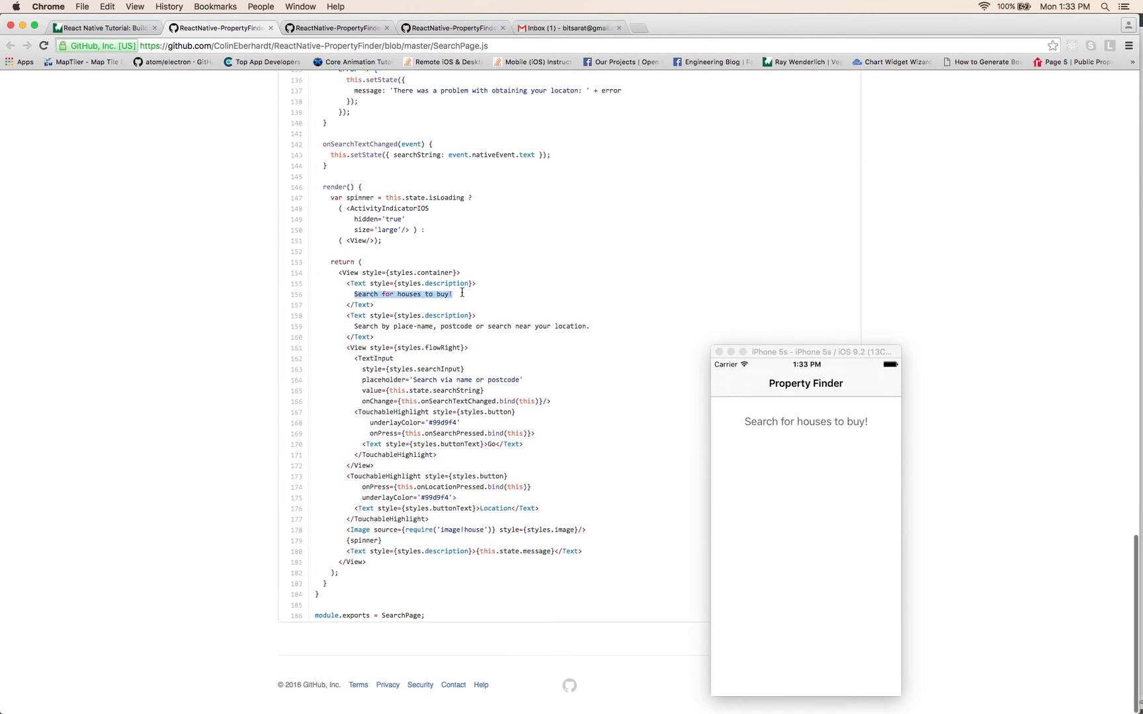
pyautogui.moveTo(354, 326); pyautogui.dragTo(585, 336)
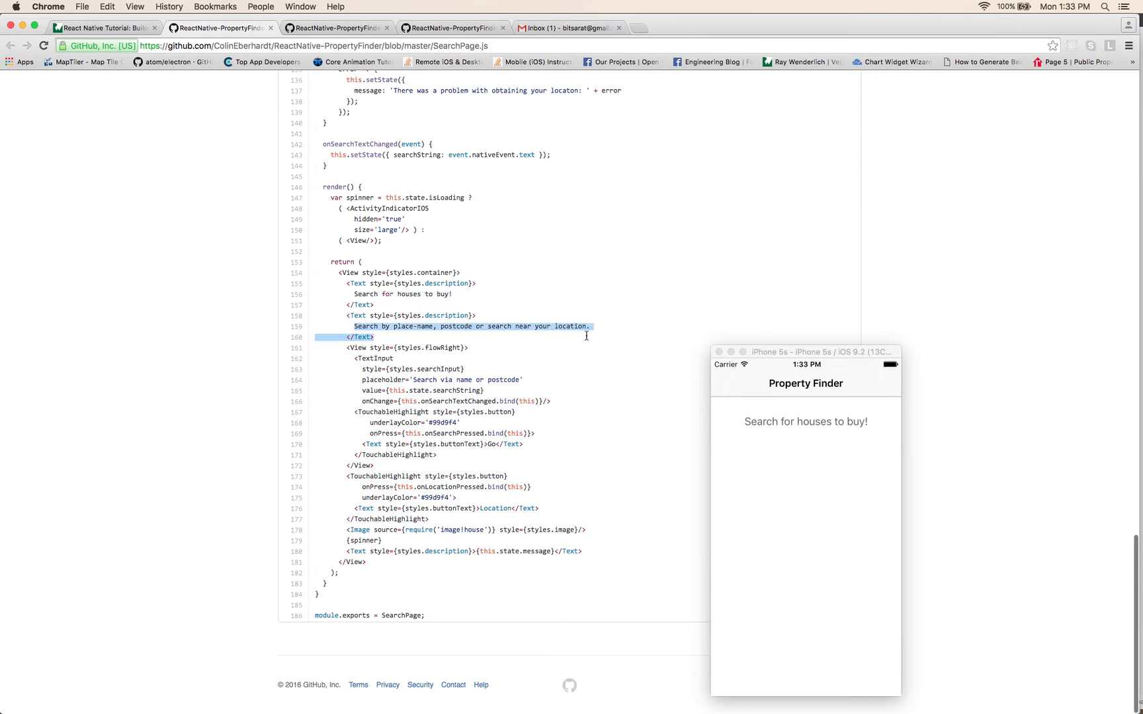
pyautogui.doubleClick(436, 316)
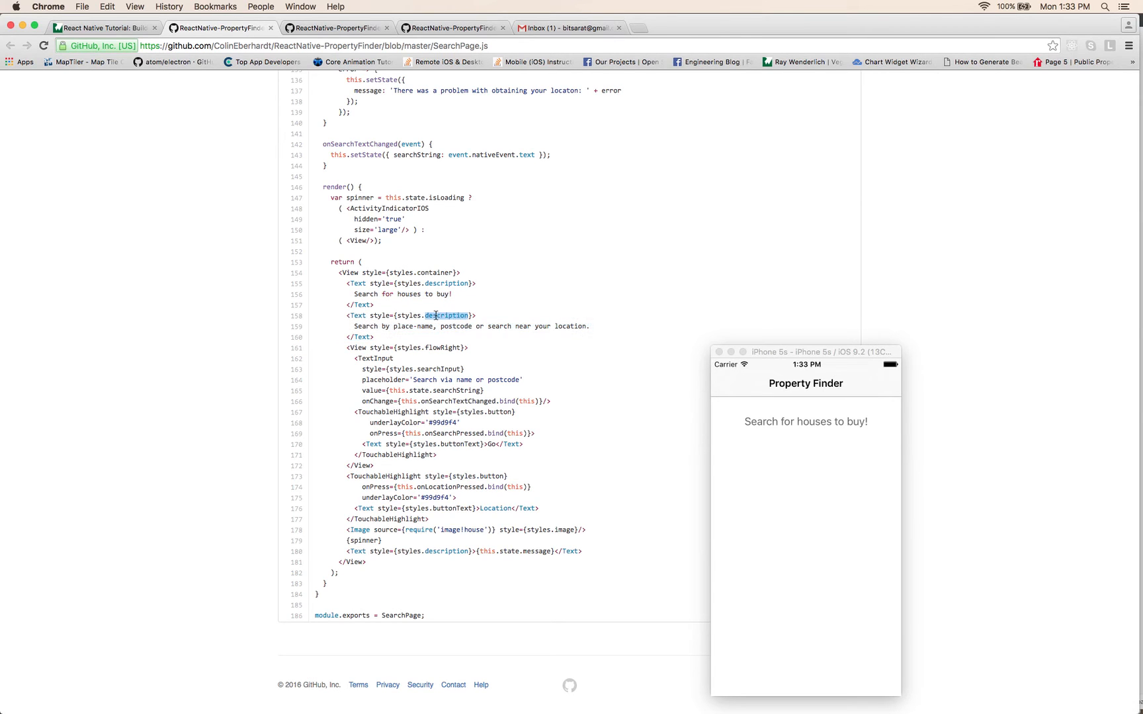
pyautogui.press('super+Tab')
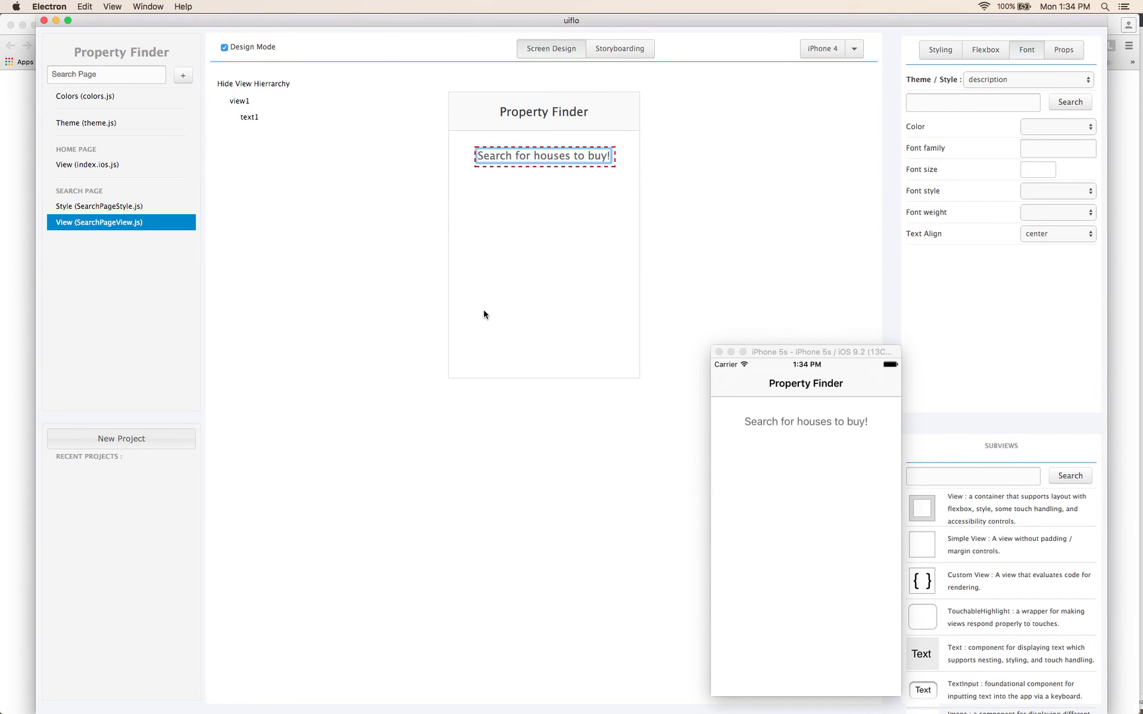
# - Check the search page mockup in the React Native tutorial in Chrome, and return to uiflo
pyautogui.press('super+Tab')
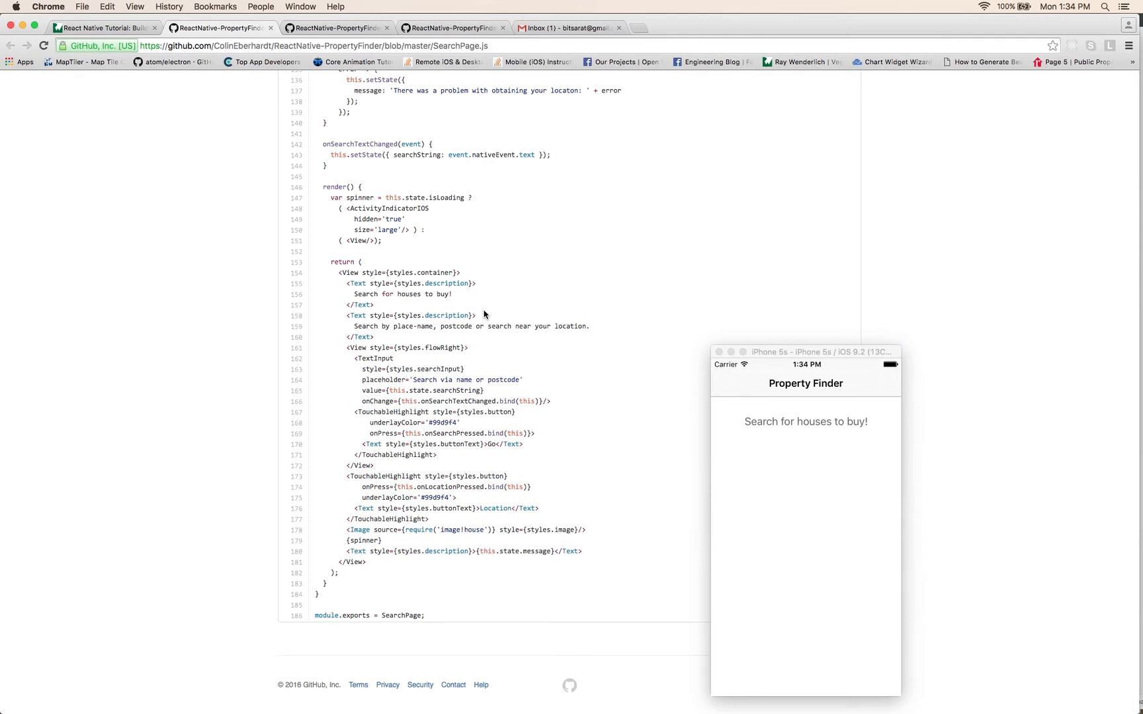
pyautogui.click(106, 28)
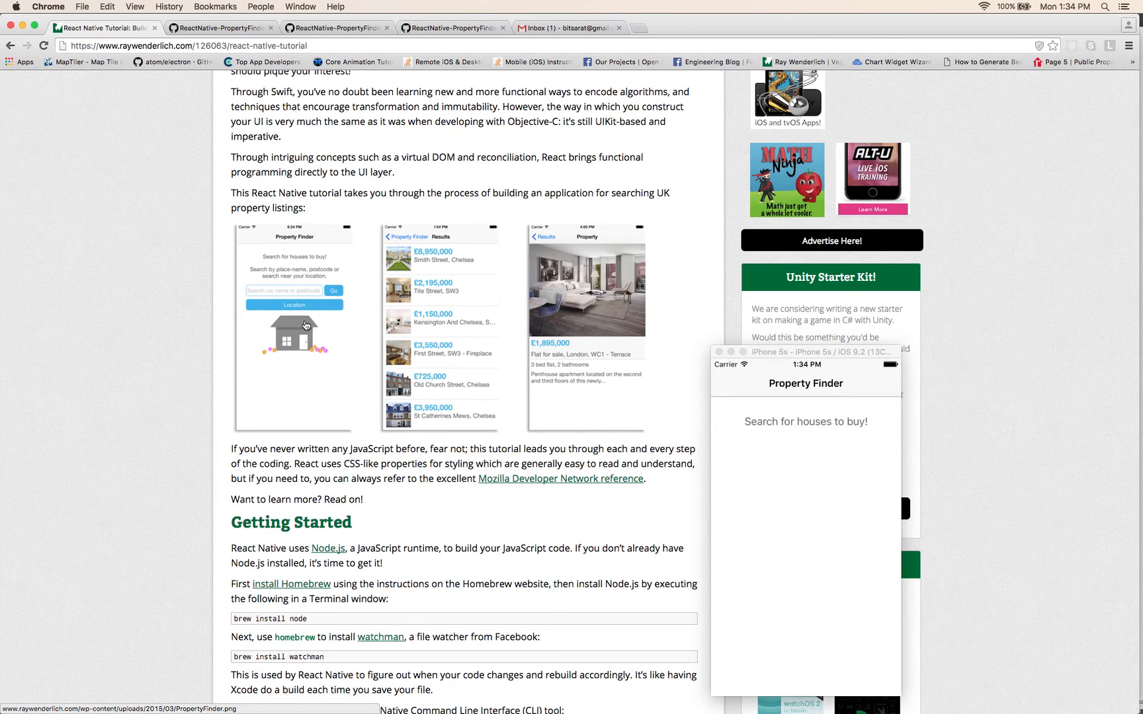
pyautogui.press('super+Tab')
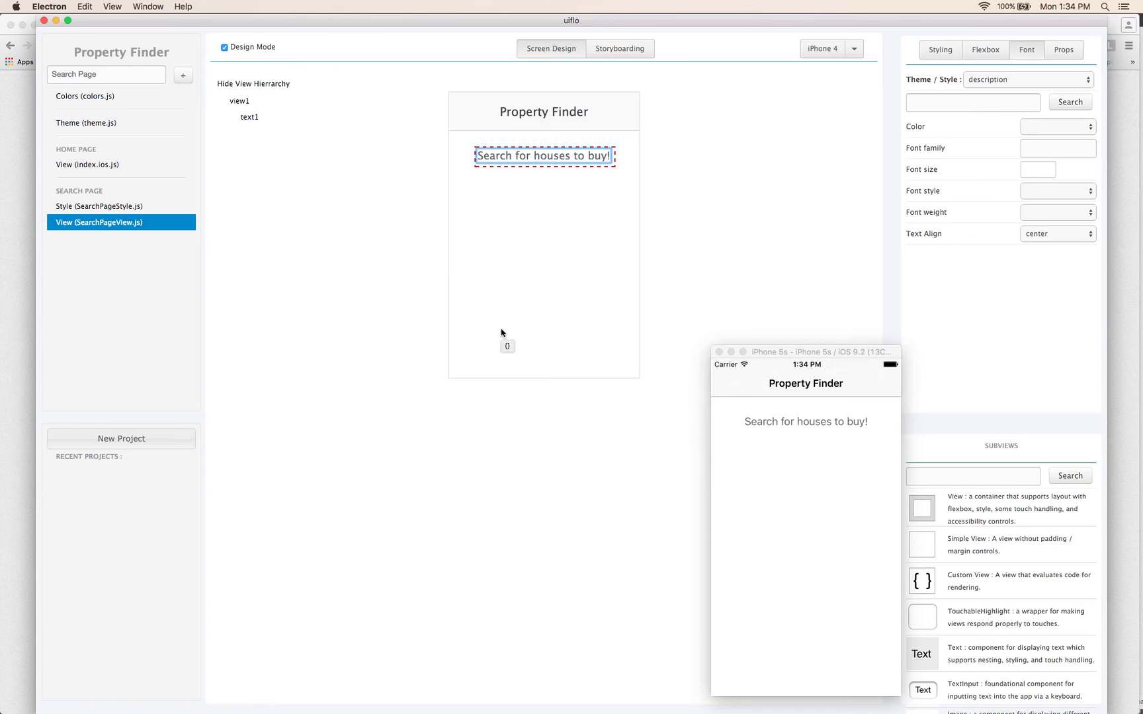
# - Rename New Style in SearchPageStyle.js as "searchText"
pyautogui.click(99, 206)
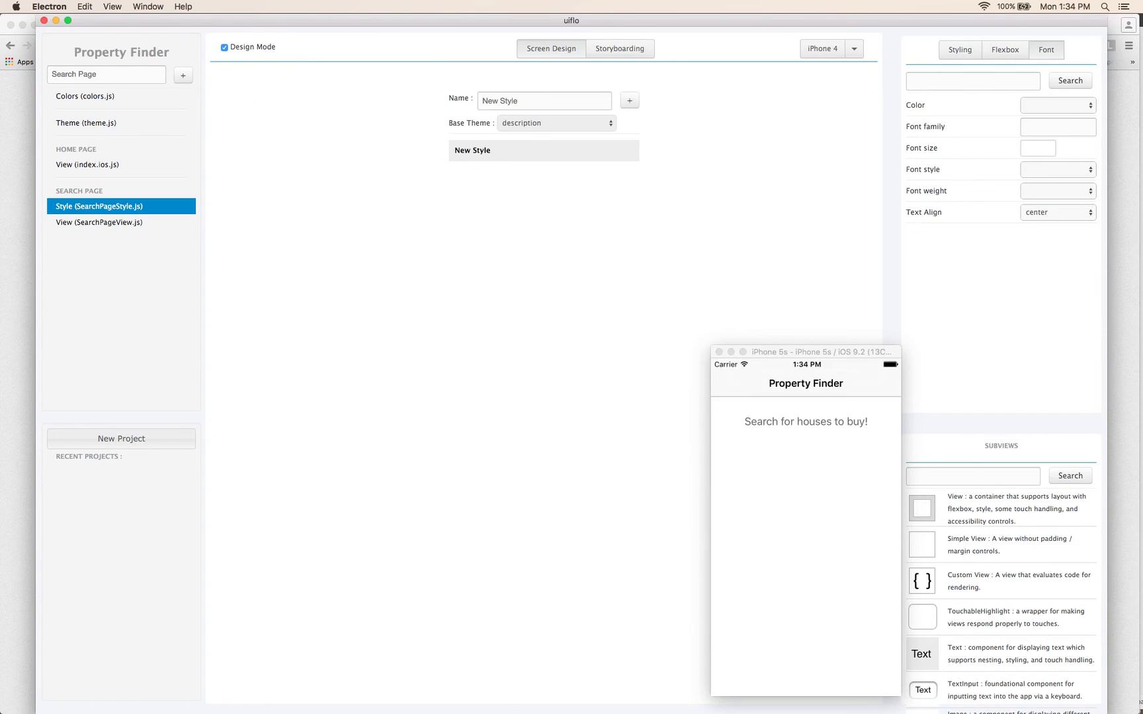
pyautogui.click(499, 103)
pyautogui.press('super+a')
pyautogui.write('s')
pyautogui.press('Return')
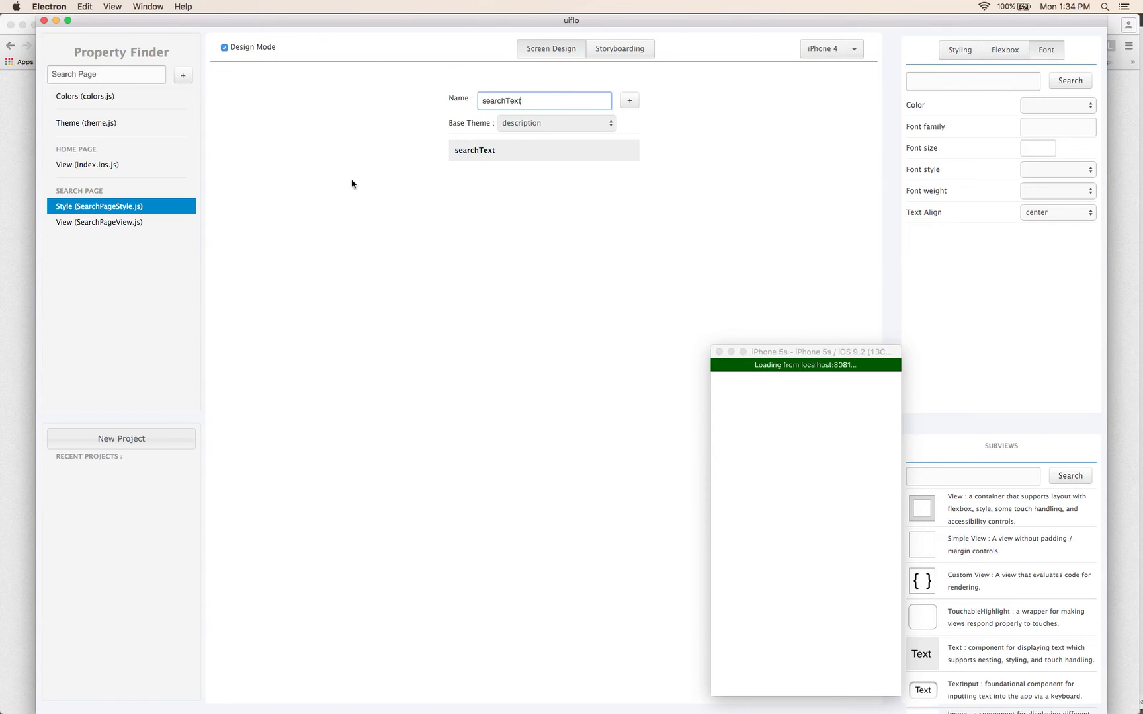
# - Return to SearchPageView.js and check which style is assigned to text1
pyautogui.click(128, 223)
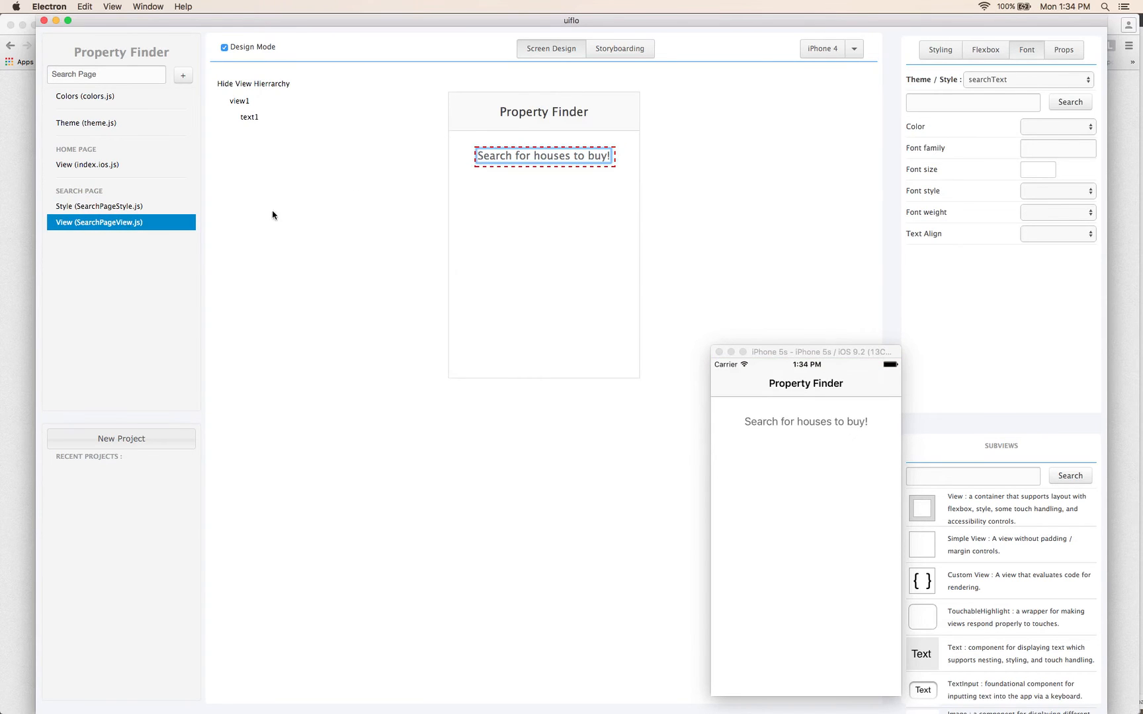
pyautogui.click(994, 79)
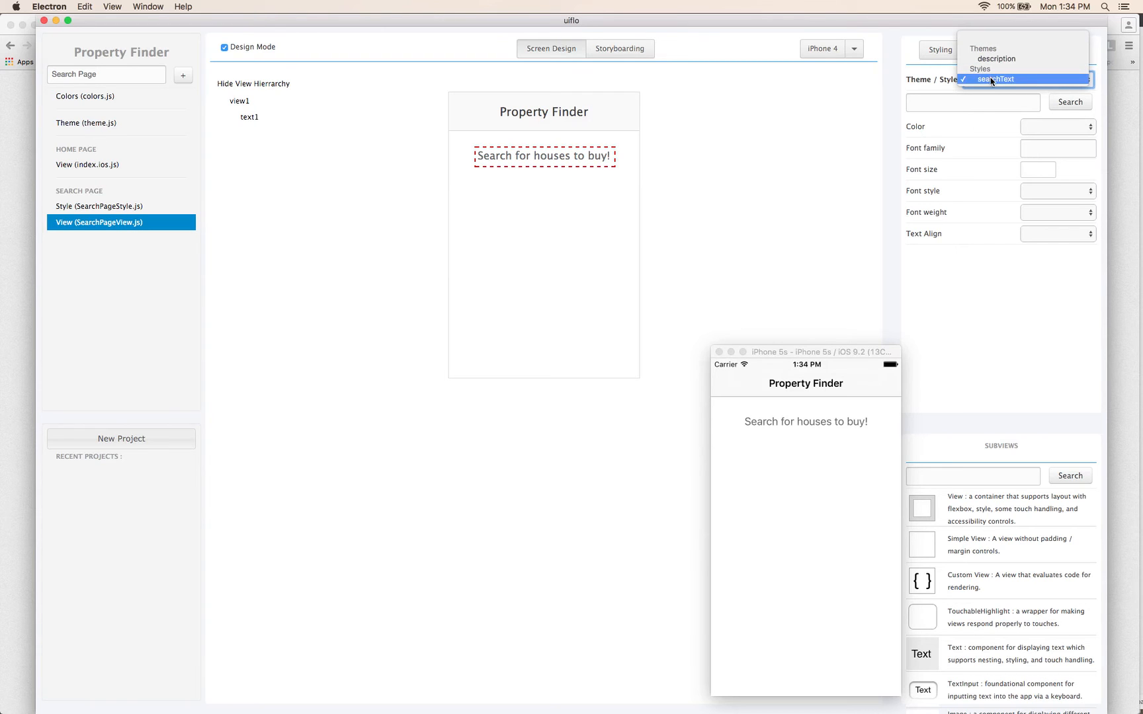
pyautogui.click(1042, 277)
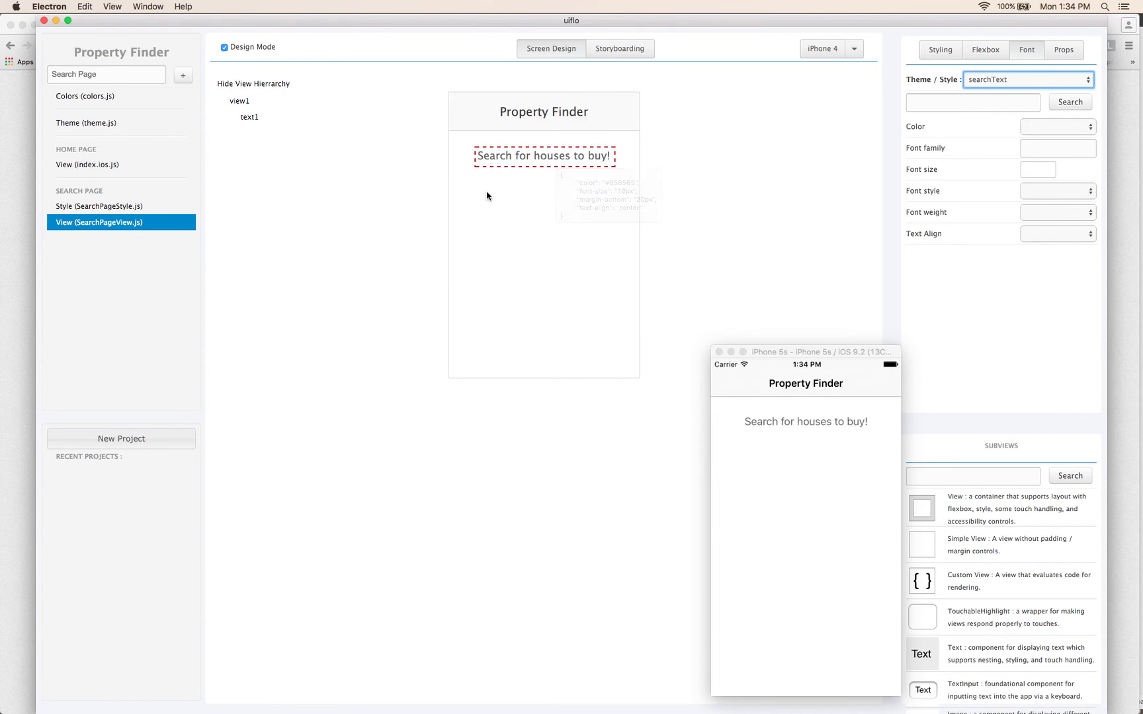
# - Add a second Text component to view1 and assign it the searchText style
pyautogui.click(527, 216)
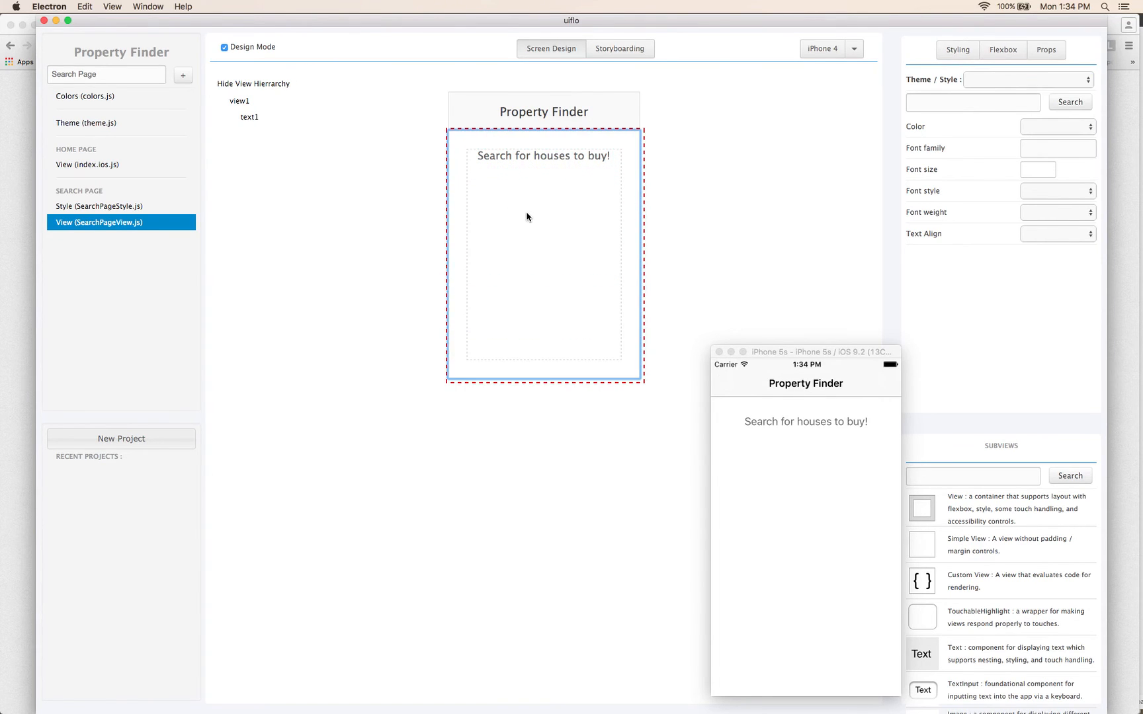
pyautogui.click(927, 655)
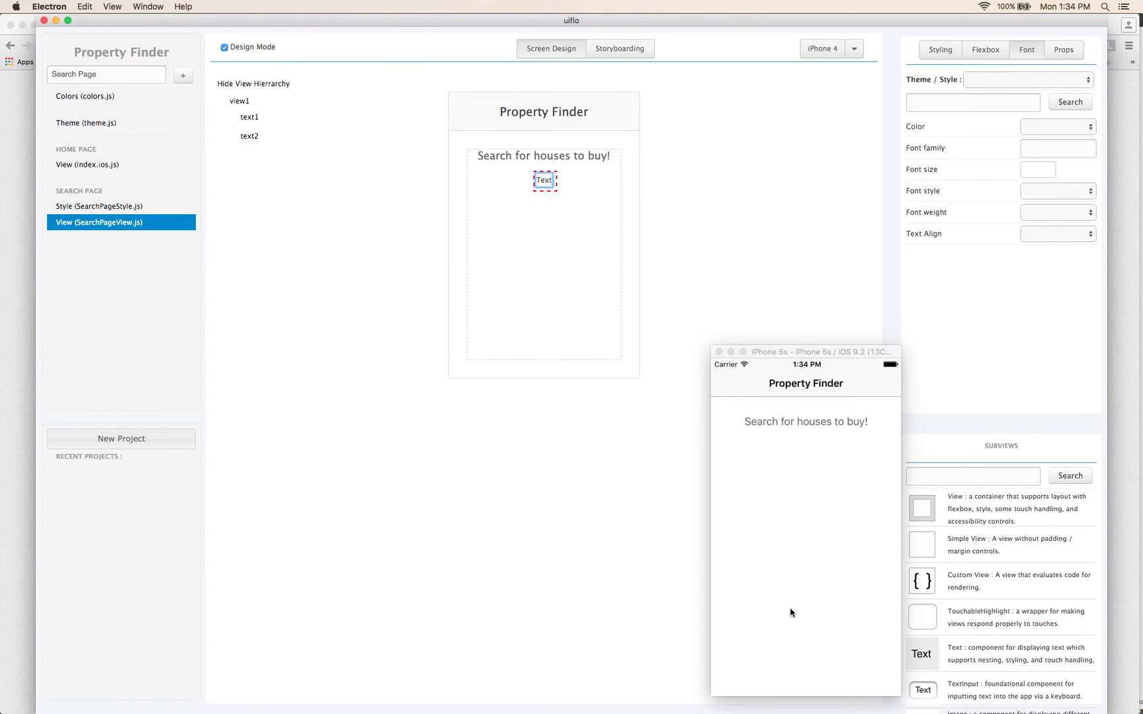
pyautogui.click(985, 79)
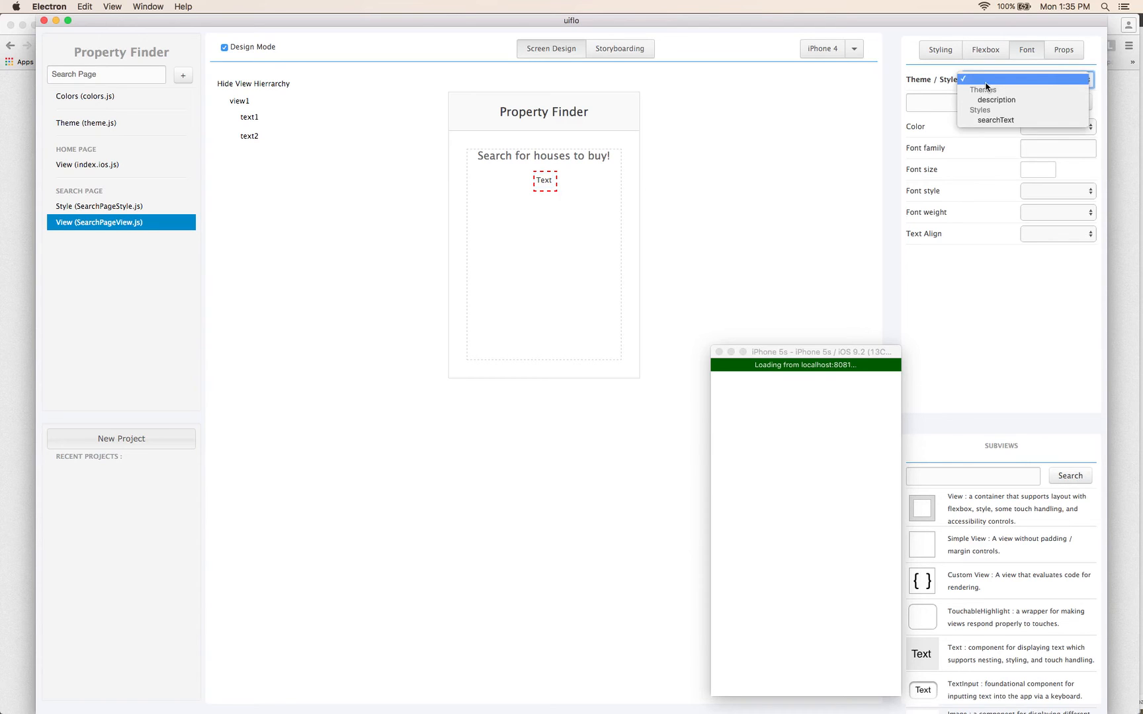
pyautogui.click(999, 120)
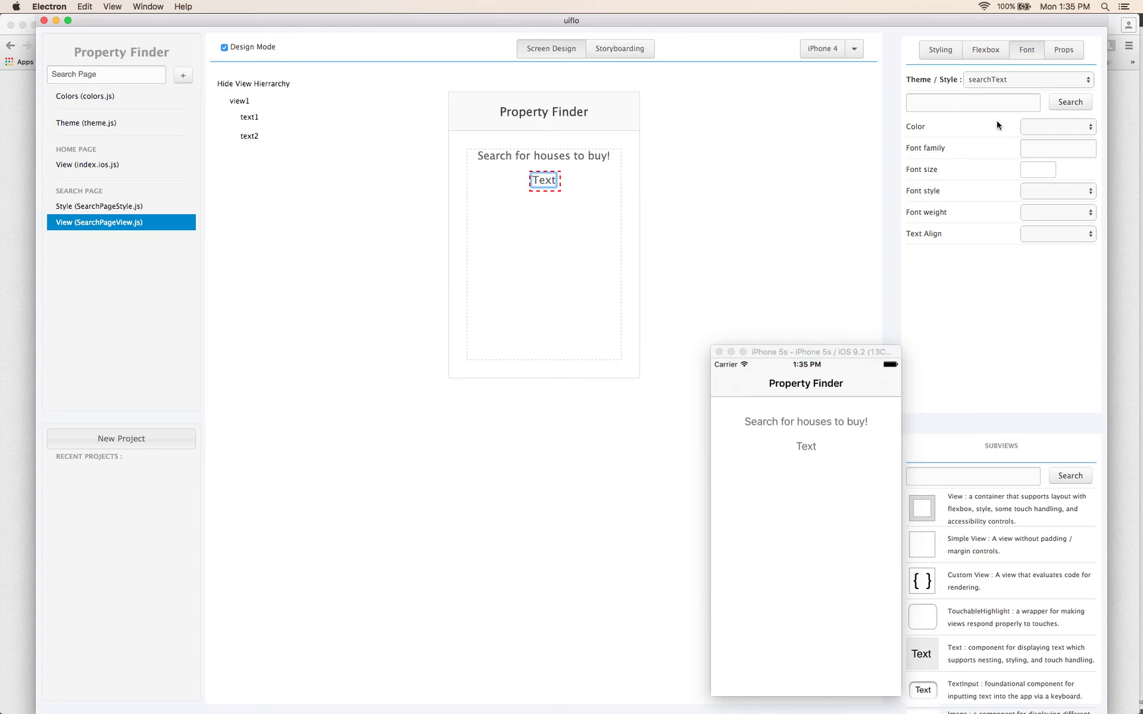
# - Copy "Search by place-name, postcode or search near your location." from SearchPage.js in Chrome and use it as text2's content in uiflo
pyautogui.press('super+Tab')
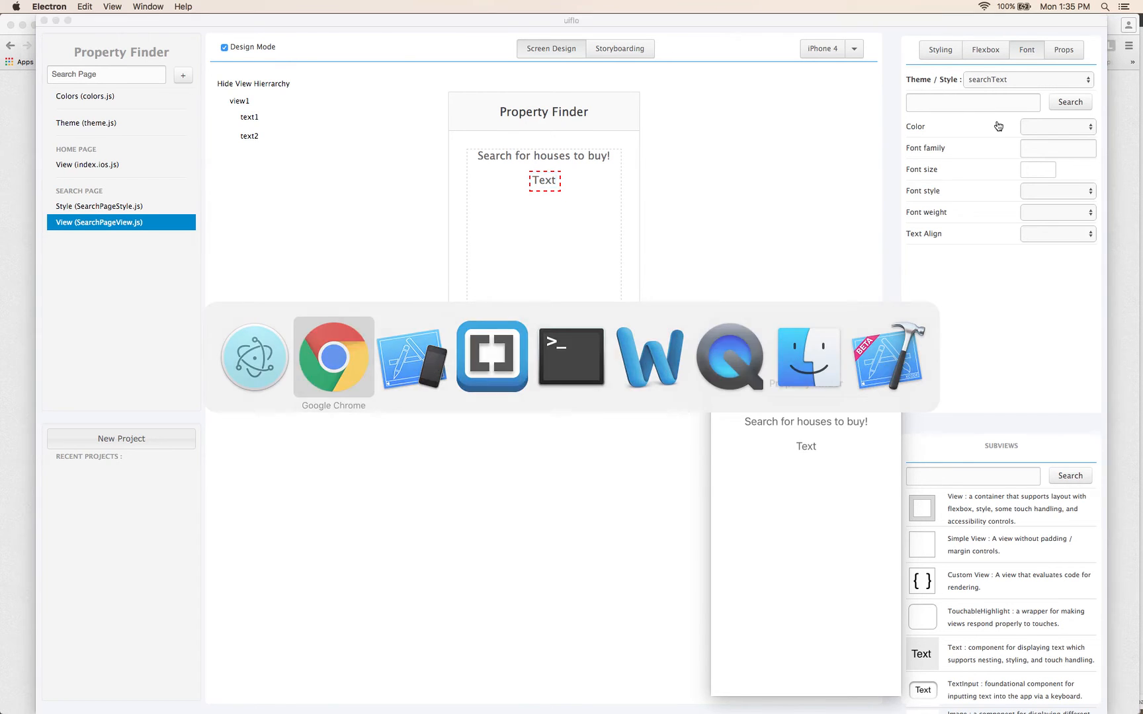
pyautogui.hotkey('ctrl', 'Tab')
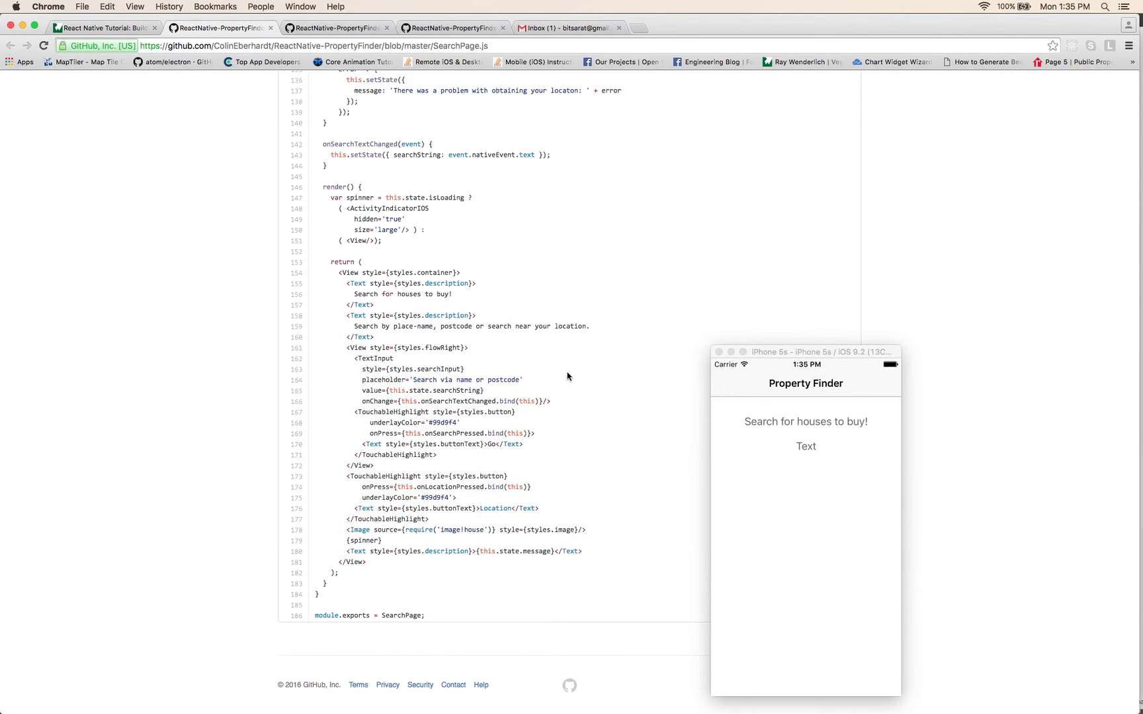
pyautogui.moveTo(595, 329); pyautogui.dragTo(353, 328)
pyautogui.press('super+c')
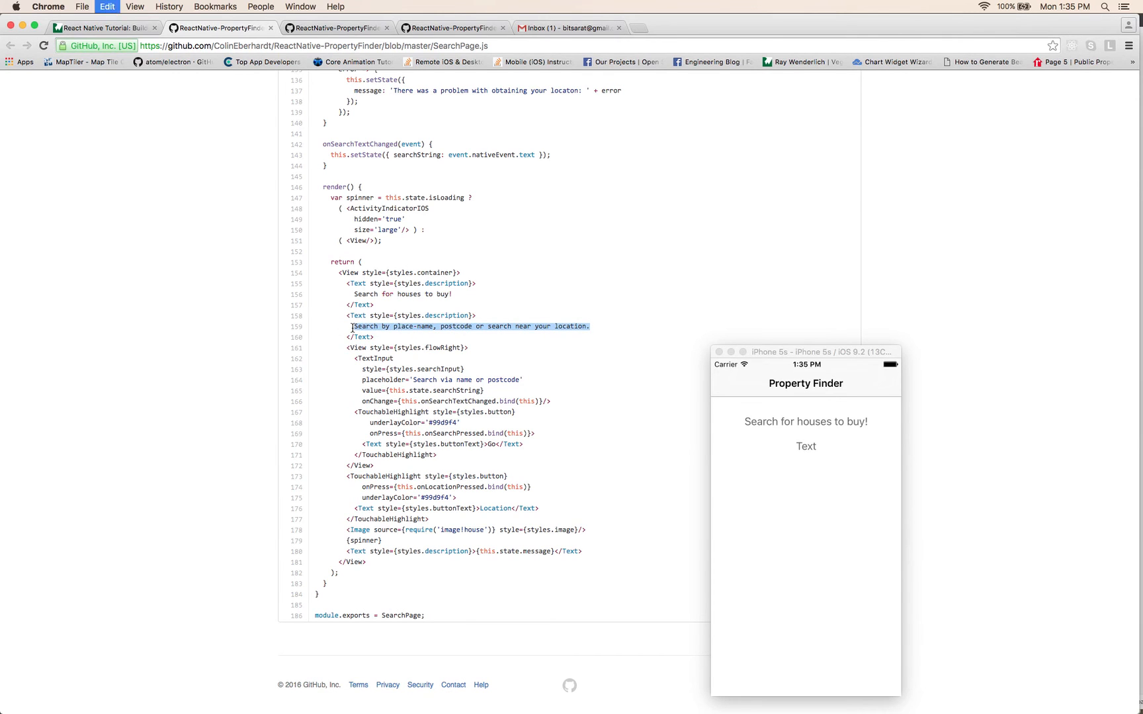
pyautogui.press('super+Tab')
pyautogui.doubleClick(548, 184)
pyautogui.press('super+v')
pyautogui.press('Return')
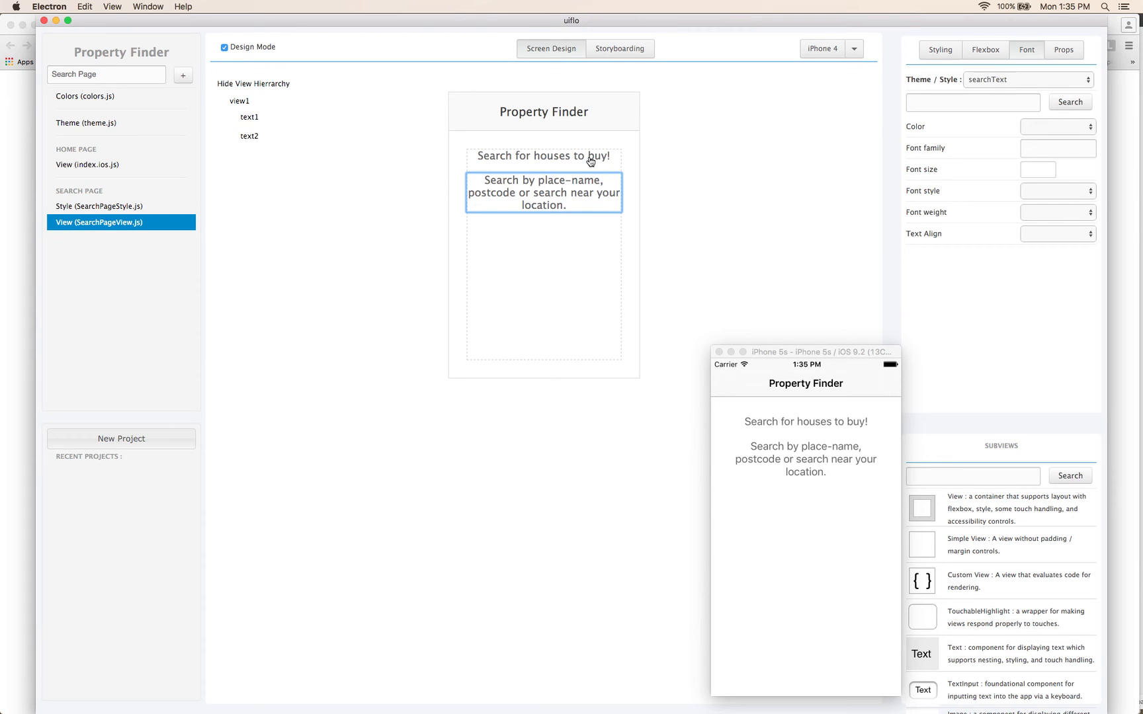
# - Open the React Native tutorial in Chrome, enlarge it to 200% and examine the description texts in the app mockups
pyautogui.moveTo(590, 161)
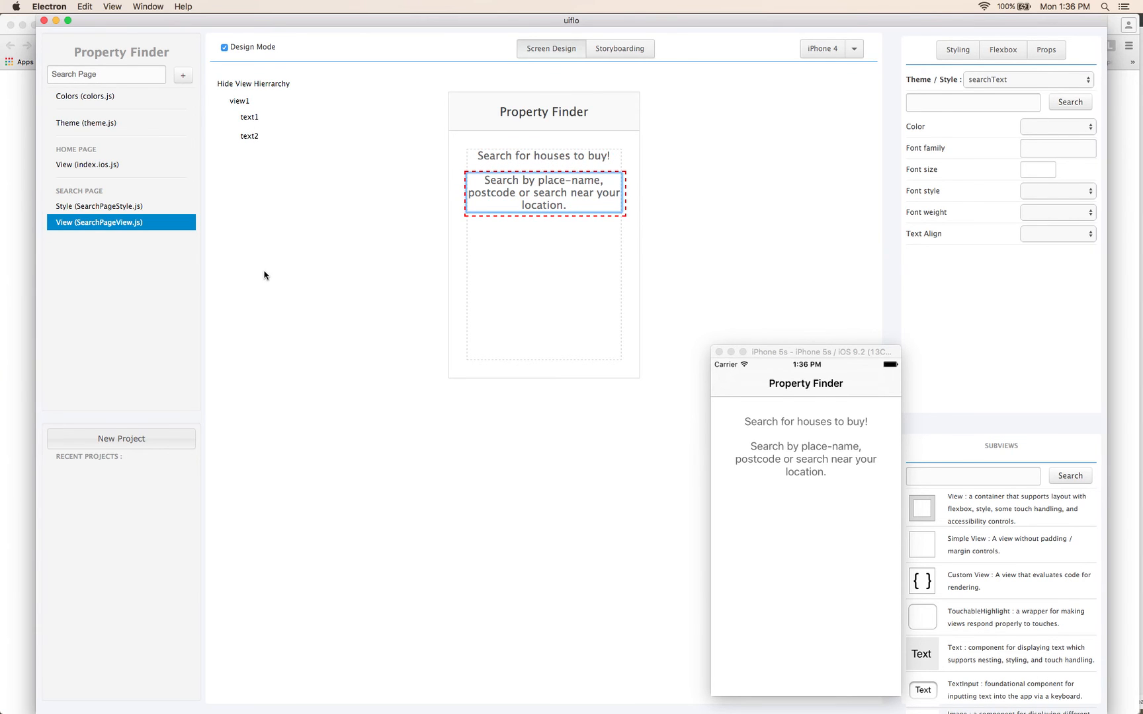
pyautogui.press('super+Tab')
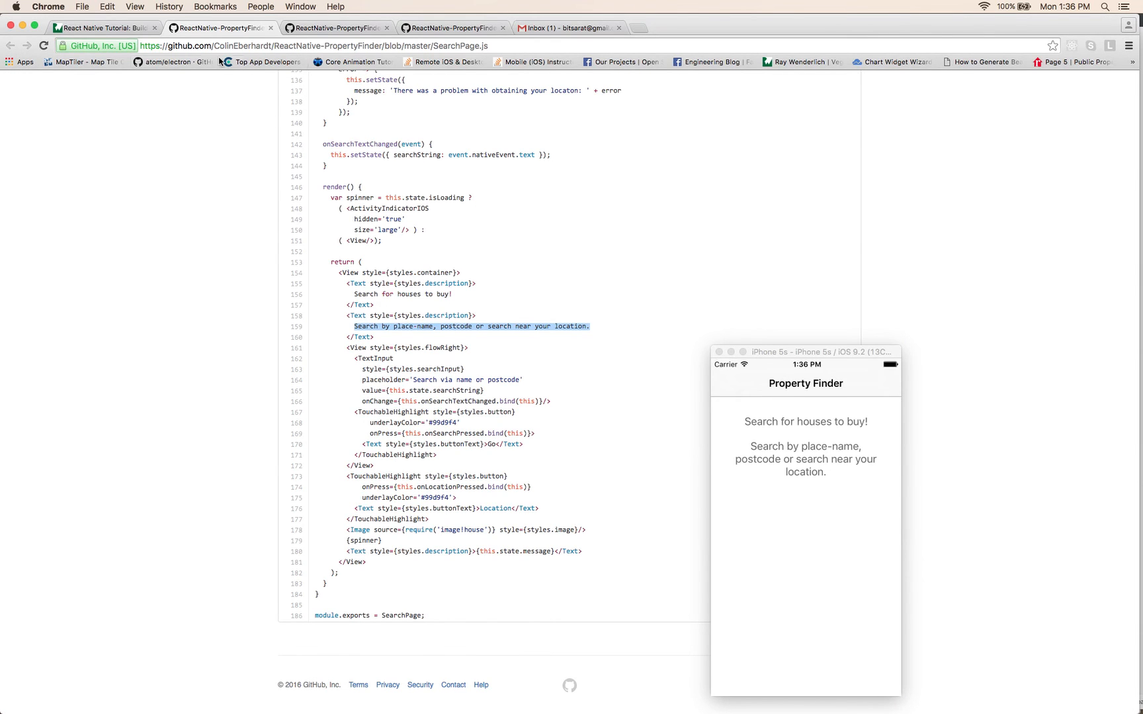
pyautogui.click(116, 29)
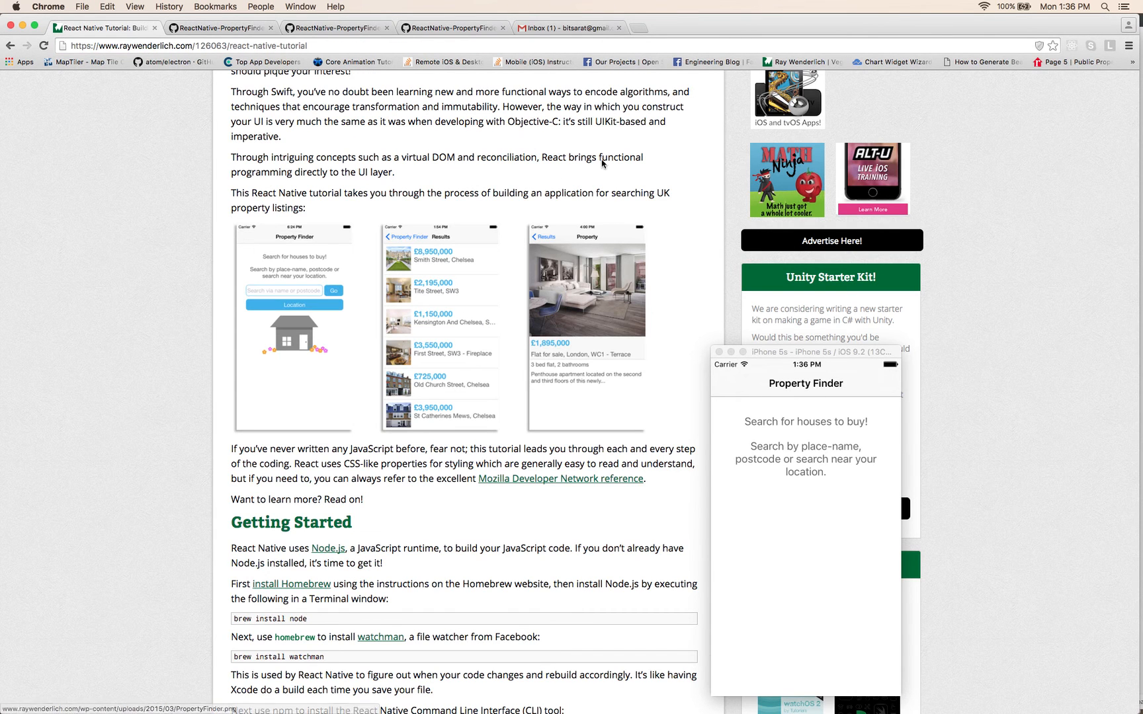
pyautogui.press('super+equal')
pyautogui.press('super+equal')
pyautogui.press('super+equal')
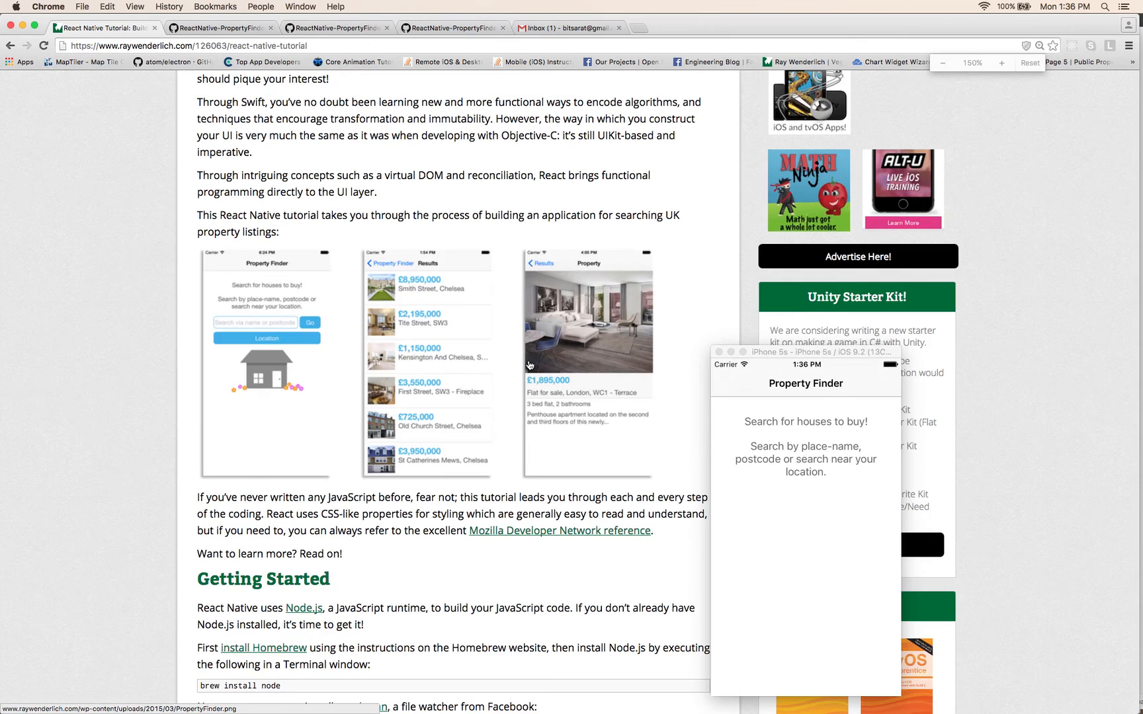
pyautogui.press('super+equal')
pyautogui.press('super+equal')
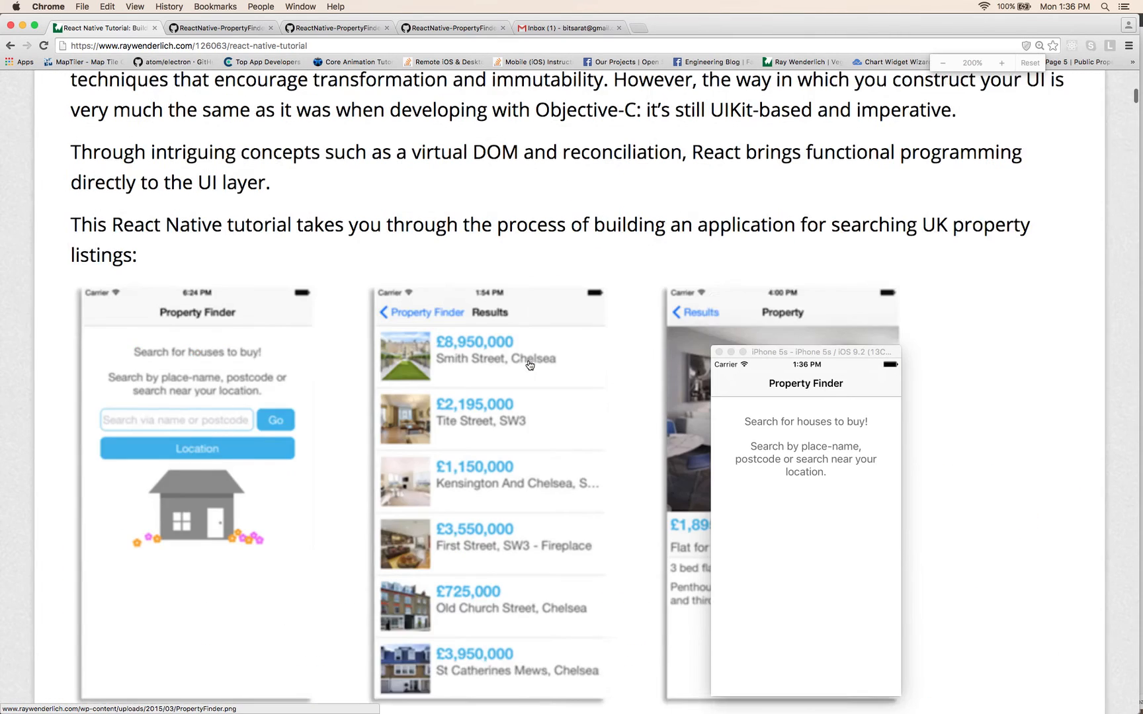
pyautogui.scroll(-10, 529, 365)
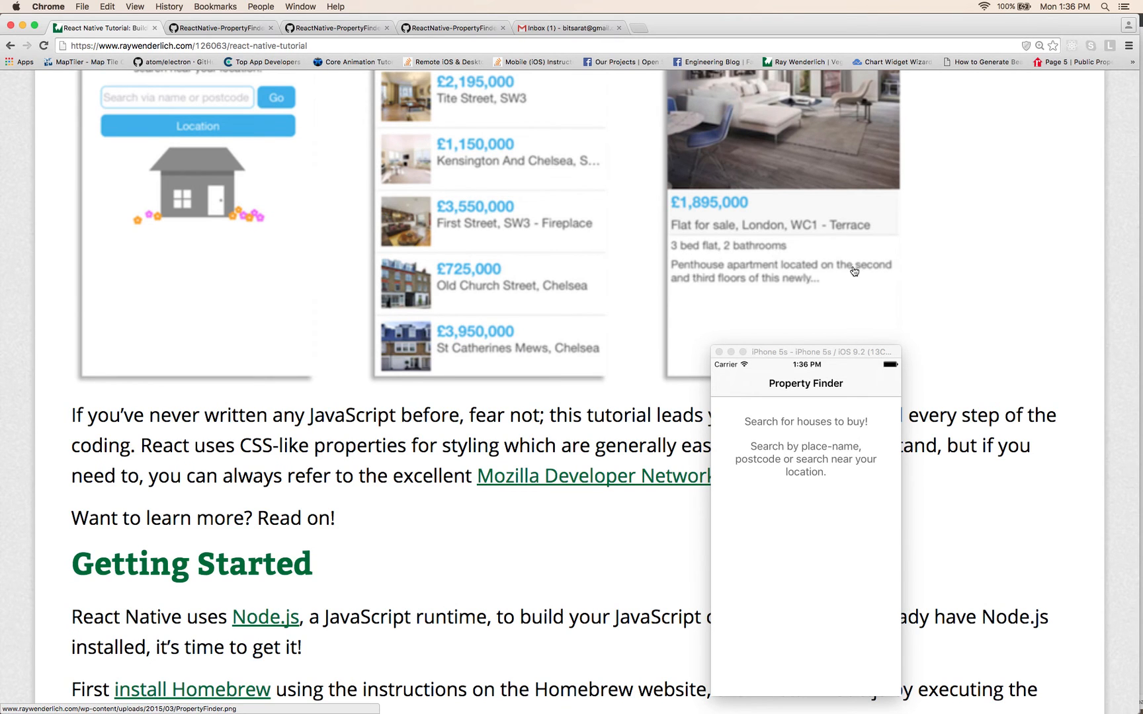
# - Examine where PropertyView.js on GitHub uses the description style, and return to the React Native tutorial page
pyautogui.click(449, 28)
pyautogui.scroll(-5, 429, 378)
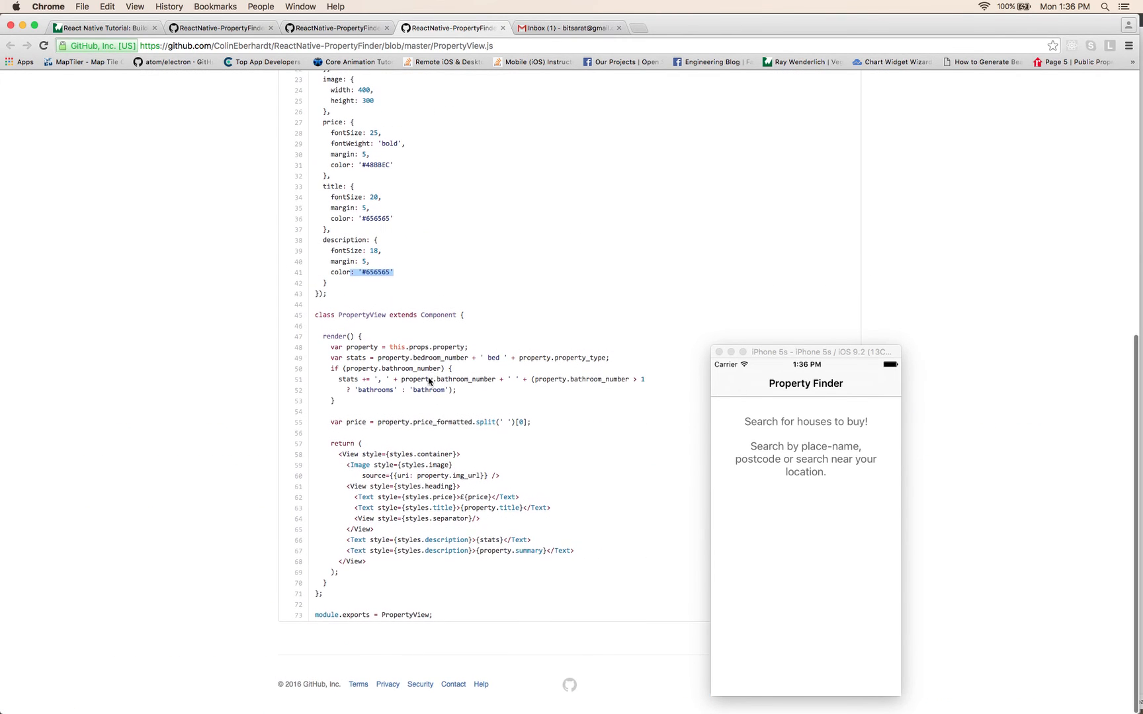
pyautogui.moveTo(349, 541); pyautogui.dragTo(576, 551)
pyautogui.click(451, 544)
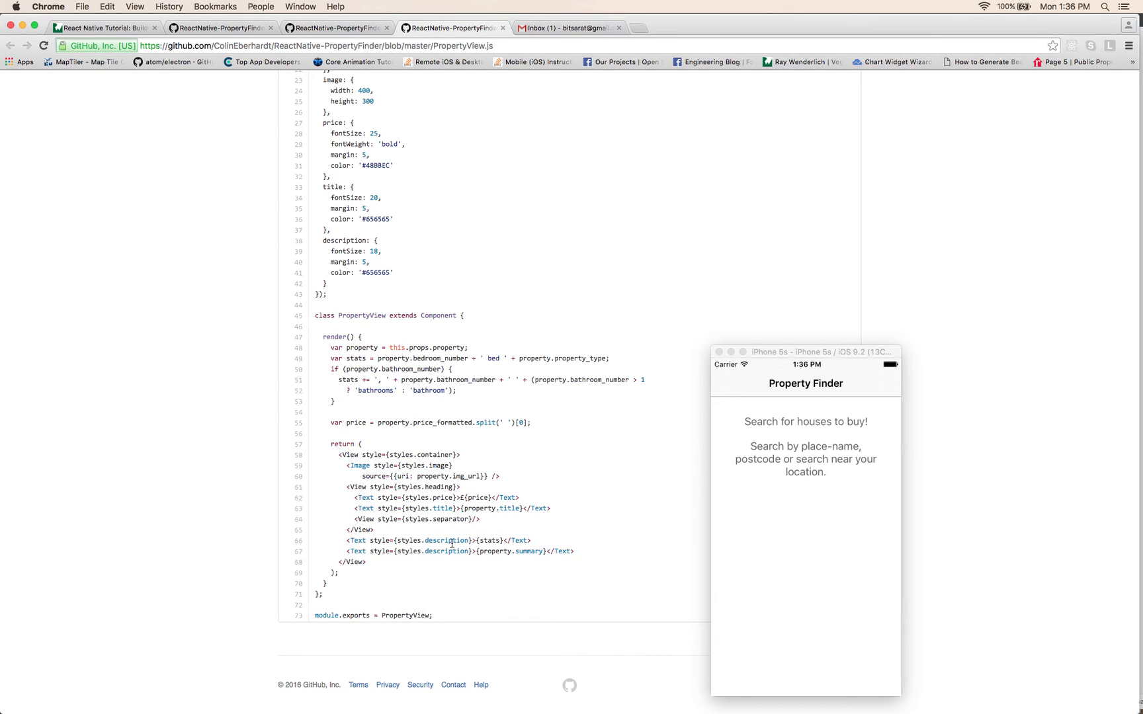
pyautogui.doubleClick(449, 543)
pyautogui.click(129, 32)
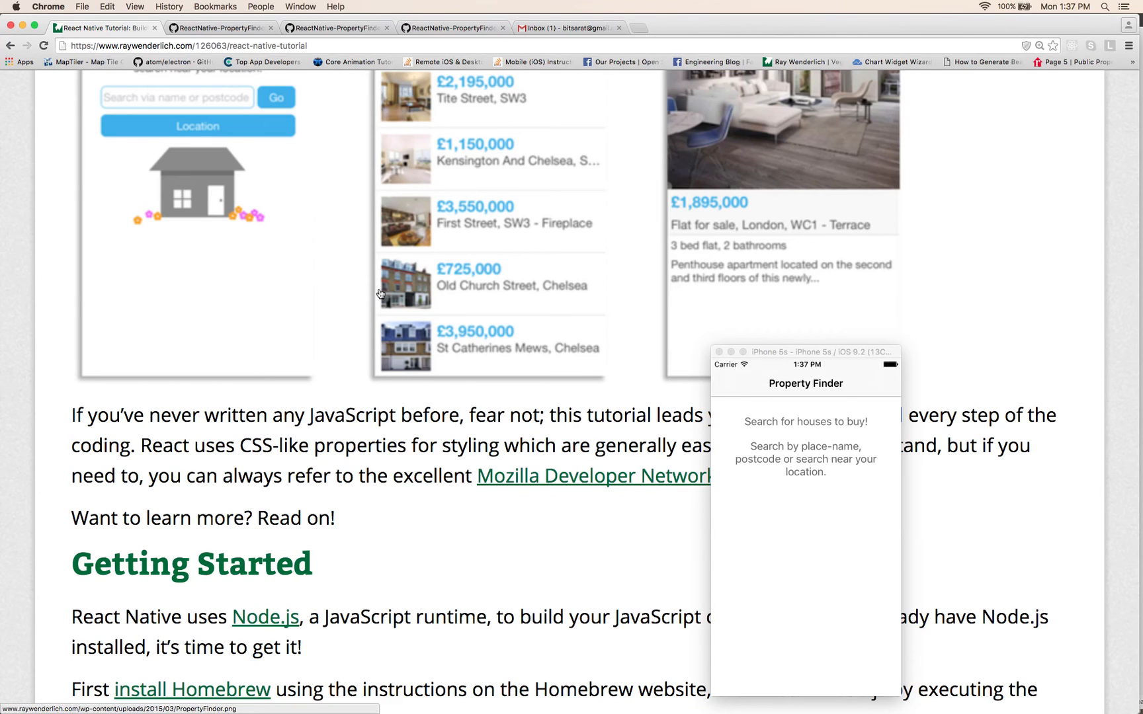
# - Switch to uiflo and add a new page named Property to the project
pyautogui.press('super+Tab')
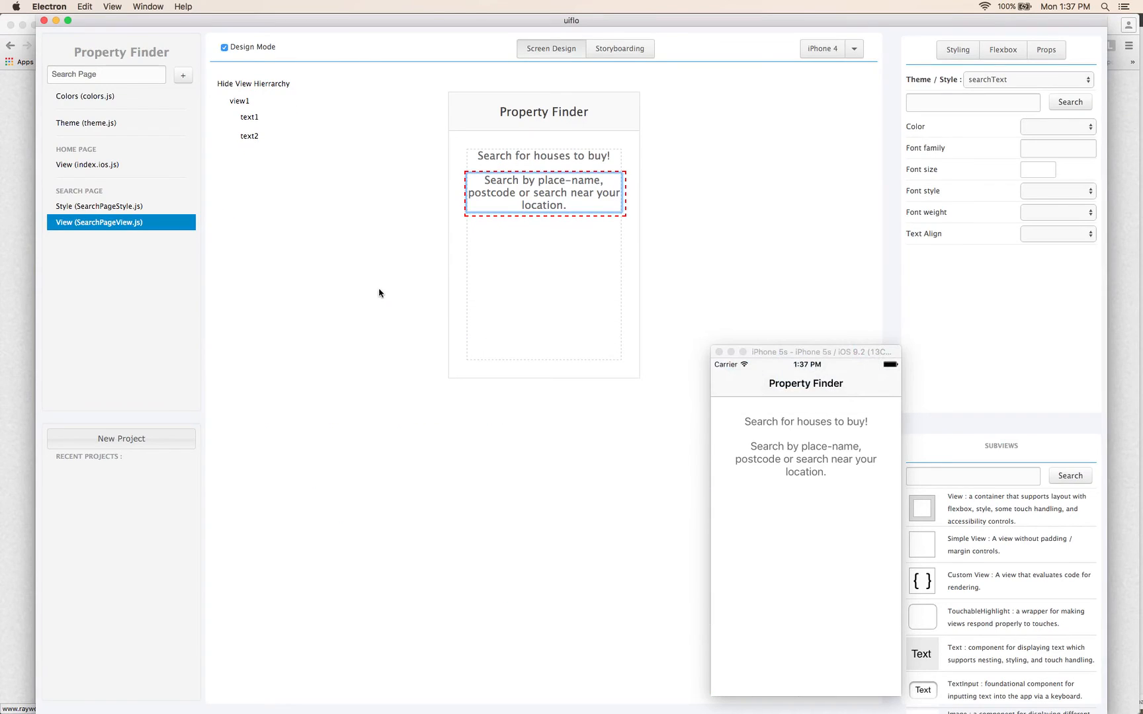
pyautogui.tripleClick(93, 78)
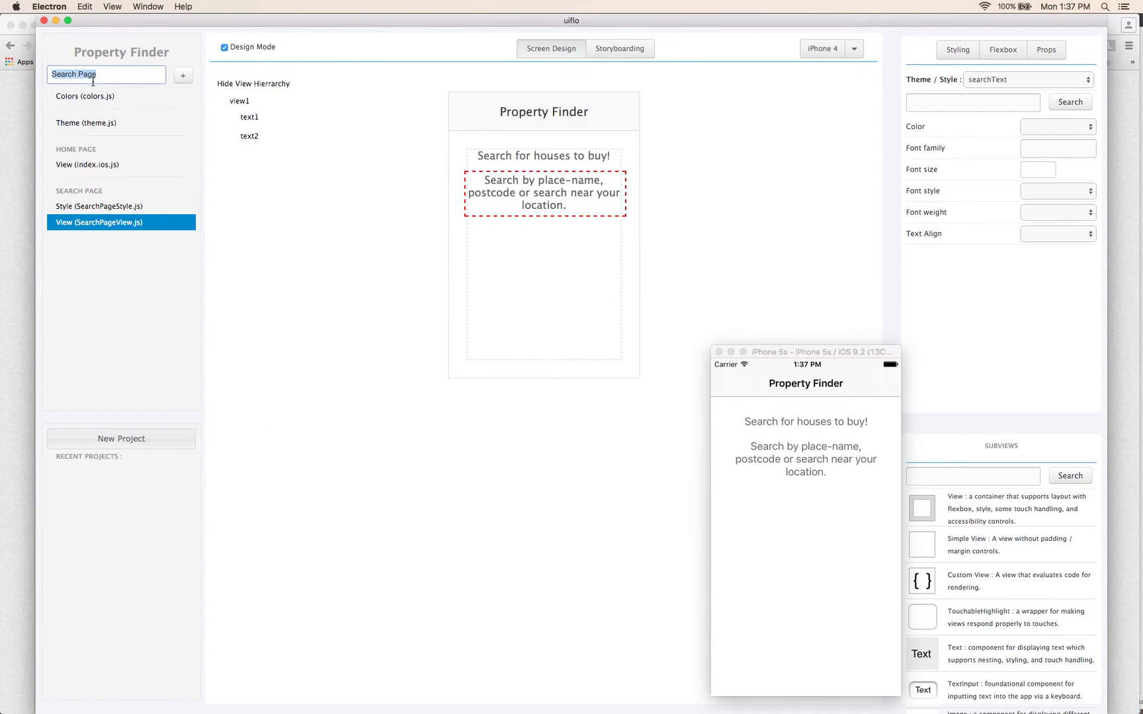
pyautogui.write('Property')
pyautogui.press('Return')
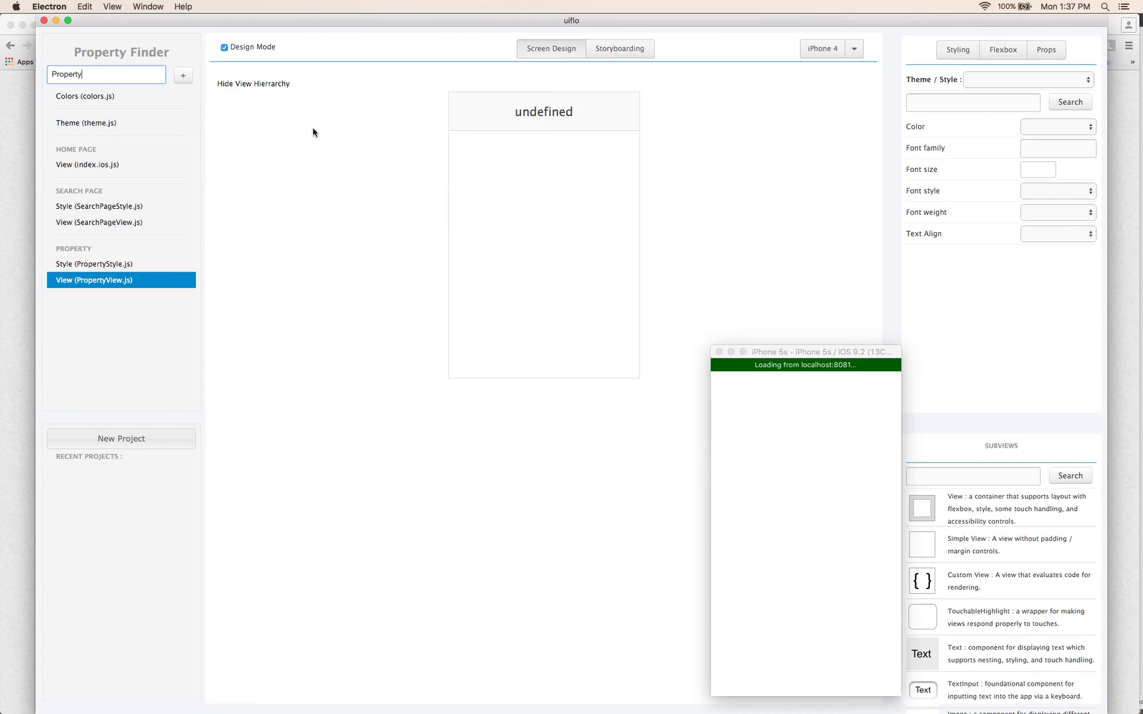
# - Title the new page's view "Property Detail" and add a Simple View to it
pyautogui.doubleClick(536, 116)
pyautogui.write('Property')
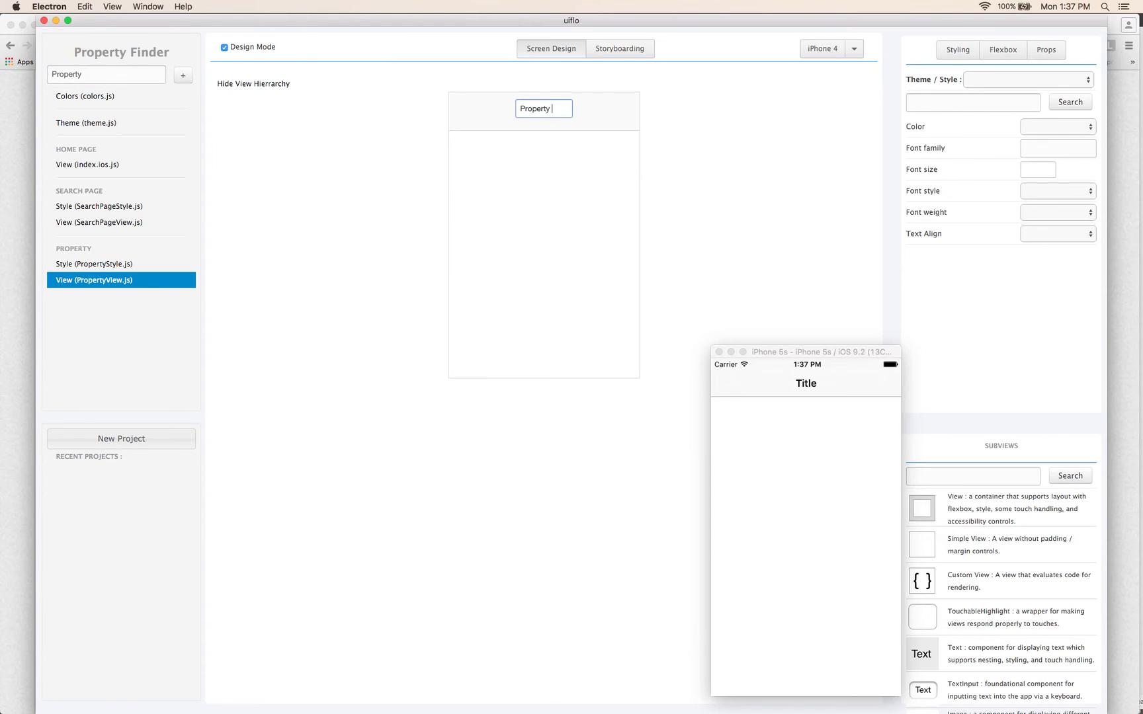
pyautogui.write(' Detail')
pyautogui.press('Return')
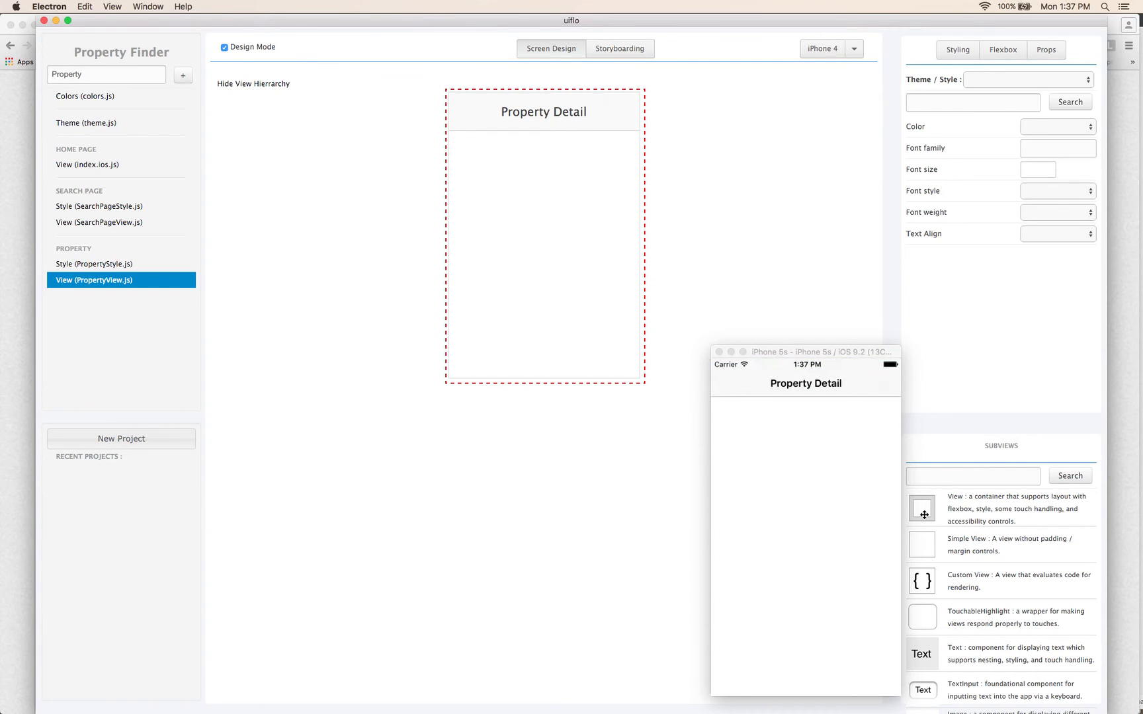
pyautogui.moveTo(924, 544); pyautogui.dragTo(821, 519)
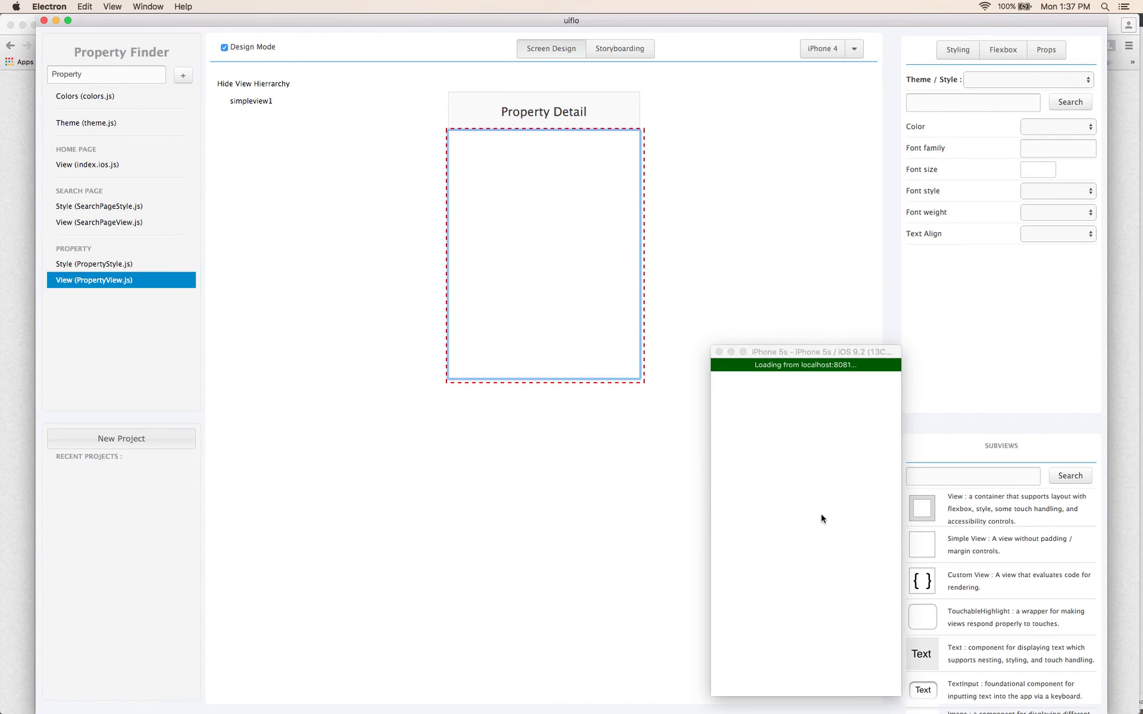
# - Open PropertyView.js in Chrome and examine the container view and its style definition
pyautogui.press('super+Tab')
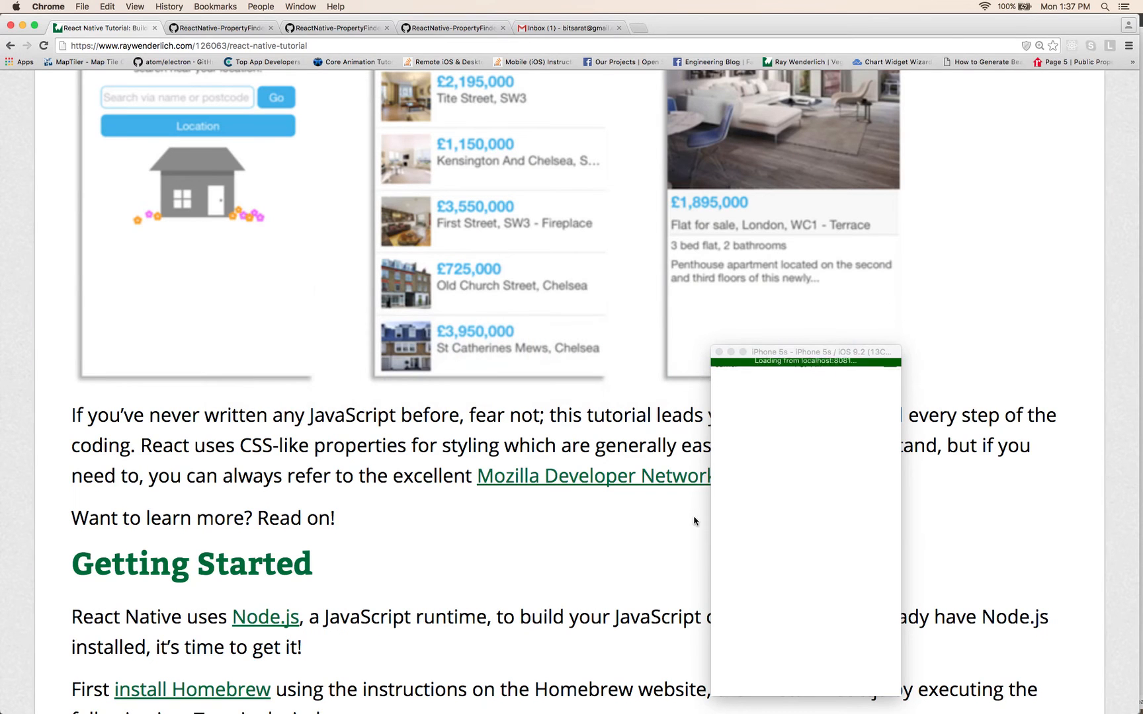
pyautogui.click(436, 28)
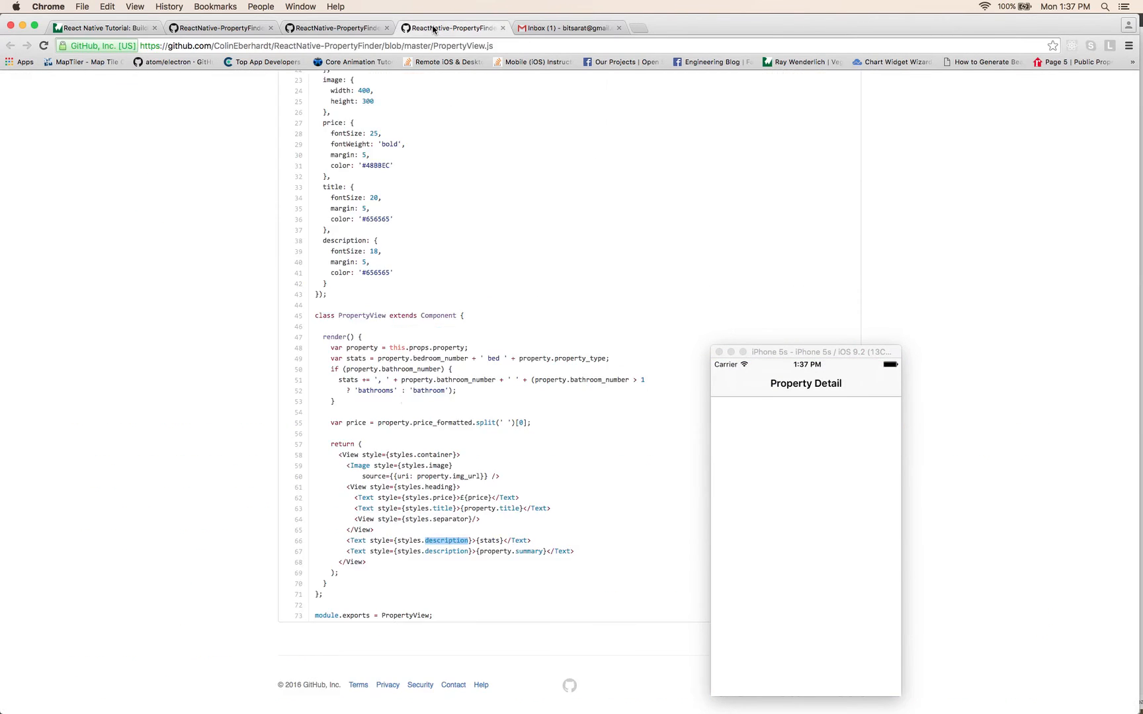
pyautogui.moveTo(334, 455); pyautogui.dragTo(480, 458)
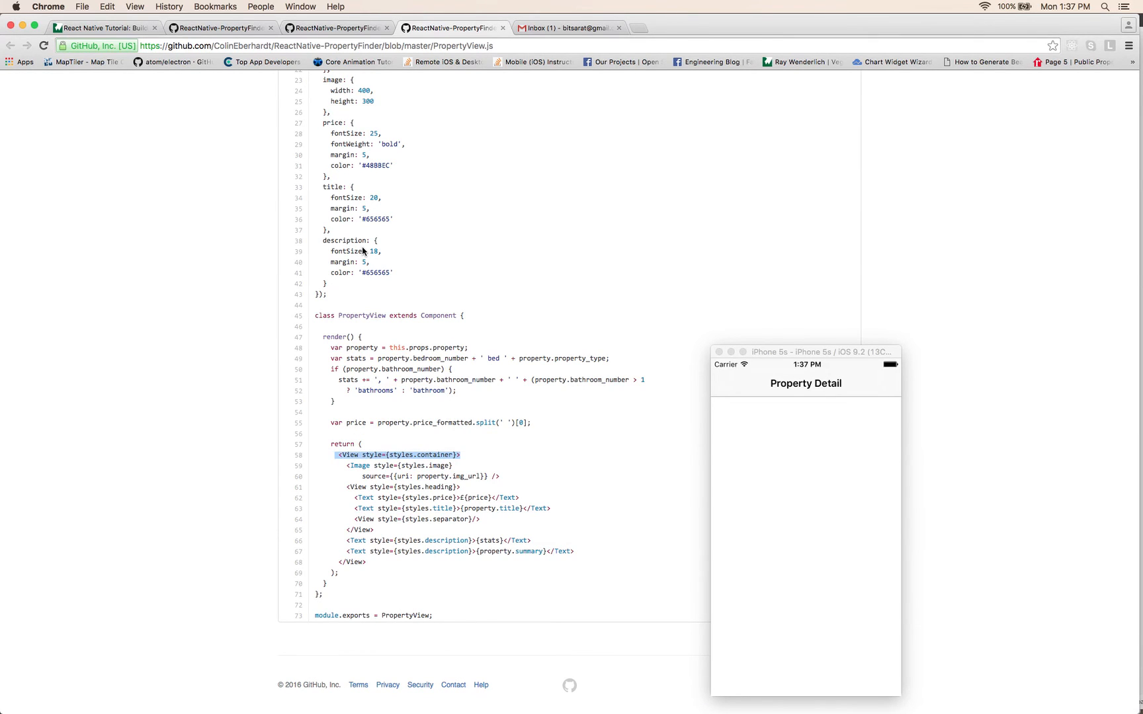
pyautogui.scroll(5, 362, 248)
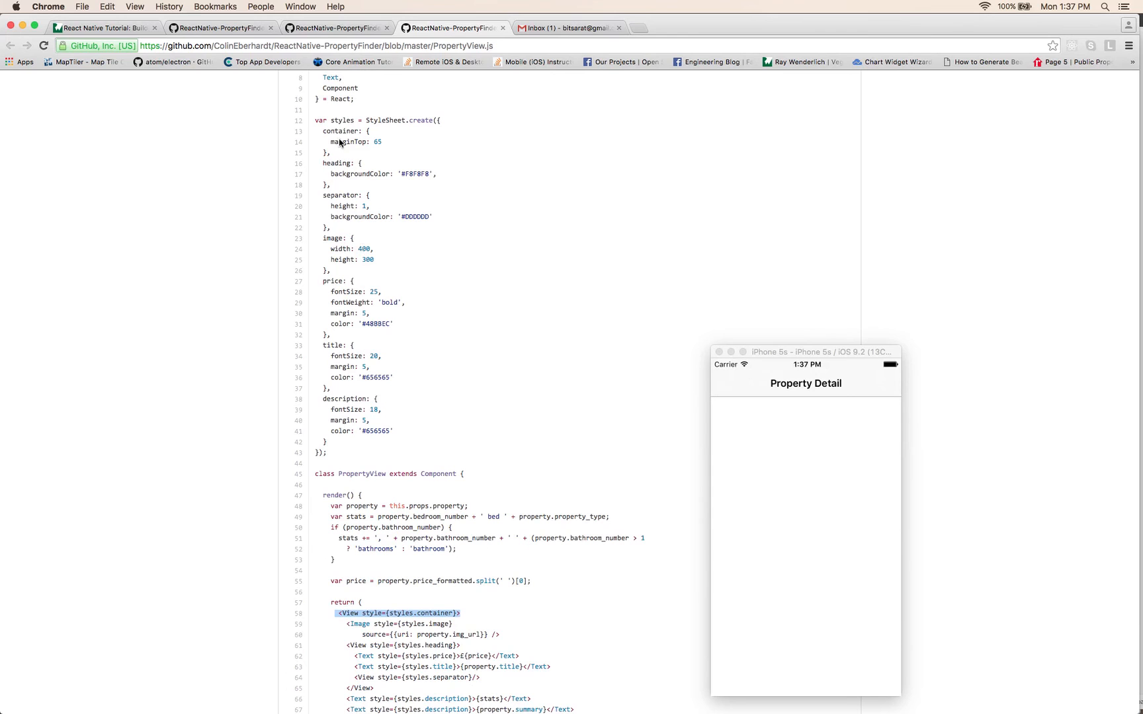
pyautogui.moveTo(328, 131); pyautogui.dragTo(358, 156)
pyautogui.click(420, 357)
pyautogui.scroll(-5, 404, 561)
# - Return to uiflo, add a Text component inside simpleview1 and assign it the description theme
pyautogui.press('super+Tab')
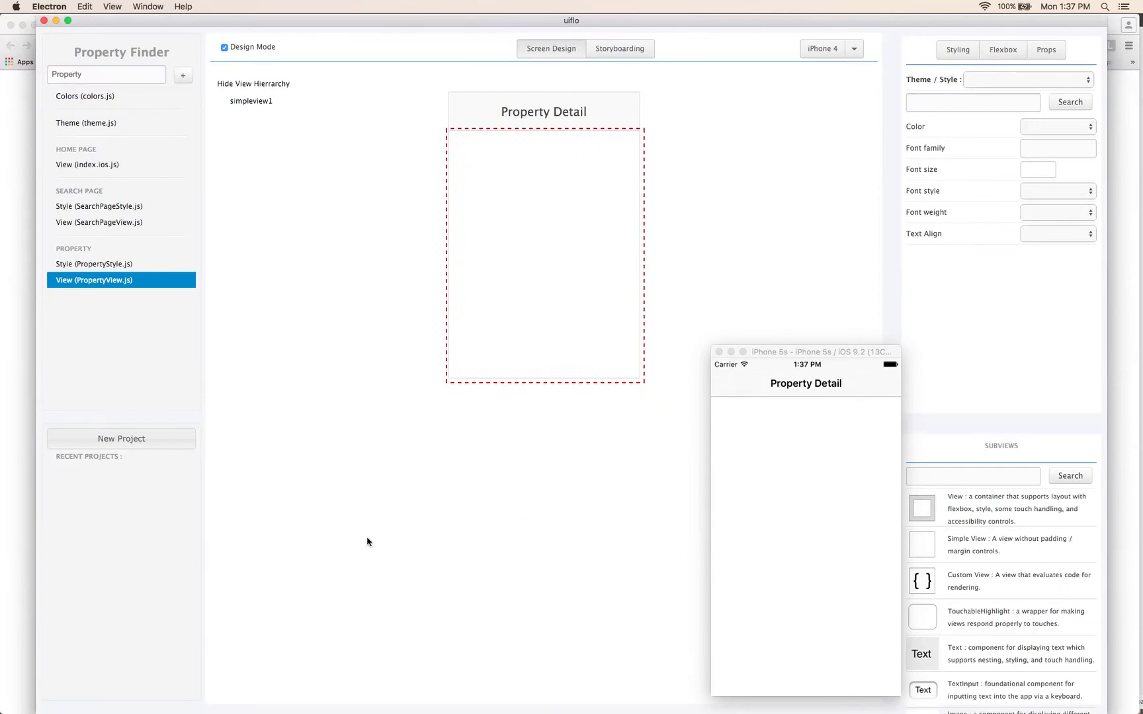
pyautogui.moveTo(933, 664); pyautogui.dragTo(774, 601)
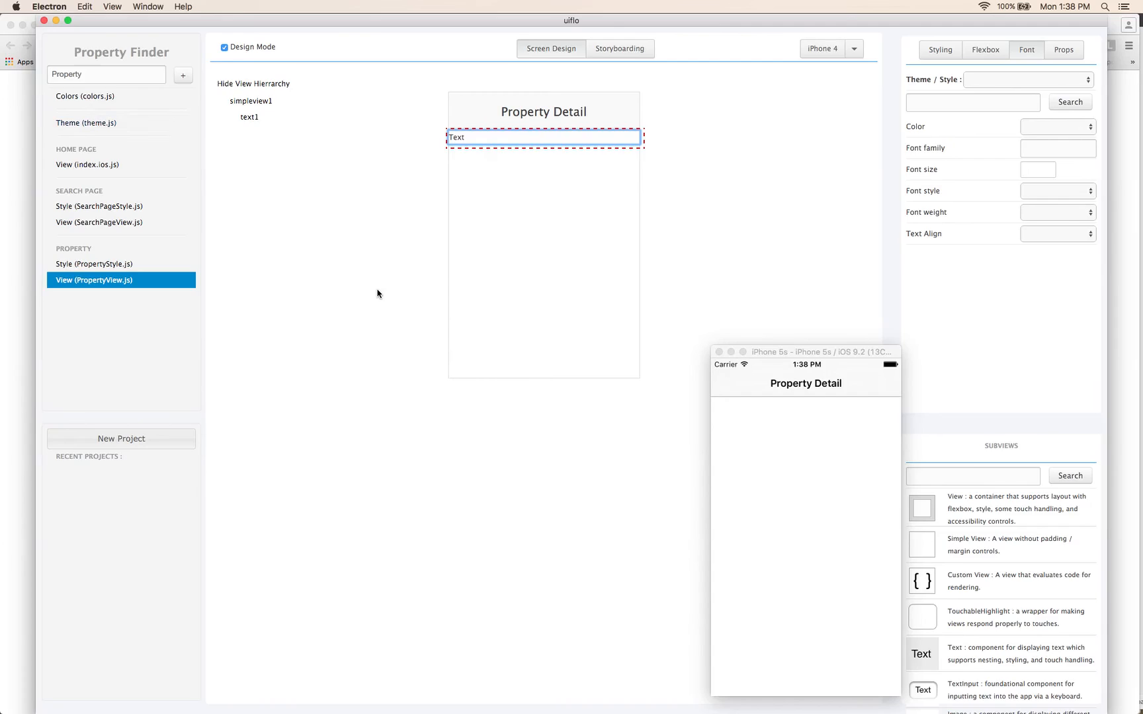
pyautogui.press('super+Tab')
pyautogui.press('super+Tab')
pyautogui.click(992, 80)
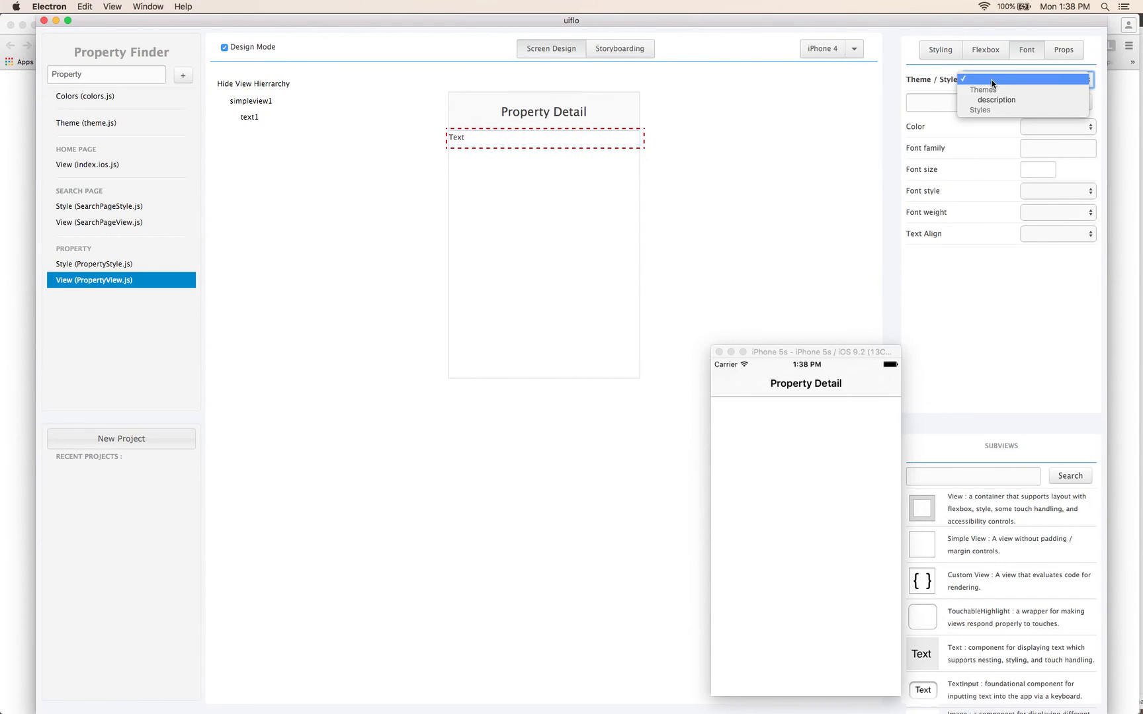
pyautogui.click(996, 99)
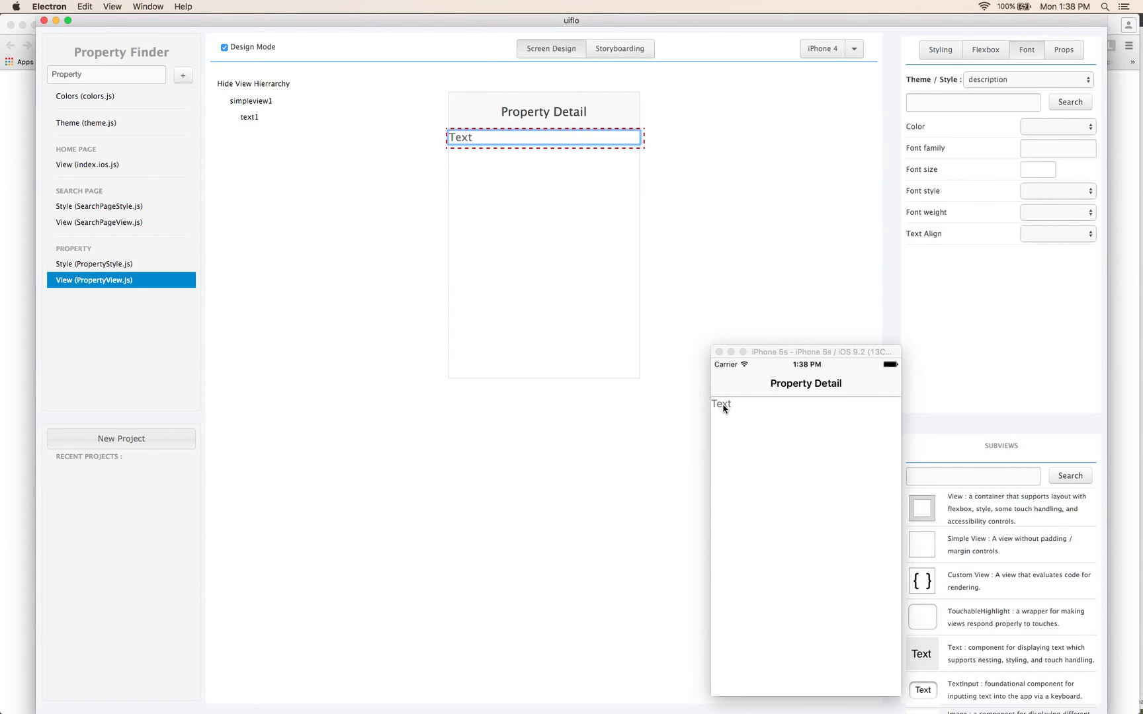
# - Check the detail mockup in the Chrome tutorial and set text1's content in uiflo to "3 bed flat, 2 bathrooms"
pyautogui.press('super+Tab')
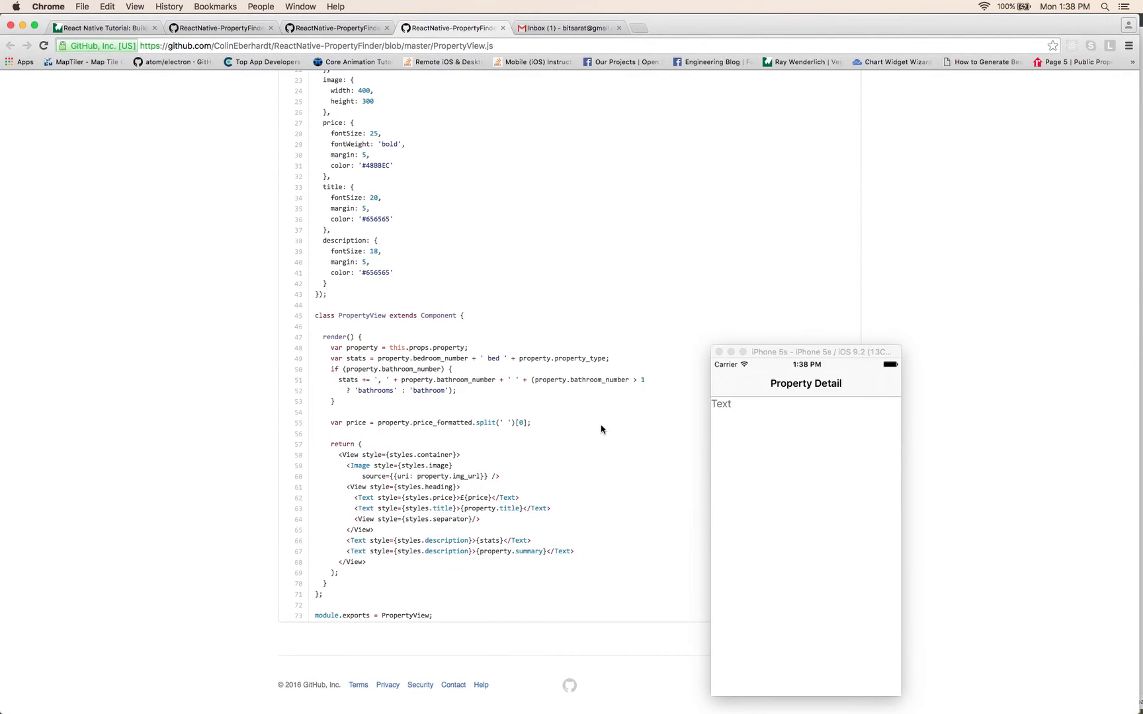
pyautogui.click(129, 28)
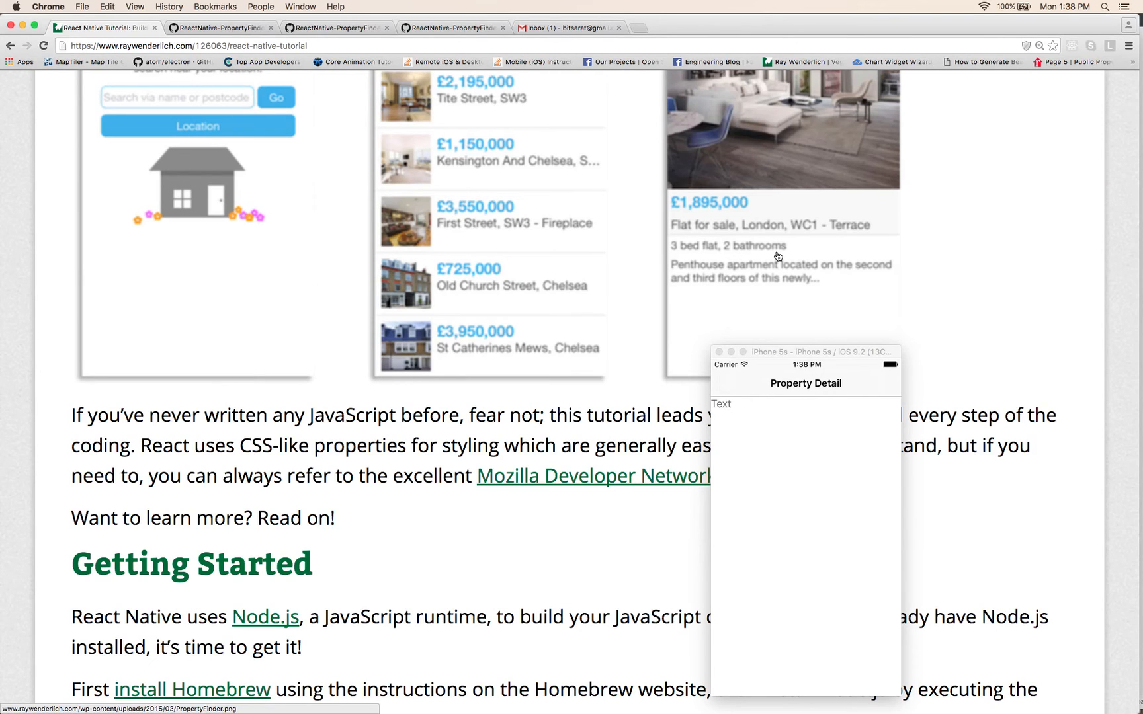
pyautogui.press('super+Tab')
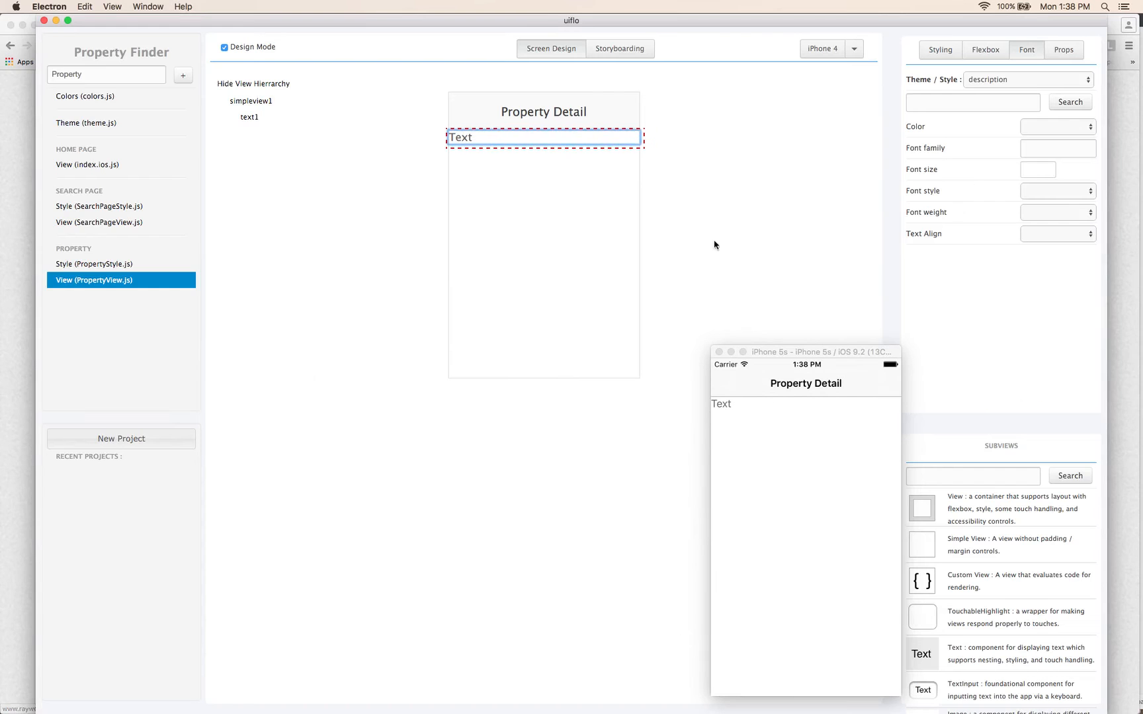
pyautogui.doubleClick(467, 142)
pyautogui.write('3 bed')
pyautogui.write(' flat')
pyautogui.write(', 2 bathrooms')
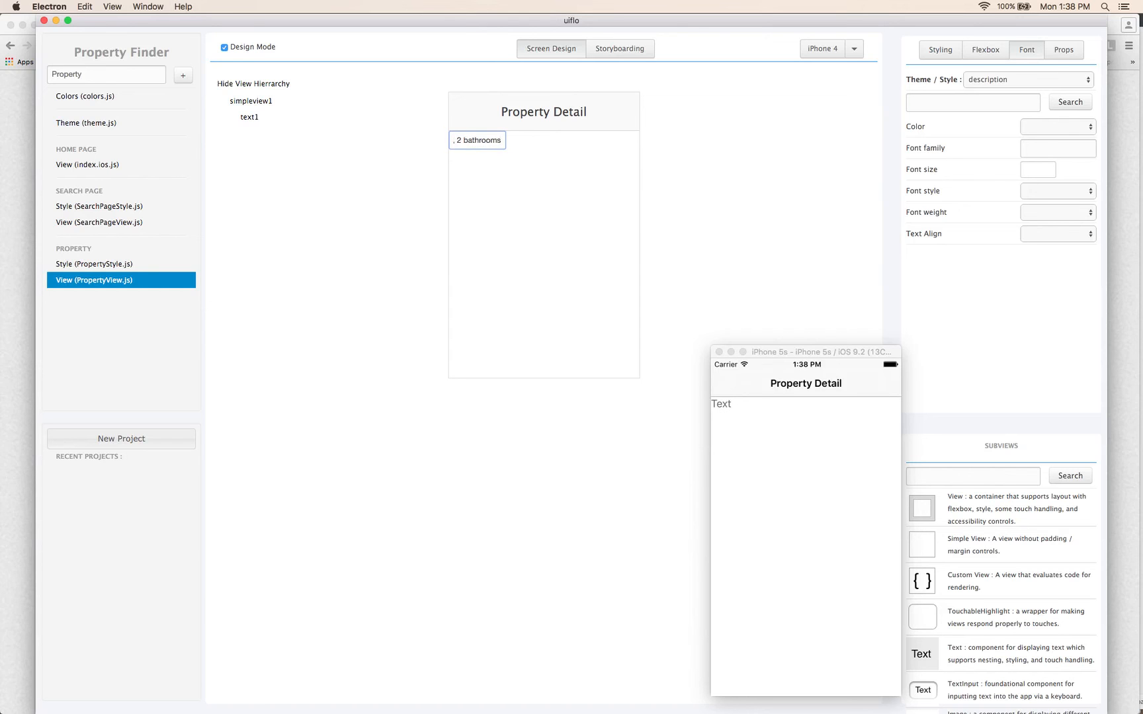
pyautogui.press('Return')
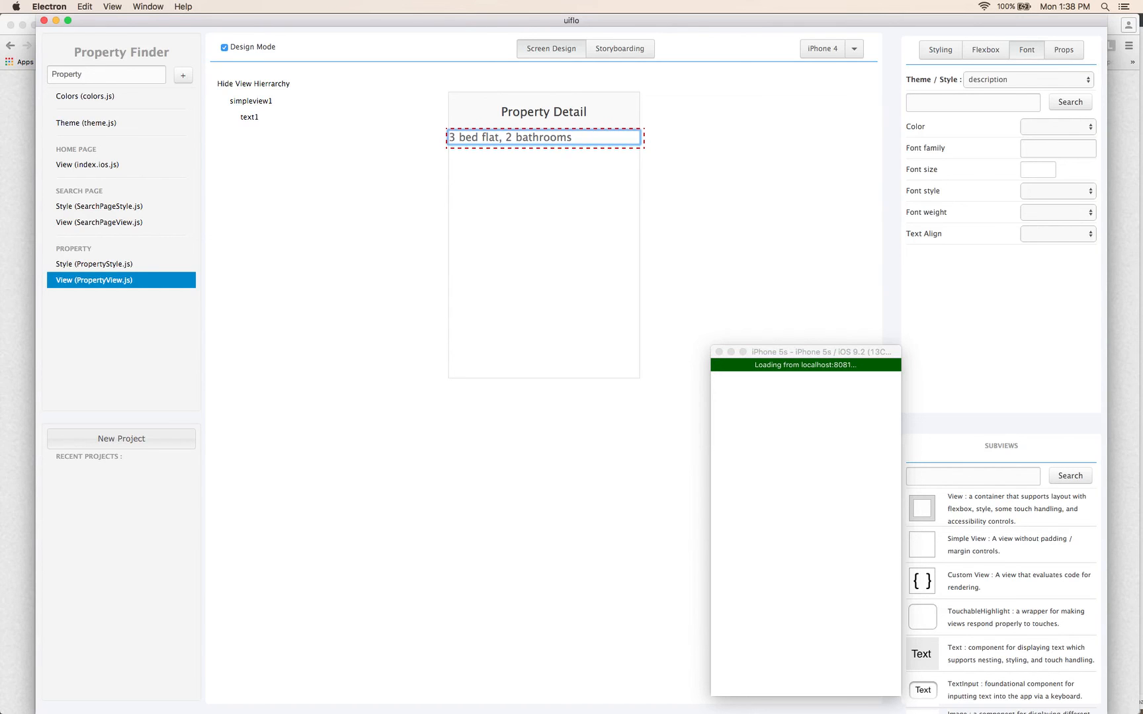
# - Look up the description style's margin in PropertyView.js in Chrome and set text1's margin to 5 in uiflo
pyautogui.press('super+Tab')
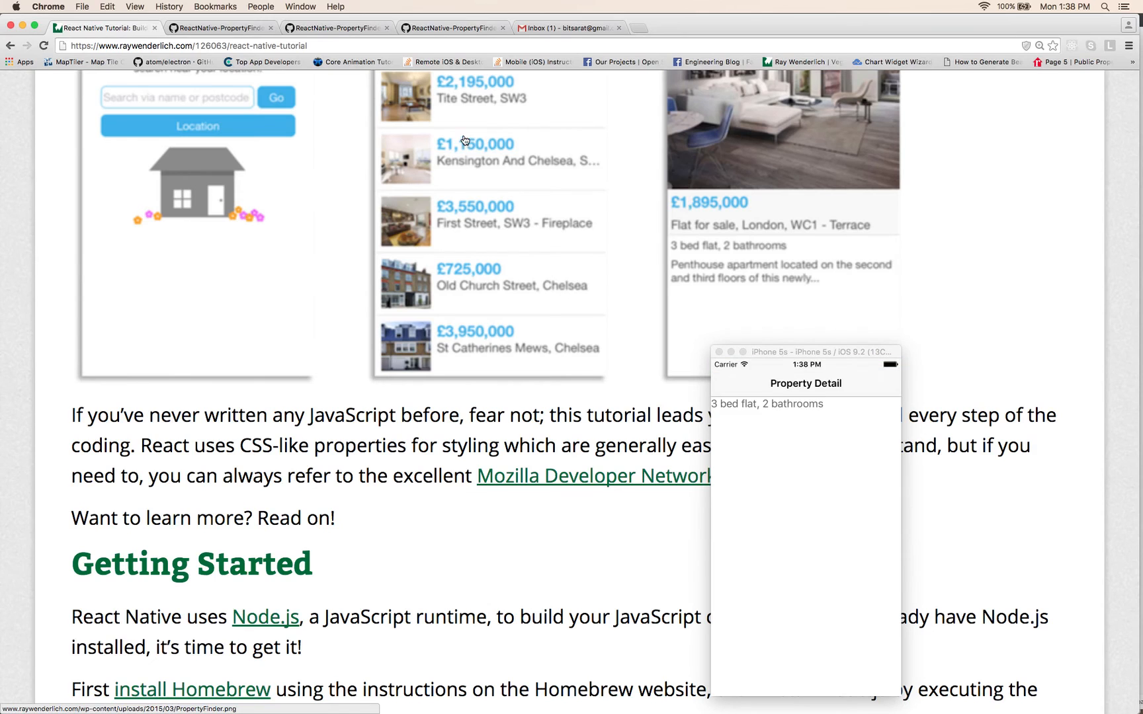
pyautogui.click(455, 30)
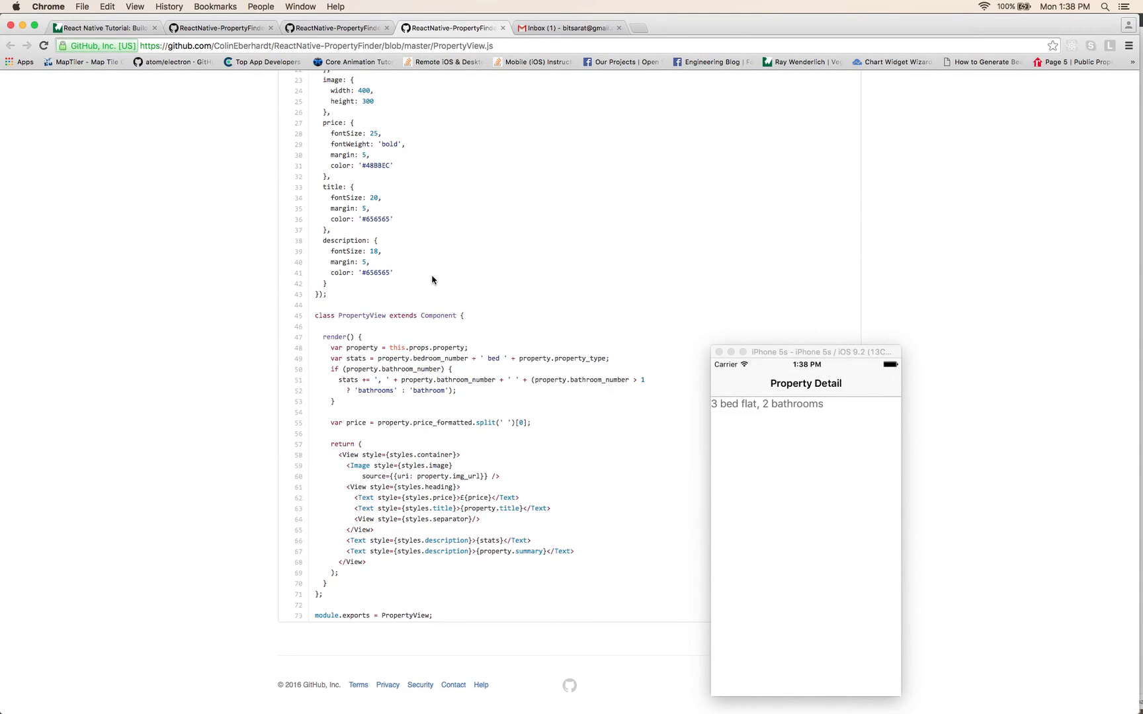
pyautogui.scroll(6, 432, 280)
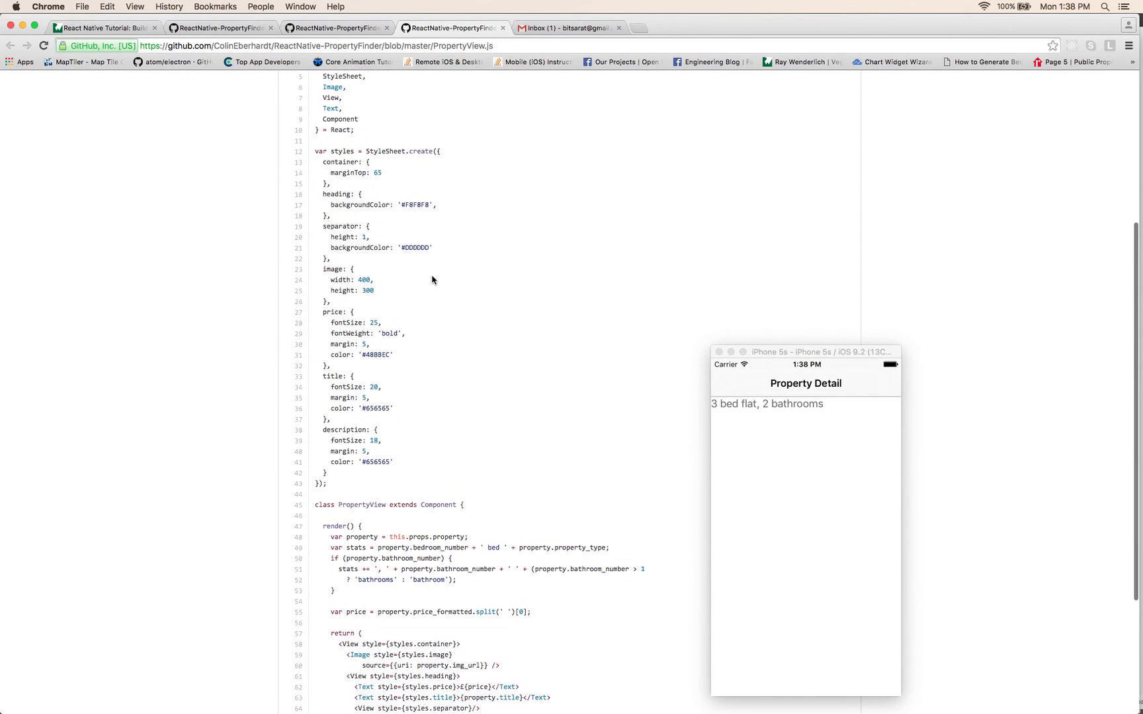
pyautogui.moveTo(331, 452); pyautogui.dragTo(376, 452)
pyautogui.press('super+Tab')
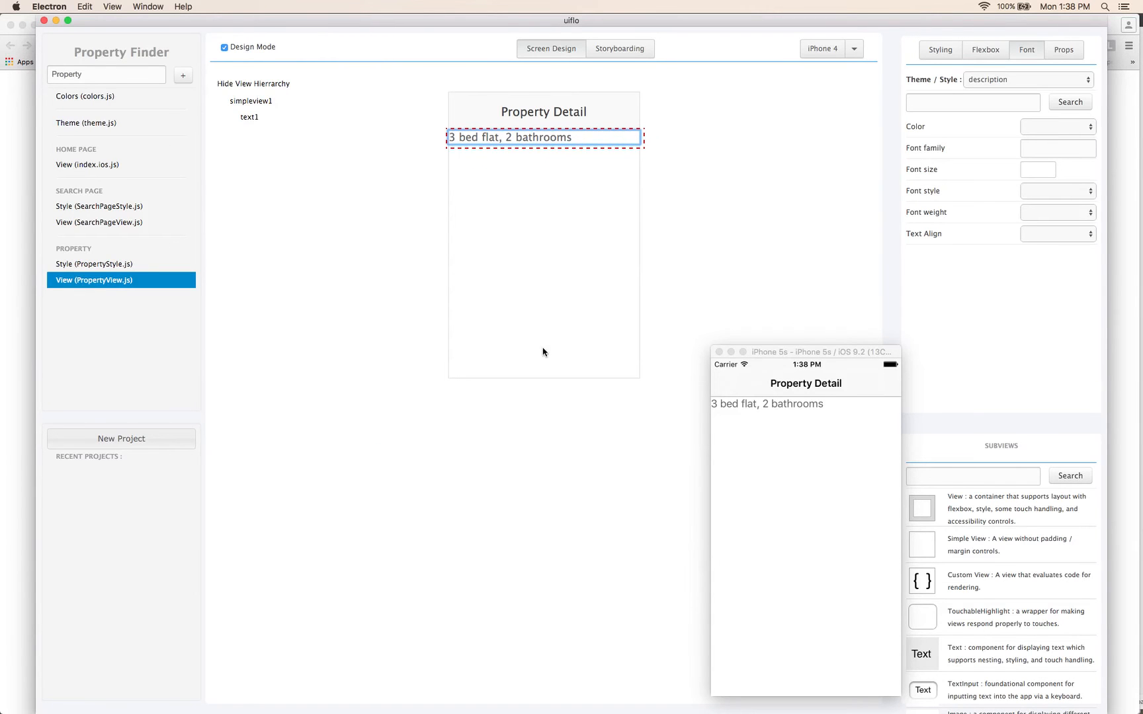
pyautogui.click(933, 102)
pyautogui.write('mar')
pyautogui.click(1029, 126)
pyautogui.press('Return')
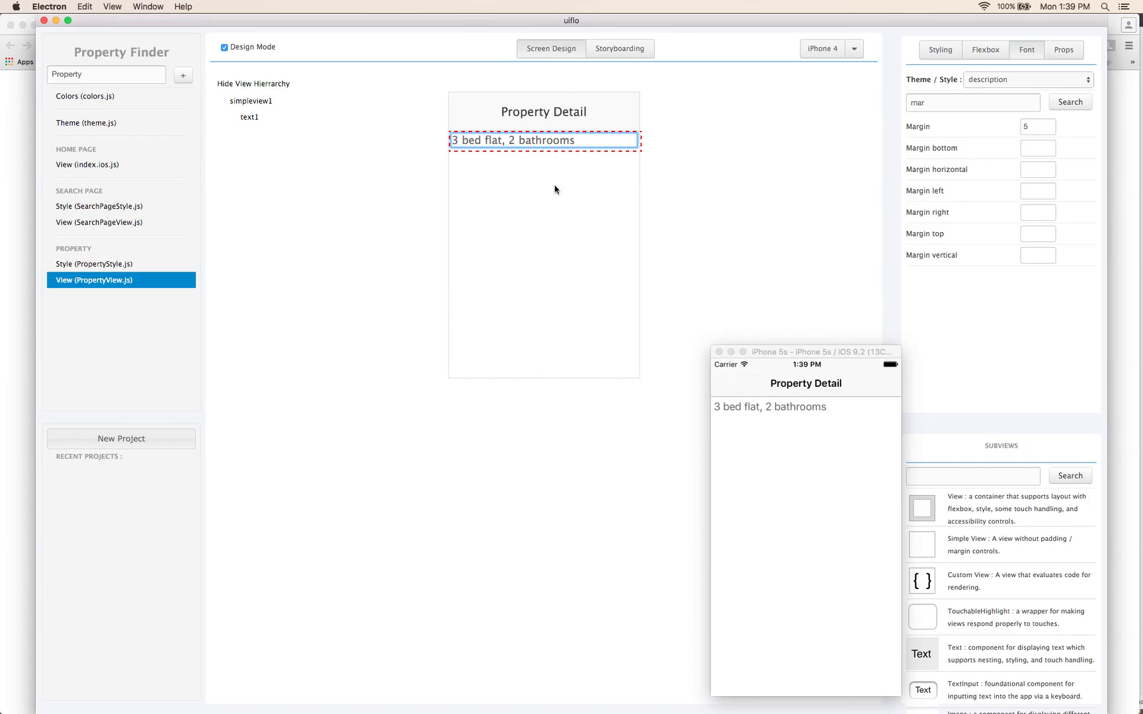
# - Consult the tutorial's detail mockup in Chrome, and in uiflo name the new style in PropertyStyle.js propertyDescription
pyautogui.press('super+Tab')
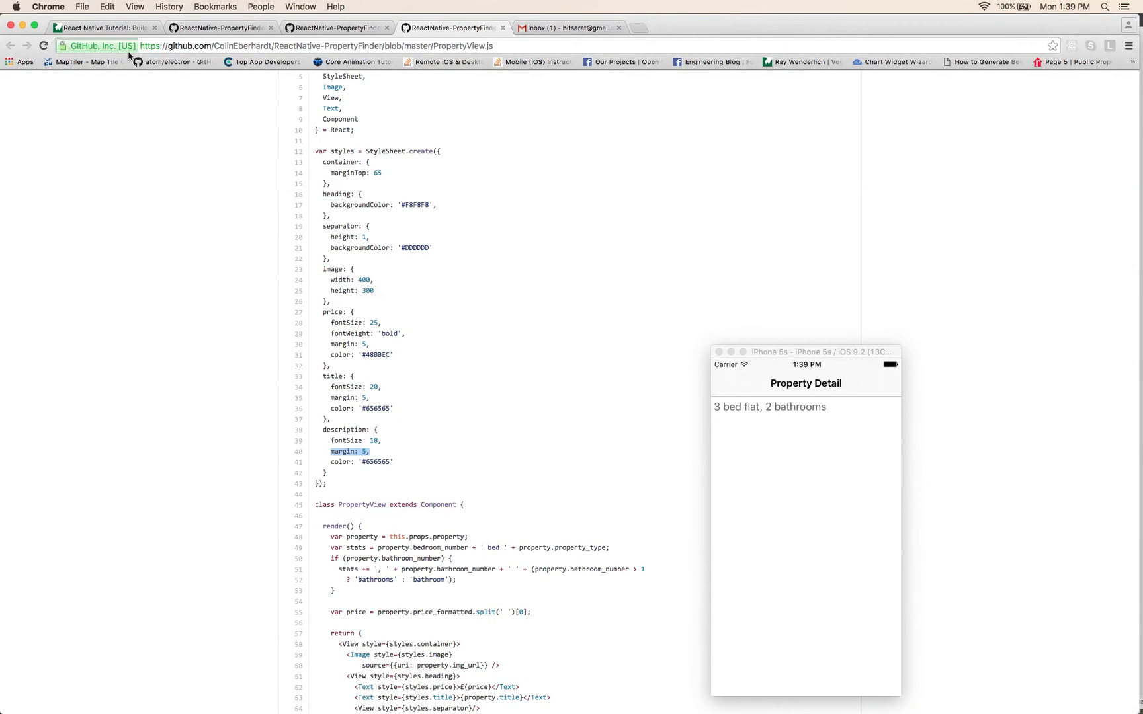
pyautogui.click(106, 30)
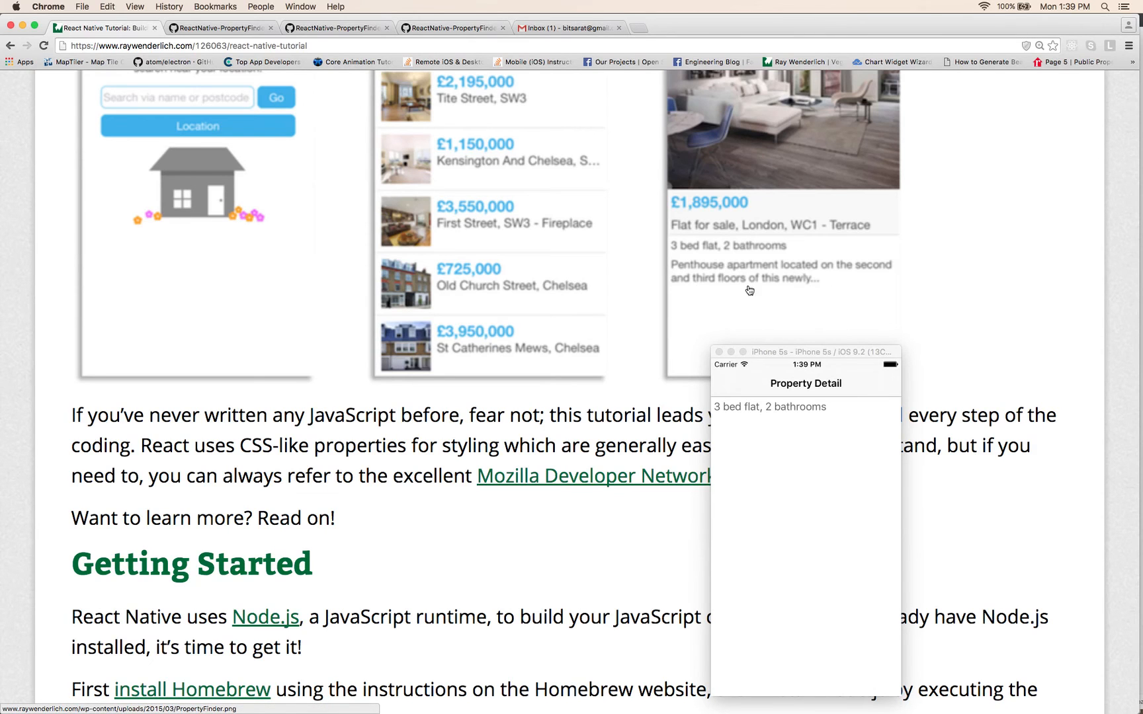
pyautogui.press('super+Tab')
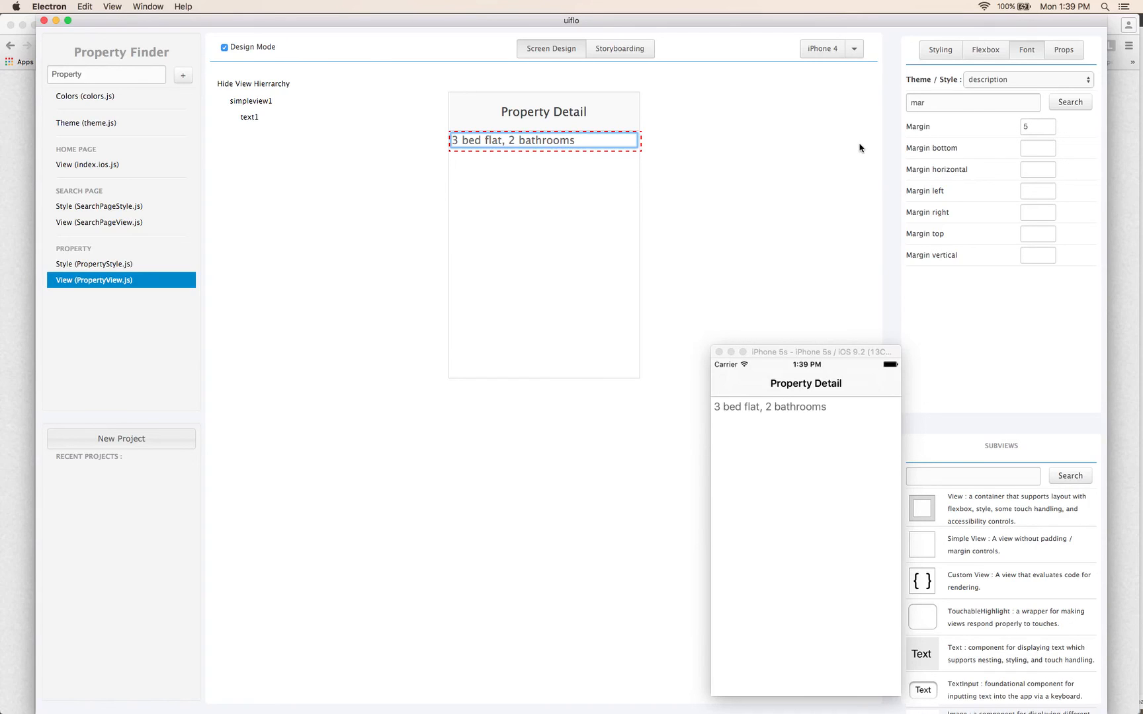
pyautogui.click(94, 264)
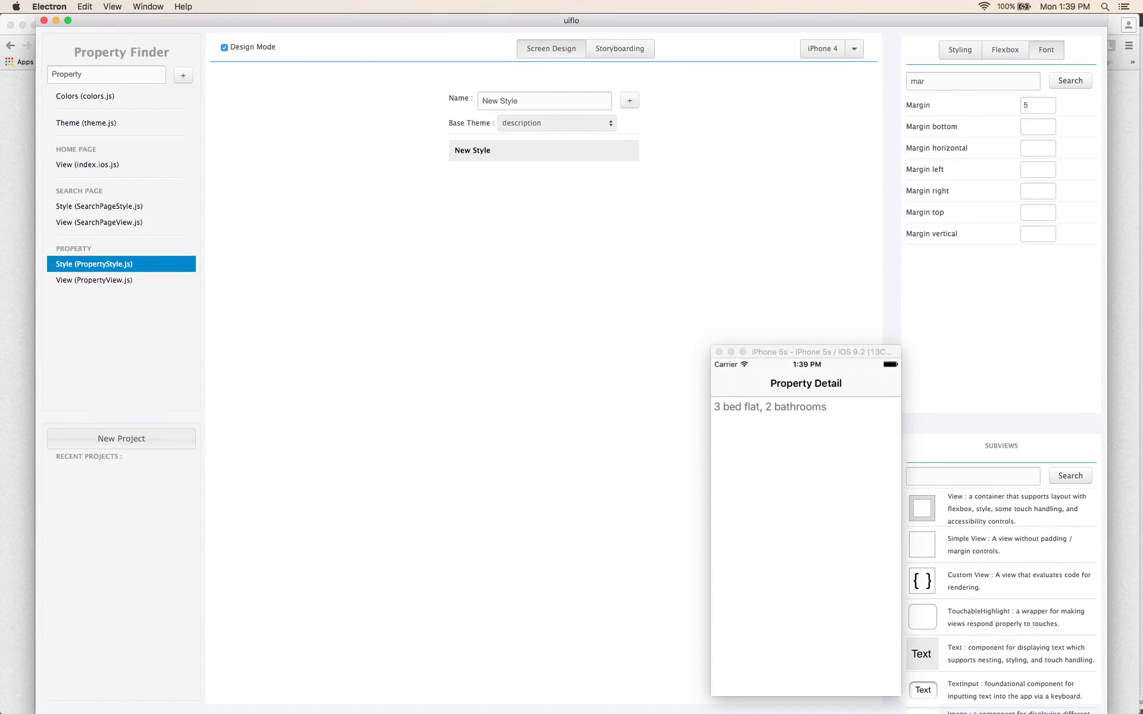
pyautogui.tripleClick(516, 104)
pyautogui.write('propertyDescription')
pyautogui.press('Return')
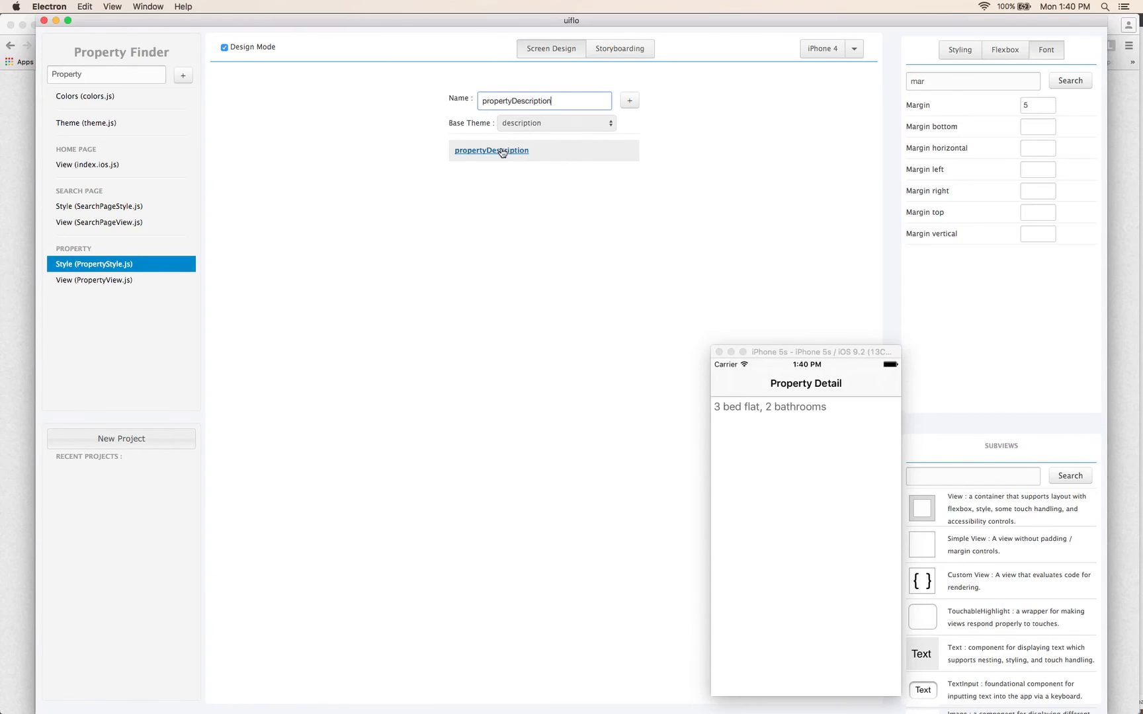
pyautogui.moveTo(503, 153)
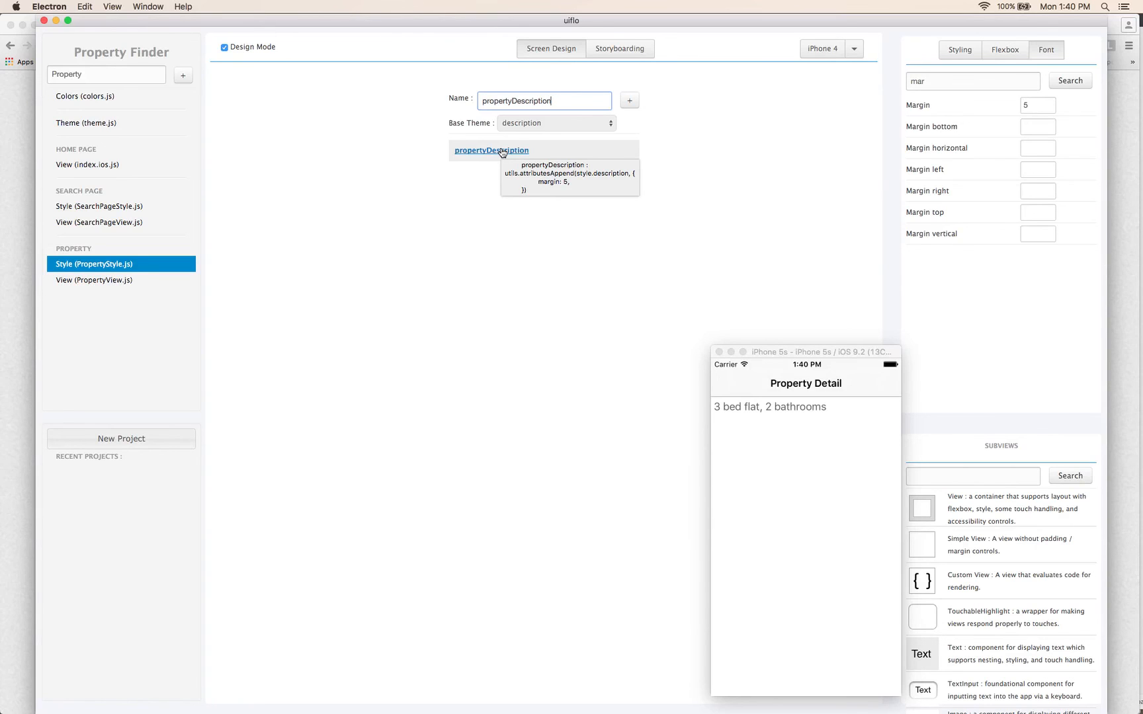
# - Reopen PropertyView.js in uiflo and check which style is assigned to text1
pyautogui.click(132, 281)
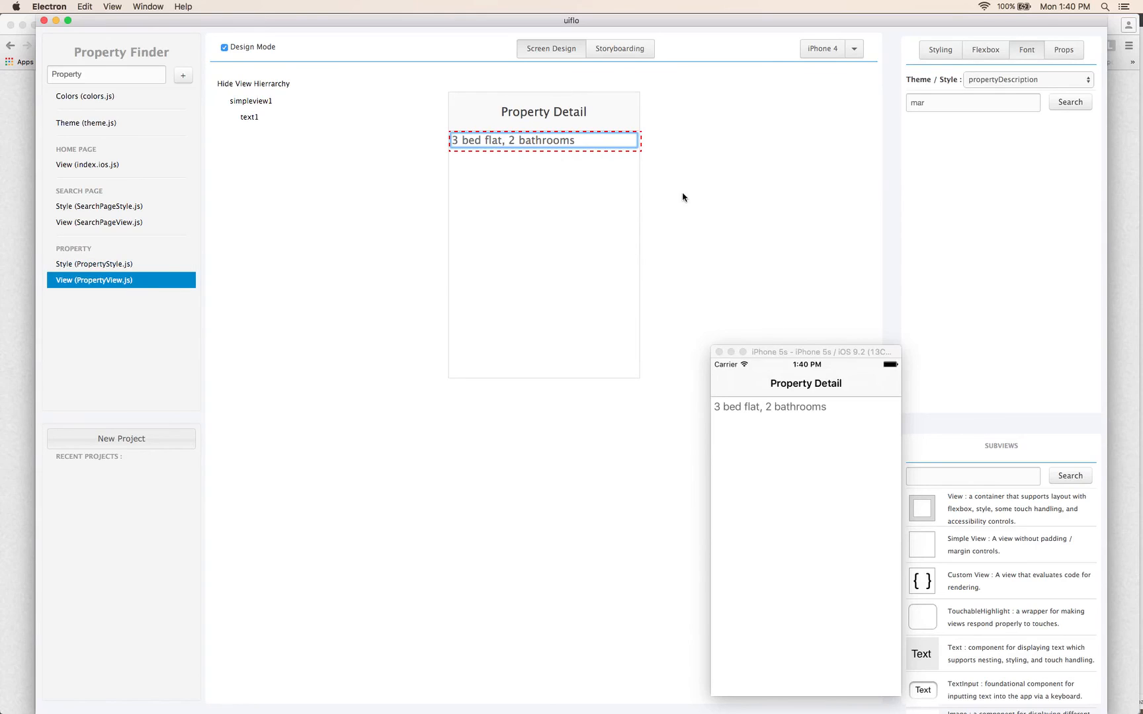
pyautogui.click(992, 79)
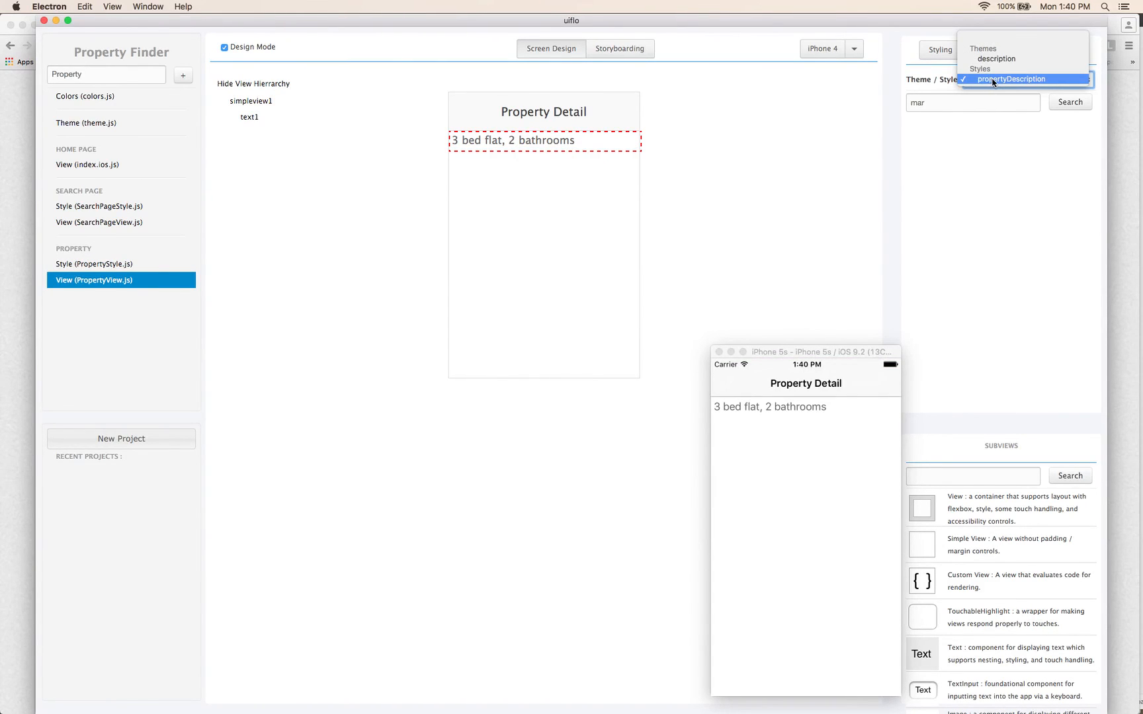
# - Add a second Text component below text1 in simpleview1 and assign it the propertyDescription style
pyautogui.click(989, 144)
pyautogui.click(550, 210)
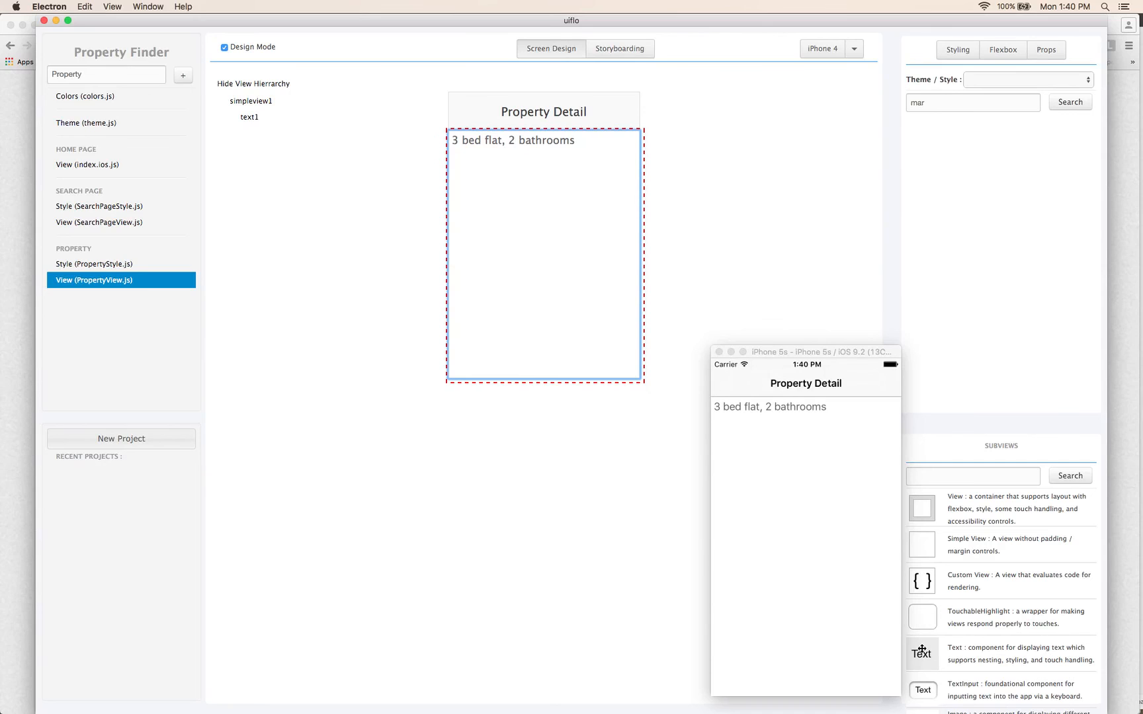
pyautogui.moveTo(921, 651); pyautogui.dragTo(759, 611)
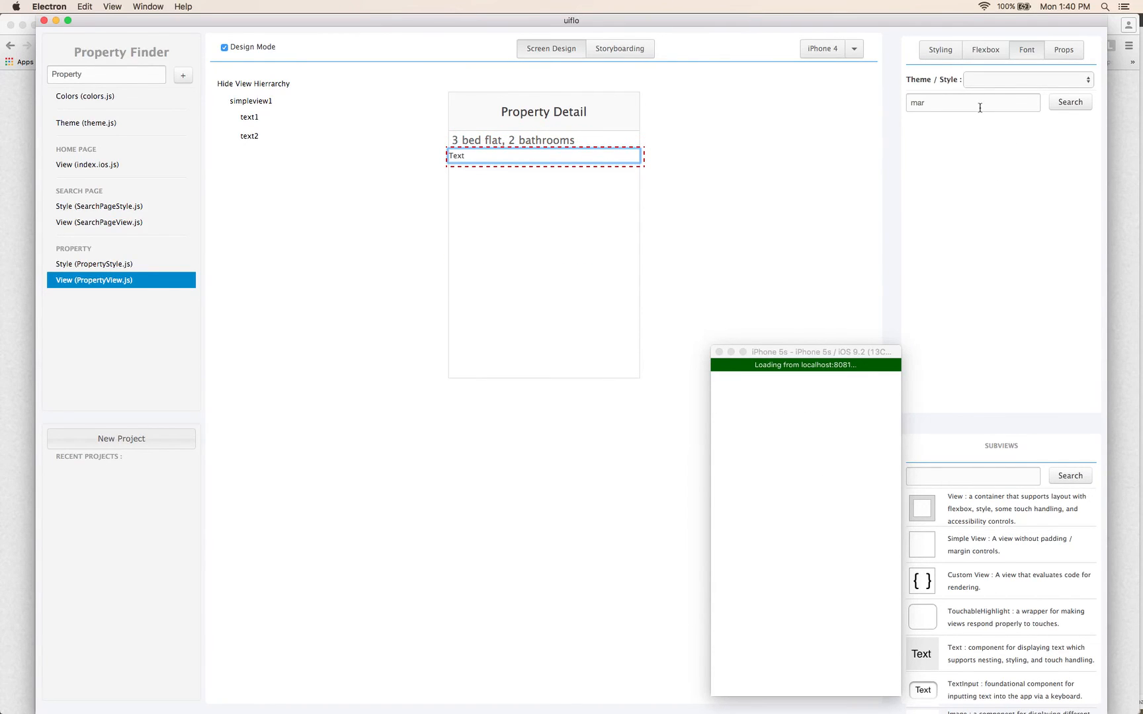
pyautogui.click(987, 81)
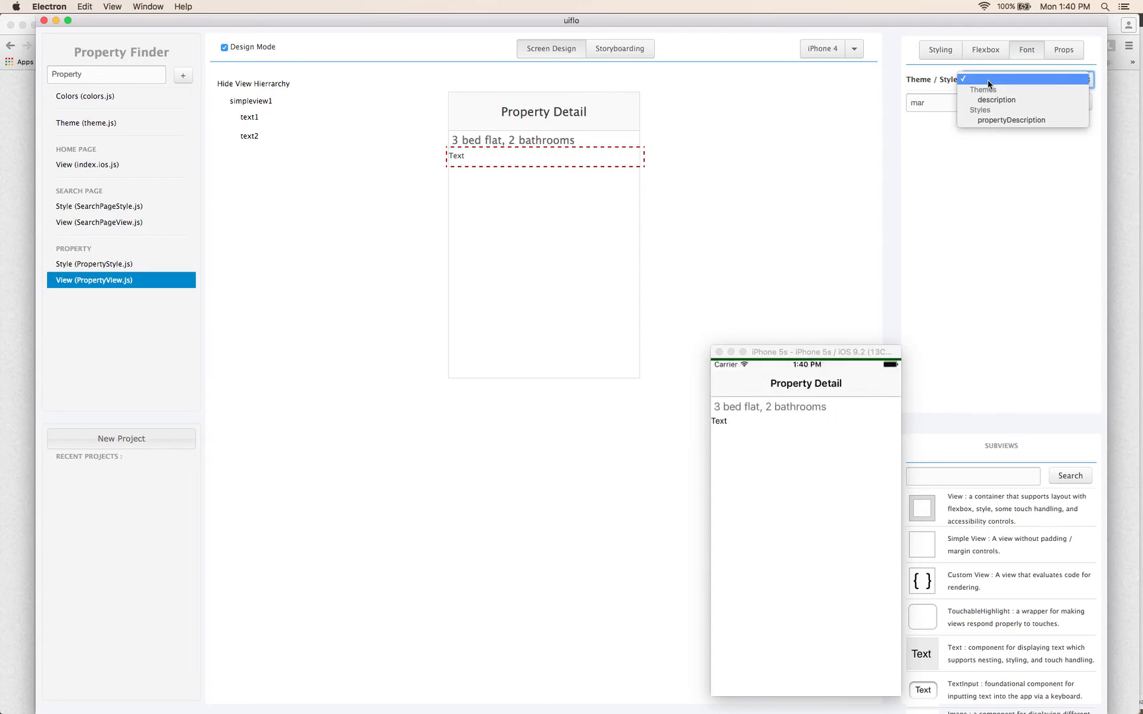
pyautogui.click(992, 121)
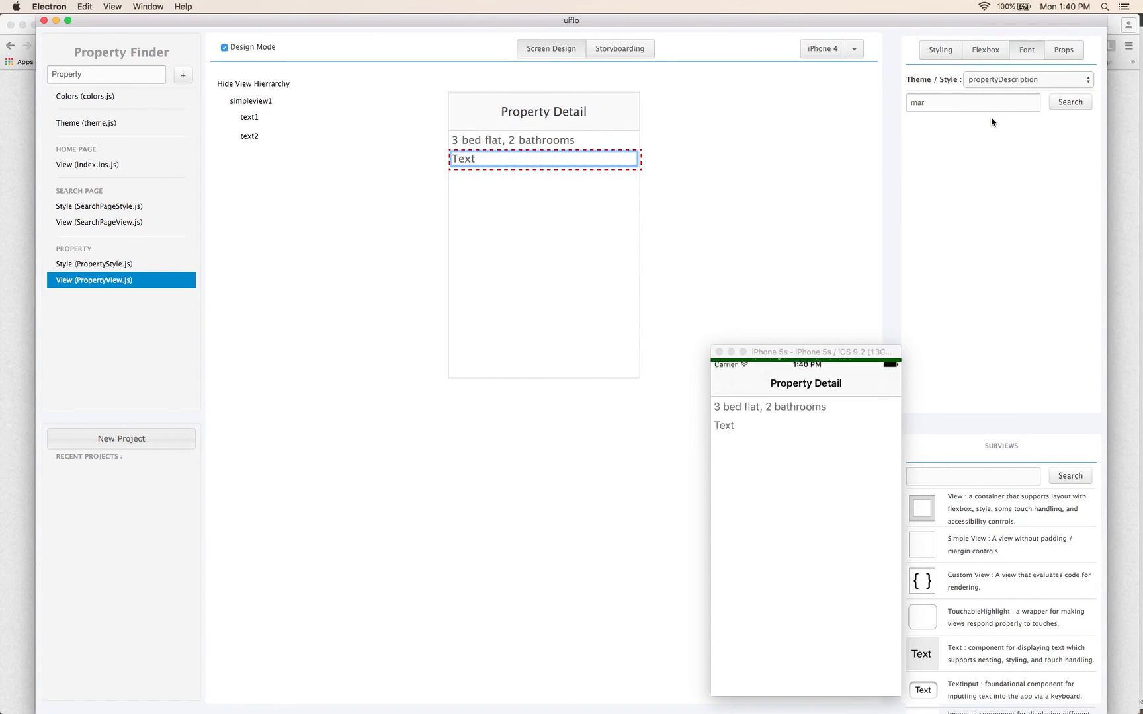
# - Consult the tutorial's detail mockup in Chrome and set text2's content in uiflo to "Penthouse apartment located on the second and third floors"
pyautogui.press('super+Tab')
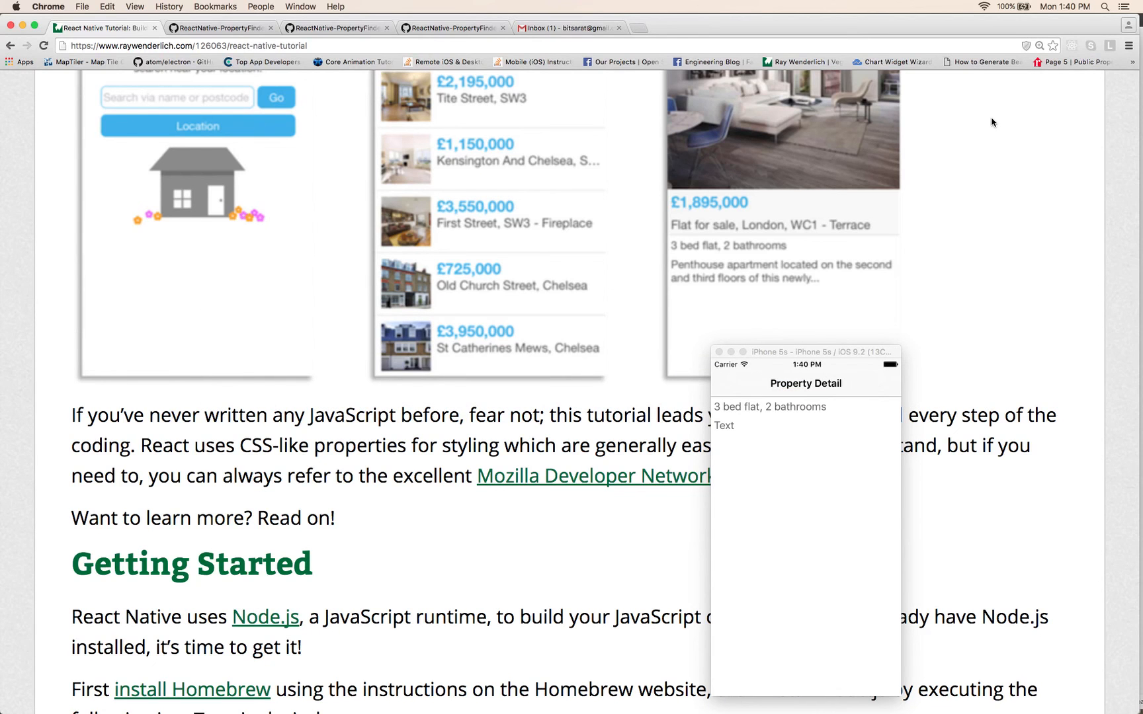
pyautogui.press('super+Tab')
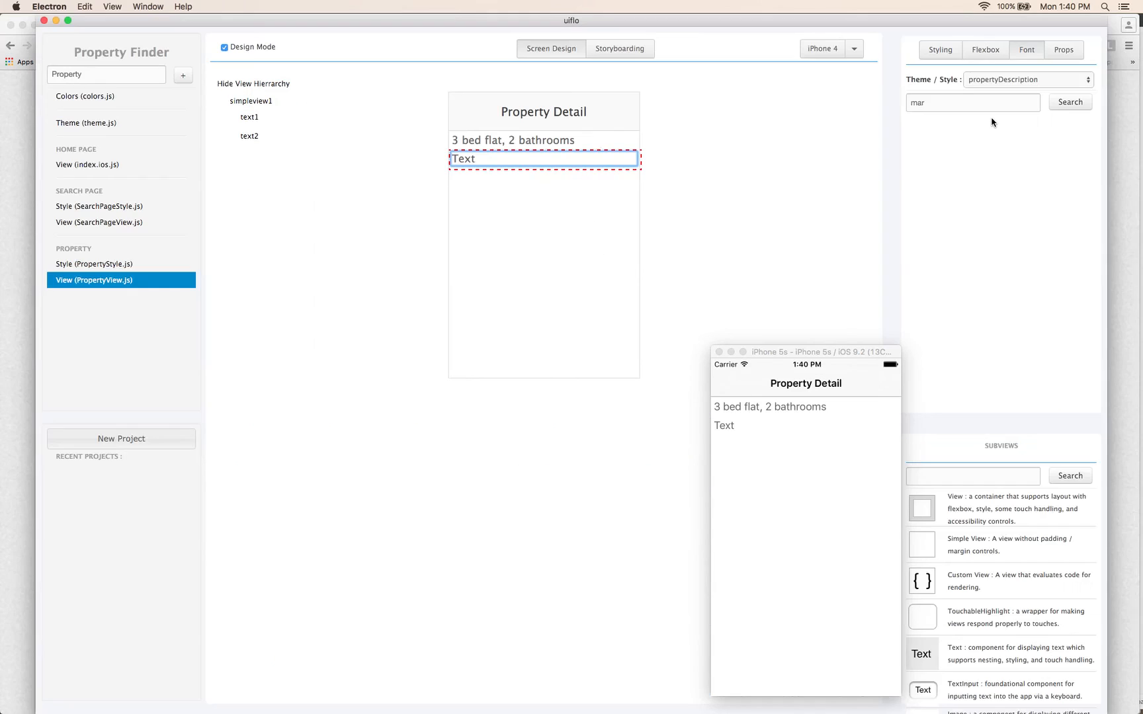
pyautogui.doubleClick(464, 163)
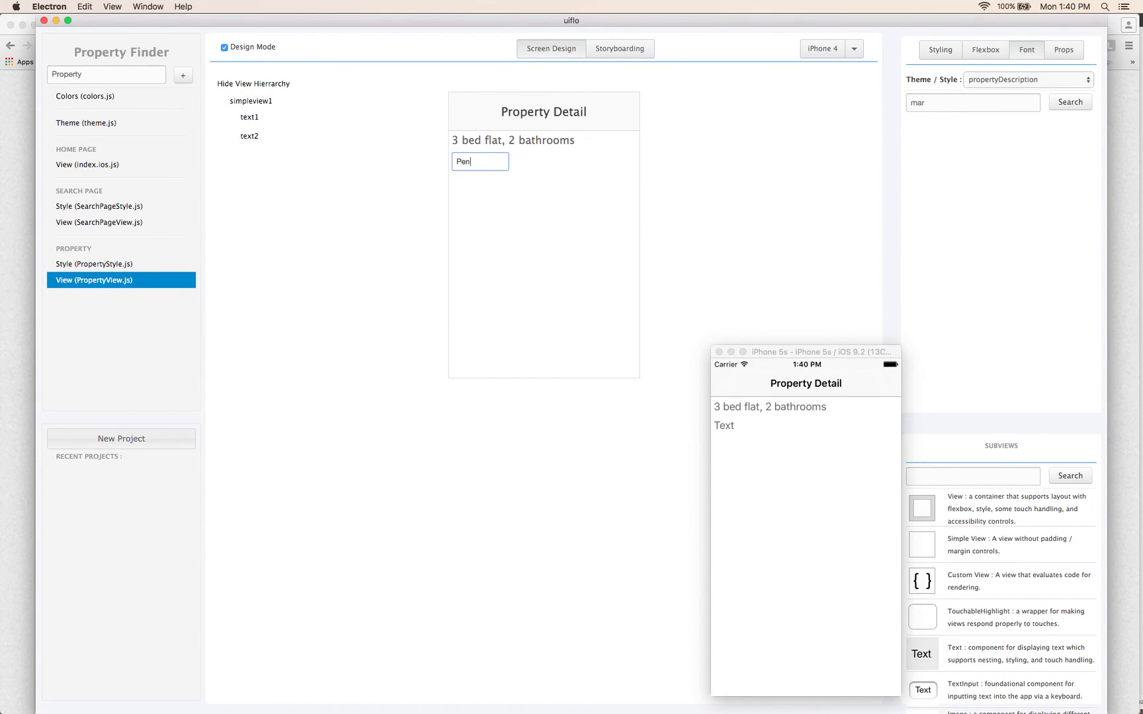
pyautogui.write('Penthouse apartm')
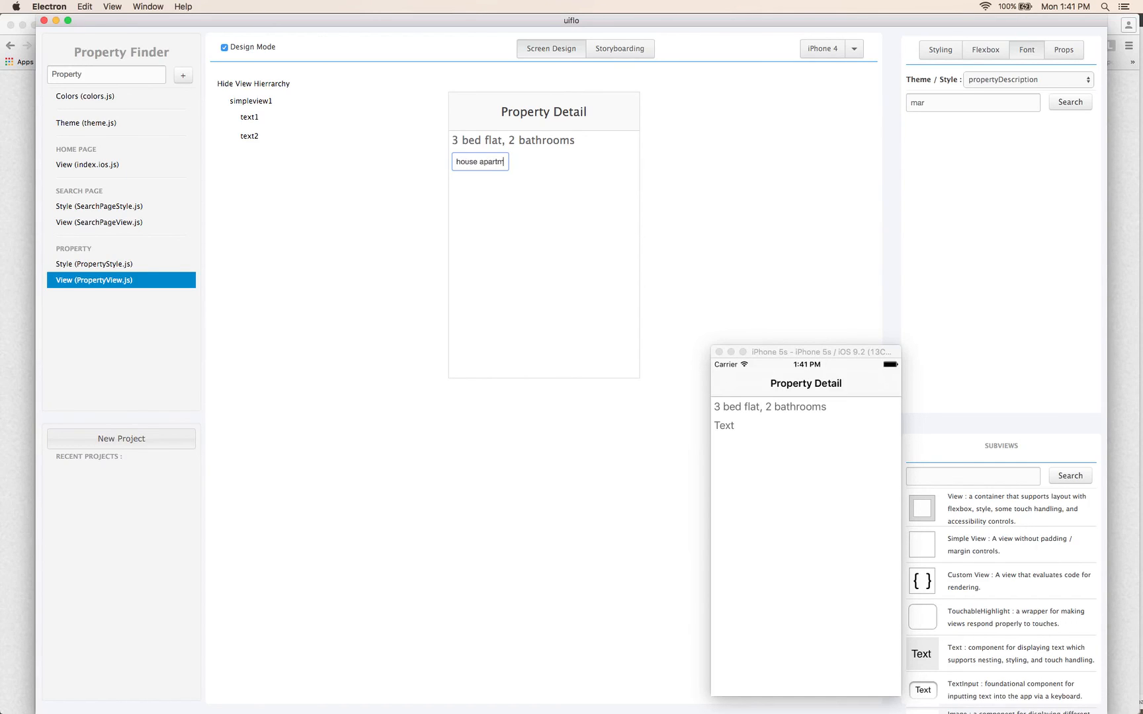
pyautogui.write('ent located on the')
pyautogui.write(' second')
pyautogui.write(' and third')
pyautogui.write(' floors')
pyautogui.press('Return')
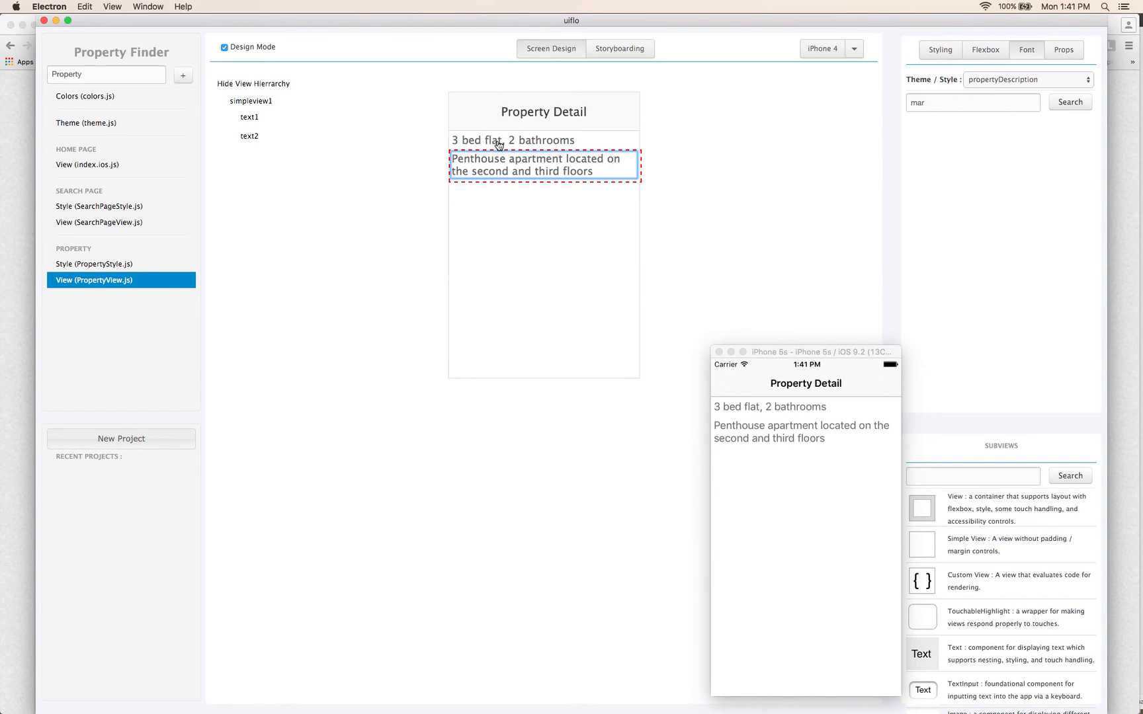
# - Inspect the computed styling of the detail page's texts, and review colors.js, theme.js, SearchPageStyle.js and PropertyStyle.js
pyautogui.moveTo(498, 145)
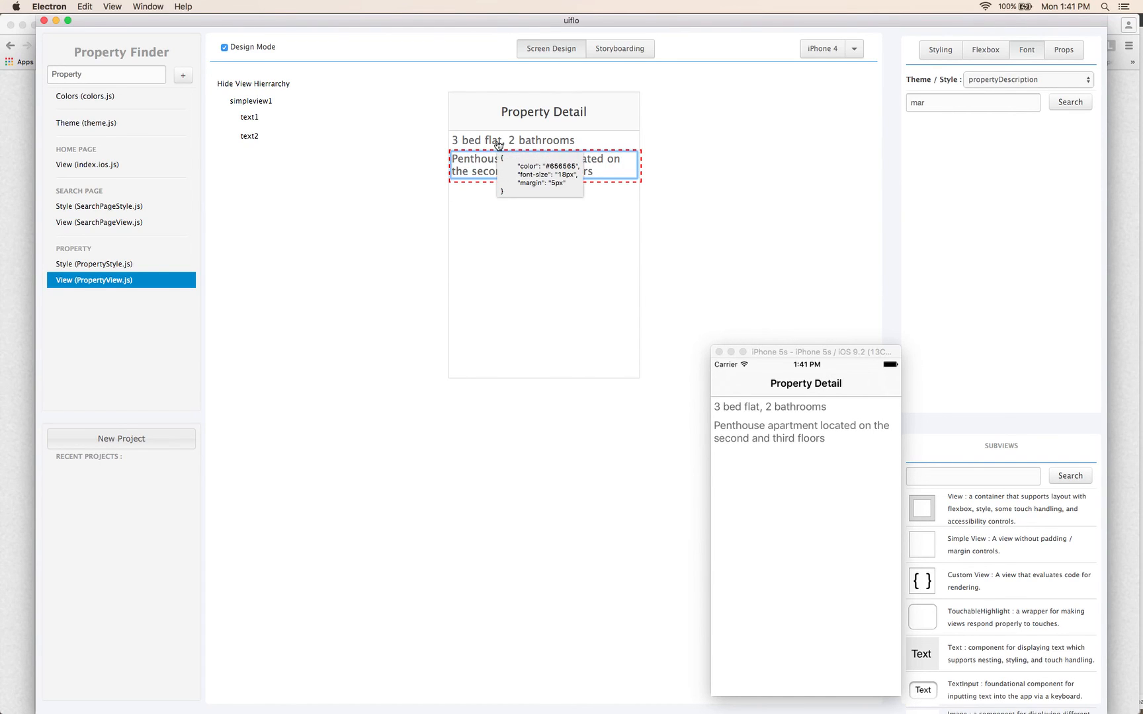
pyautogui.moveTo(482, 169)
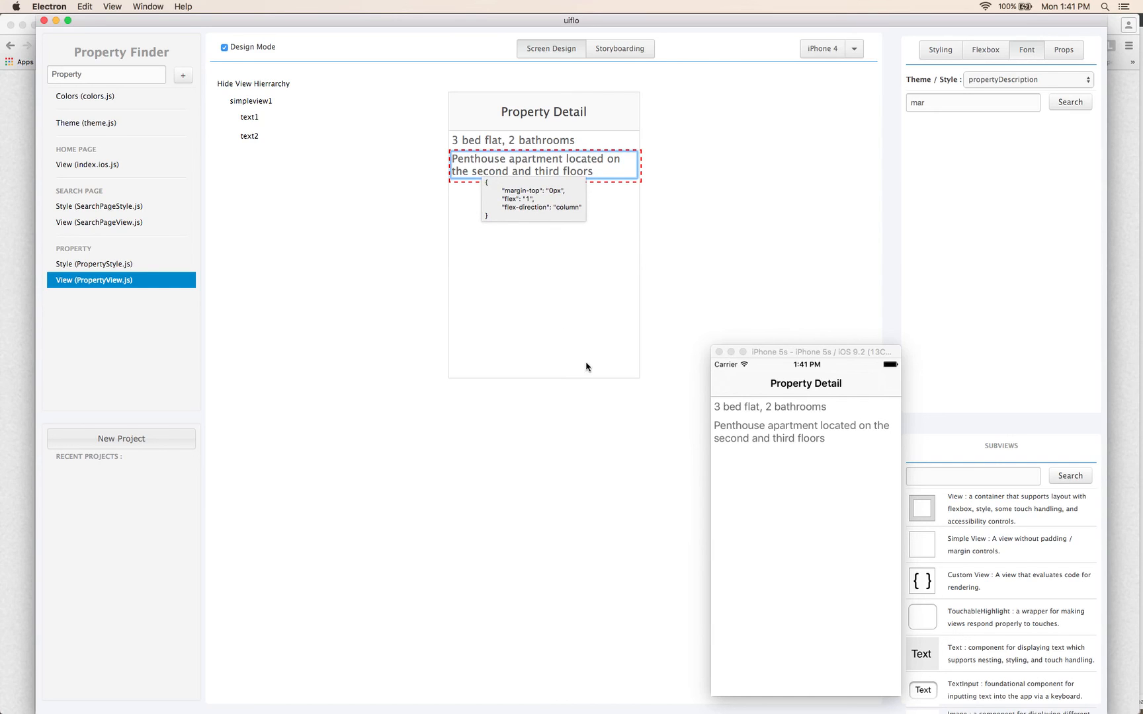
pyautogui.click(86, 100)
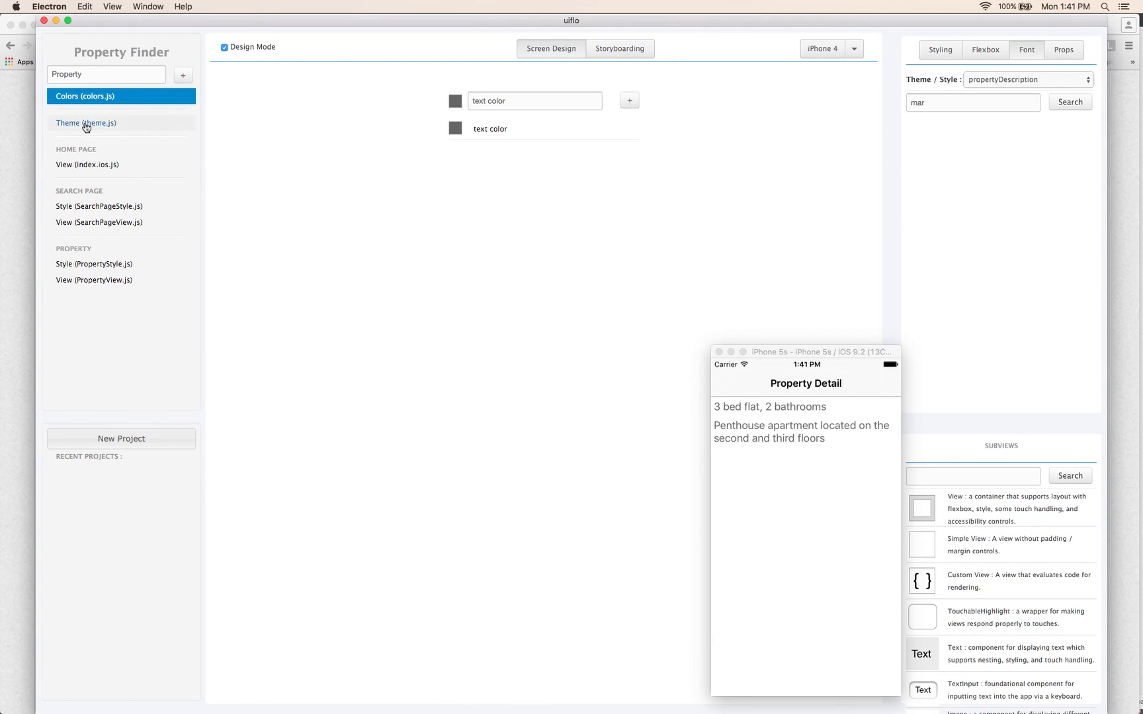
pyautogui.click(86, 124)
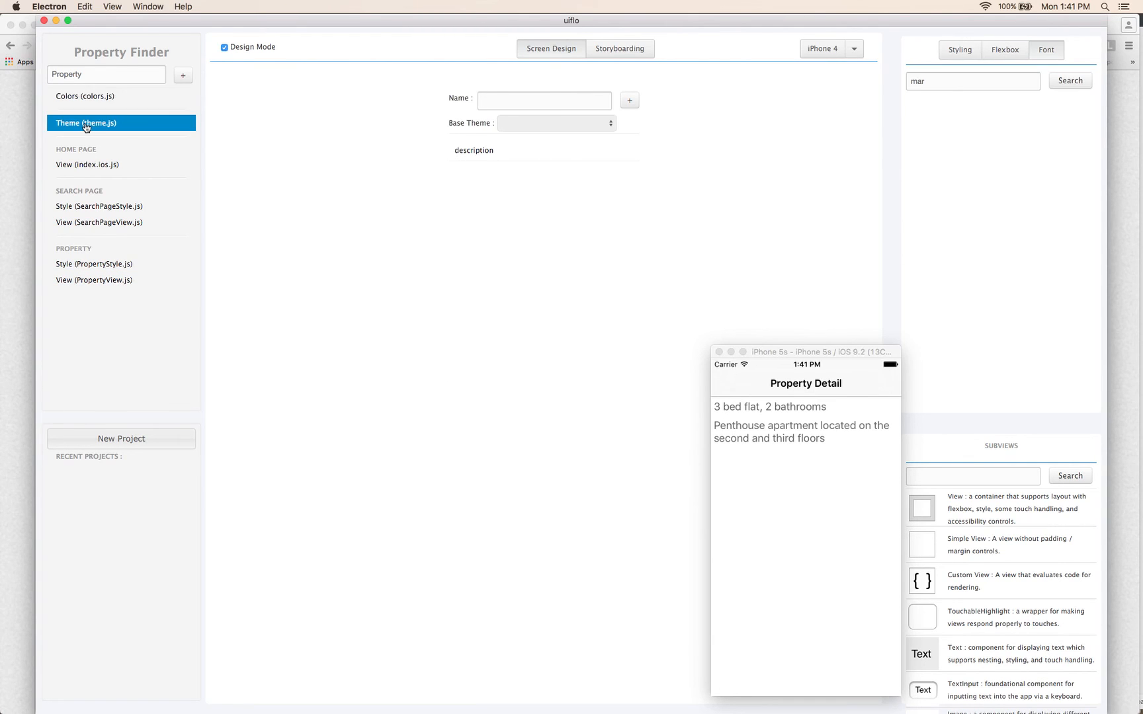
pyautogui.click(100, 209)
pyautogui.click(100, 264)
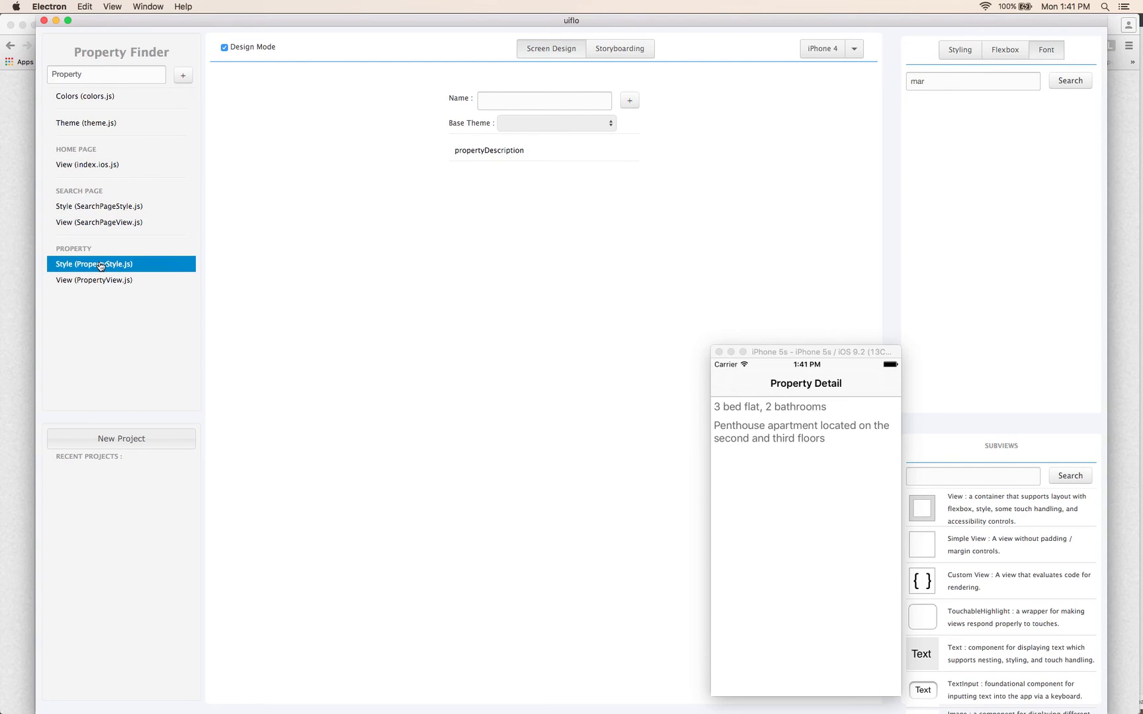
# - Copy the button's border color from SearchPage.js in Chrome, set text color in uiflo's colors.js to #48bbec, and check SearchPageView.js
pyautogui.click(73, 99)
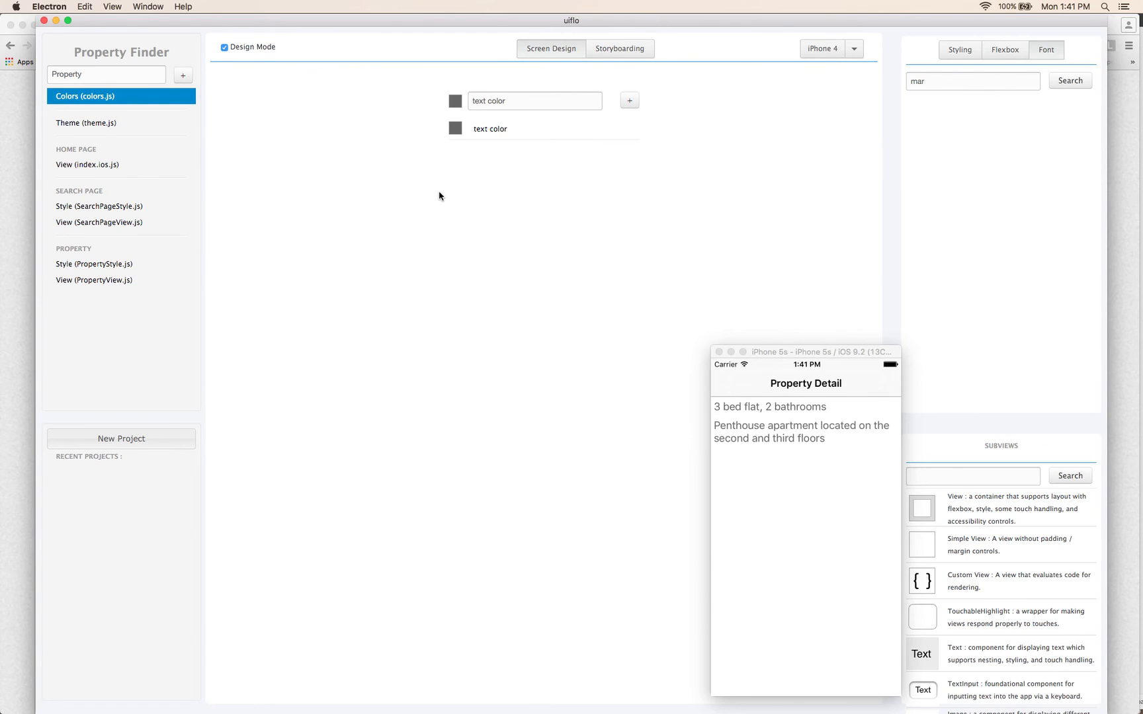
pyautogui.click(455, 130)
pyautogui.doubleClick(483, 235)
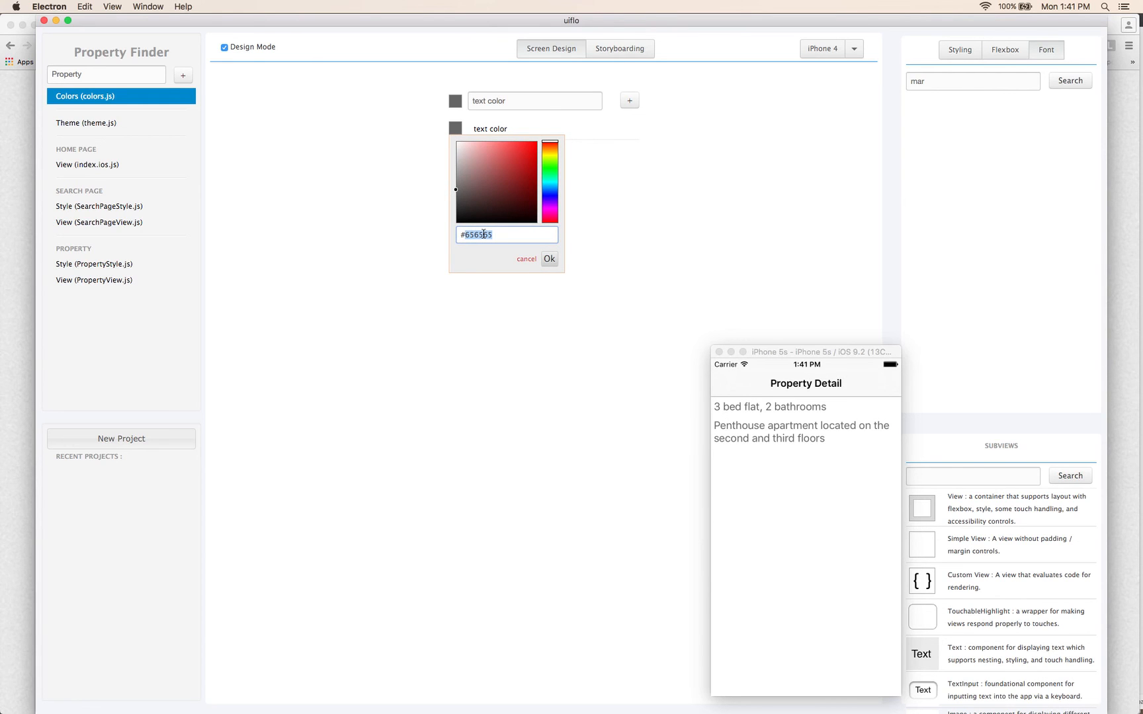
pyautogui.press('super+Tab')
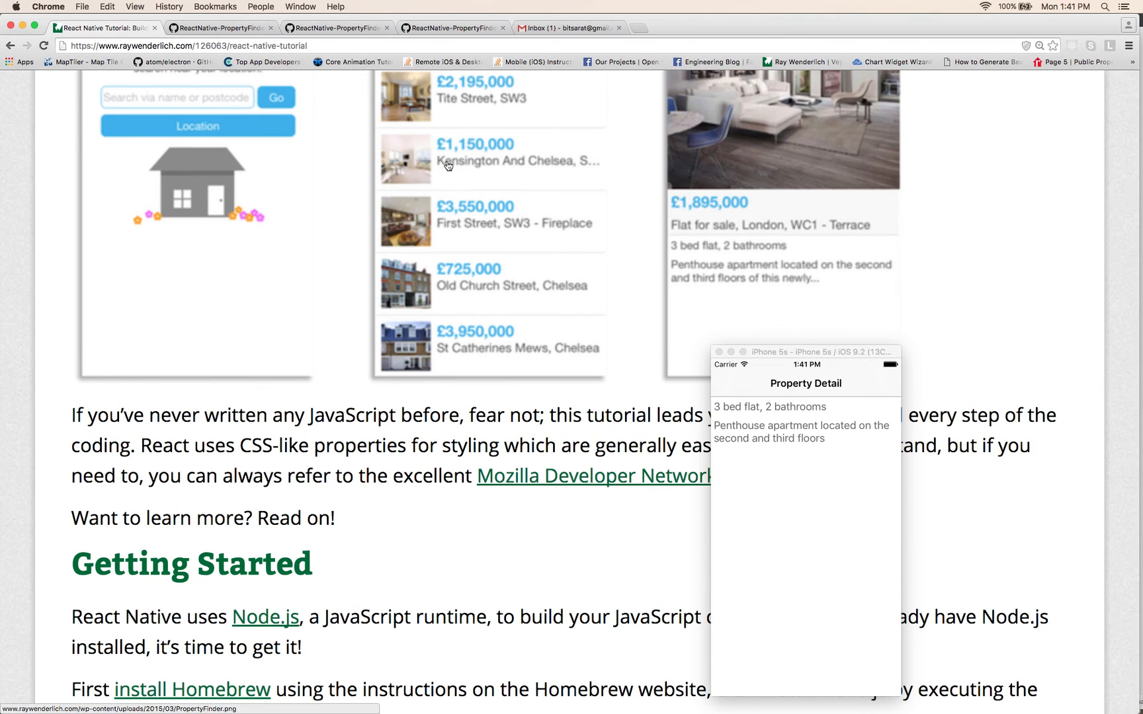
pyautogui.hotkey('ctrl', 'Tab')
pyautogui.scroll(20, 414, 324)
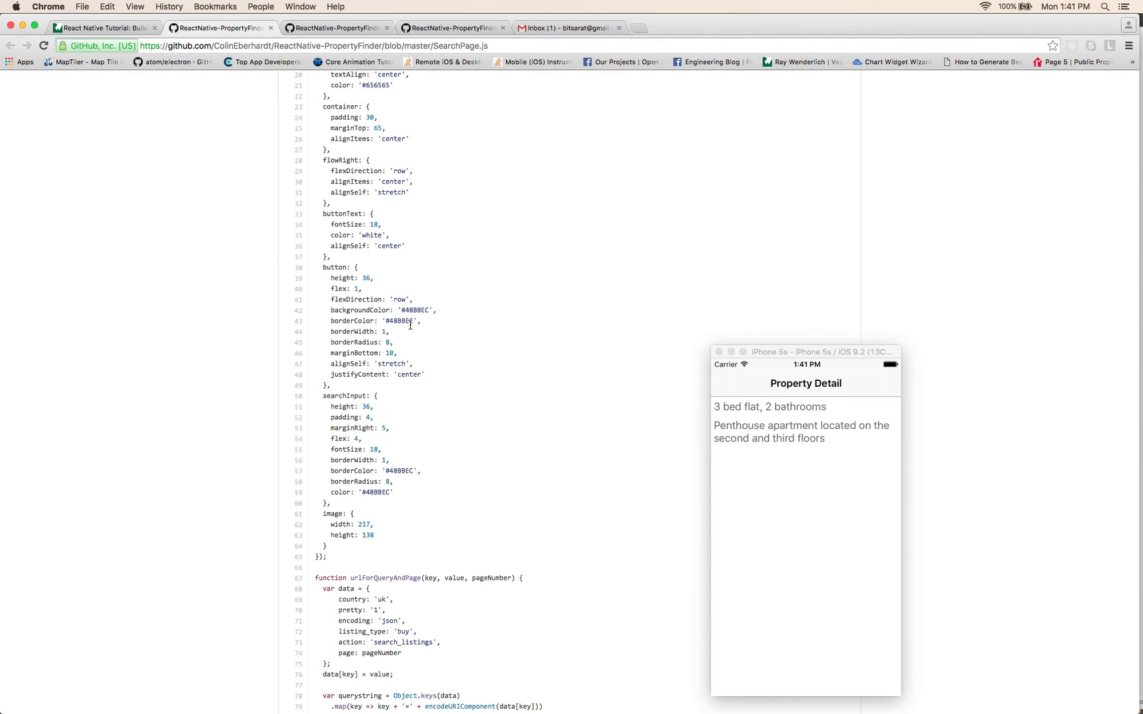
pyautogui.doubleClick(401, 320)
pyautogui.press('super+Tab')
pyautogui.press('super+v')
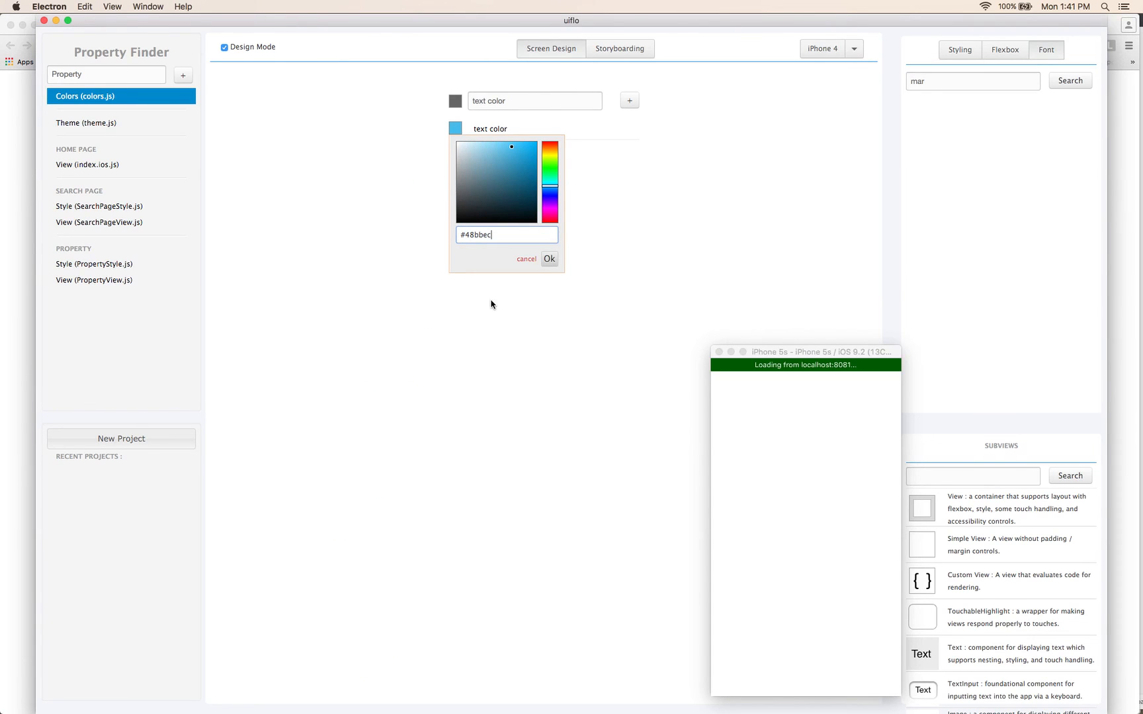
pyautogui.click(549, 259)
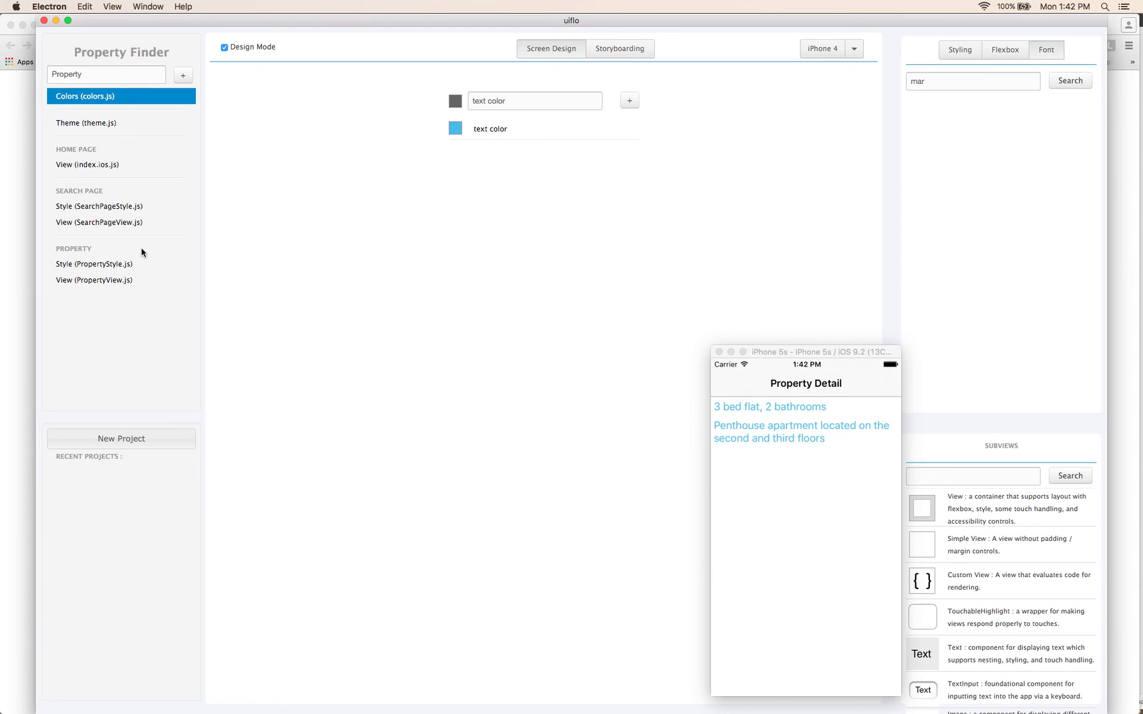
pyautogui.click(123, 223)
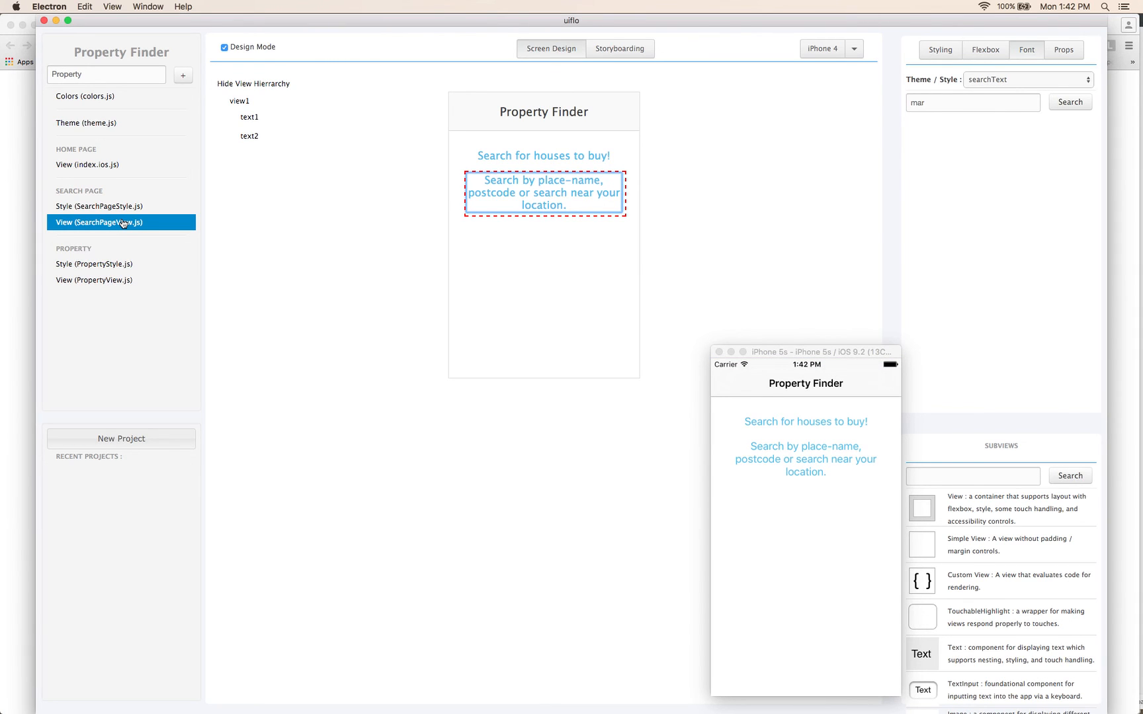
# - Set the font size of the description theme in theme.js to 15
pyautogui.click(64, 99)
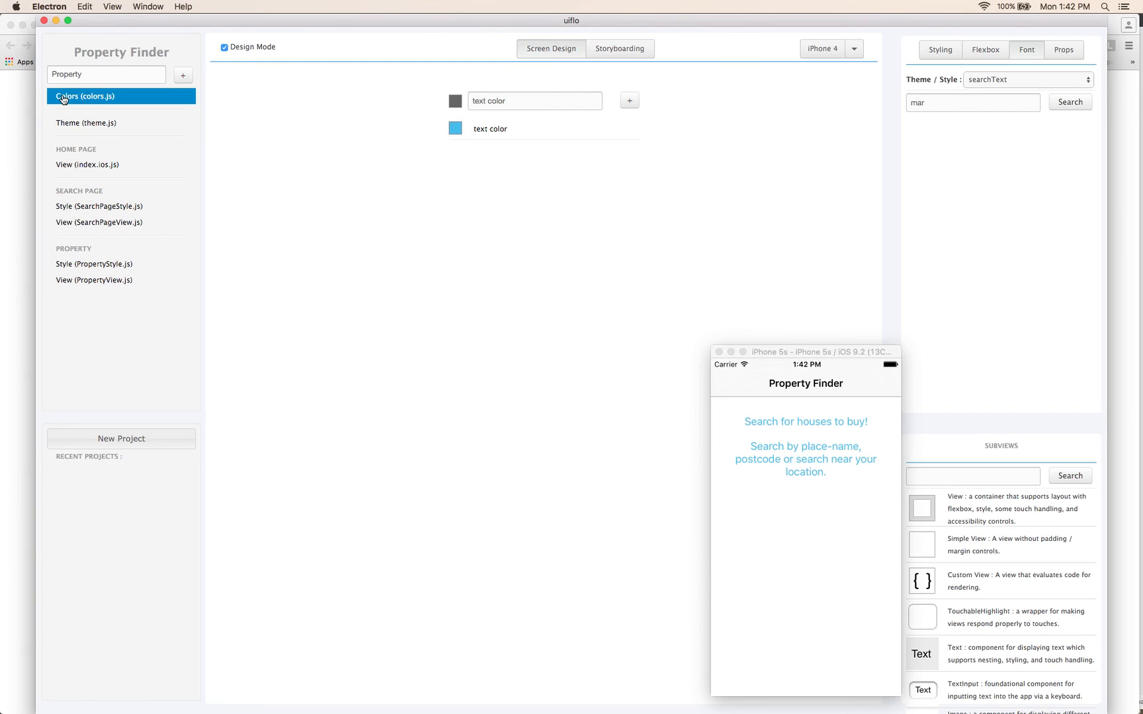
pyautogui.click(69, 123)
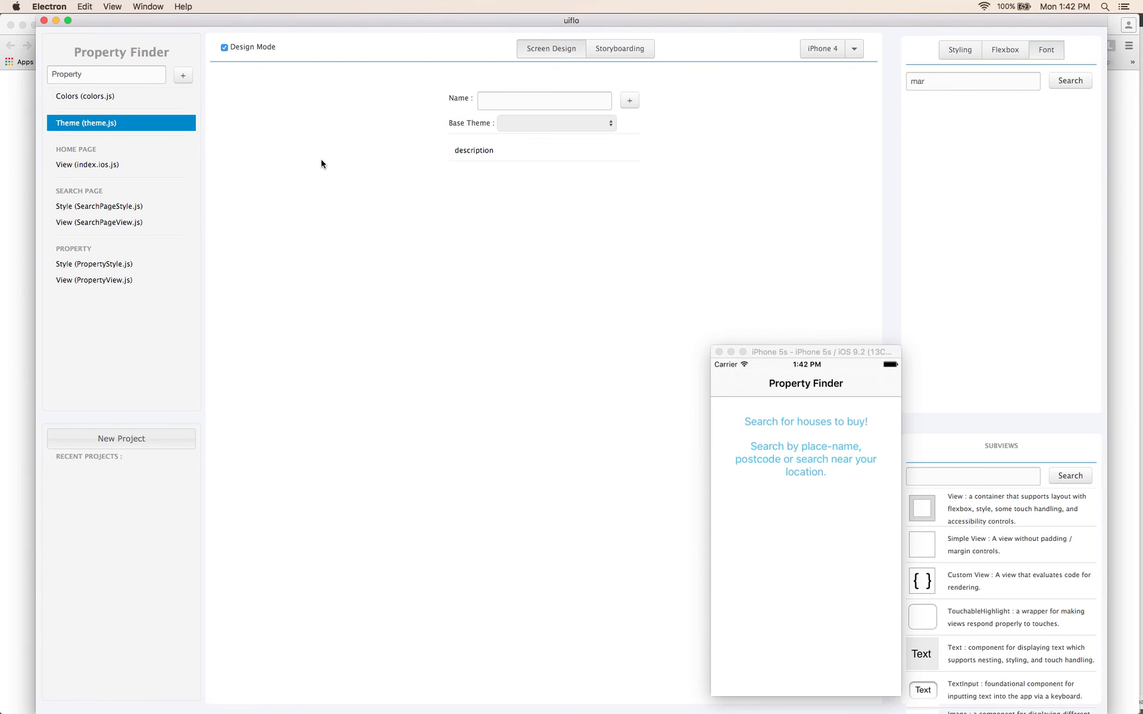
pyautogui.click(475, 151)
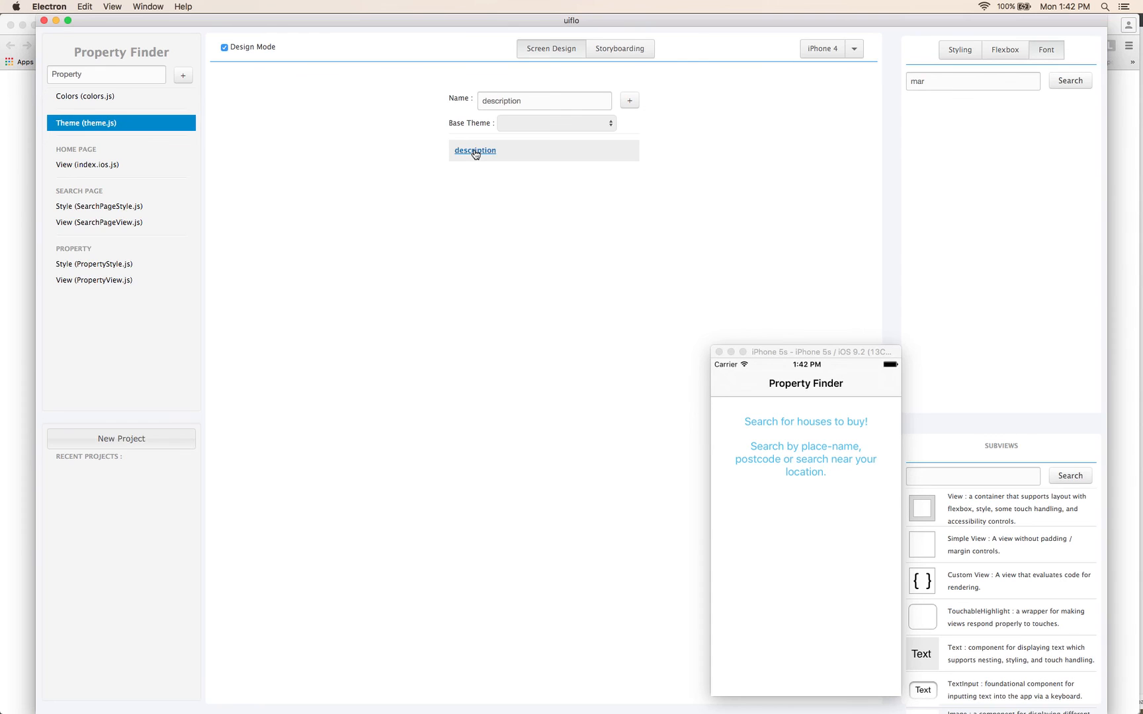
pyautogui.doubleClick(932, 84)
pyautogui.press('BackSpace')
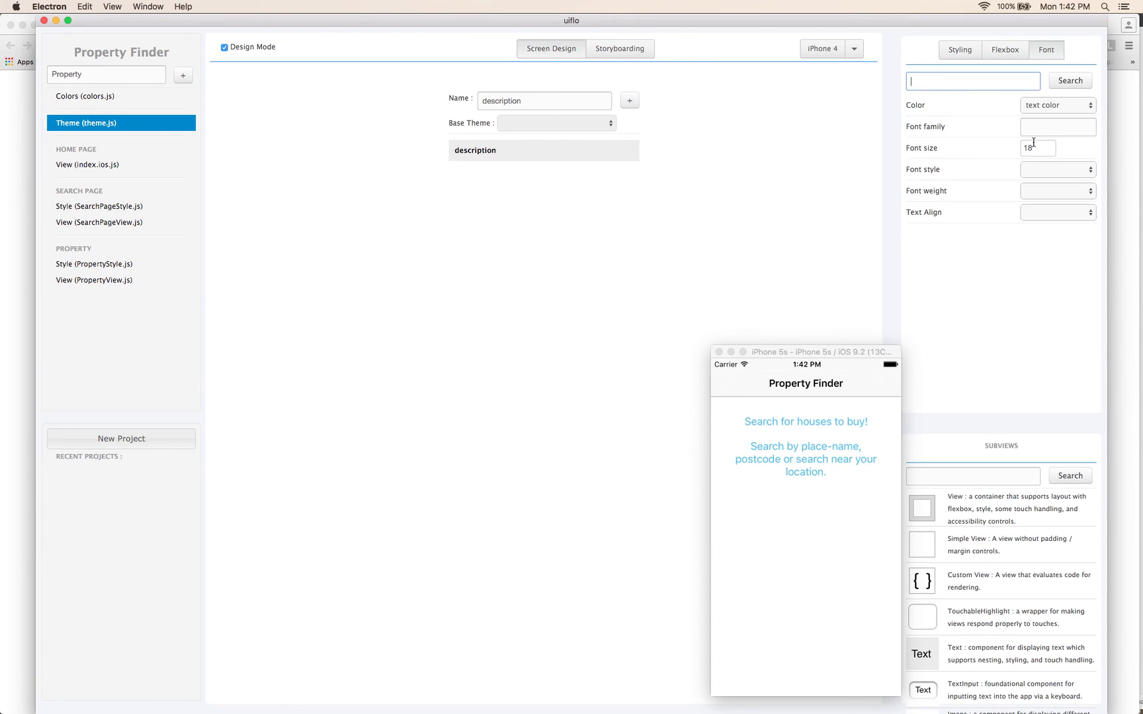
pyautogui.click(1042, 146)
pyautogui.moveTo(1042, 146); pyautogui.dragTo(1025, 147)
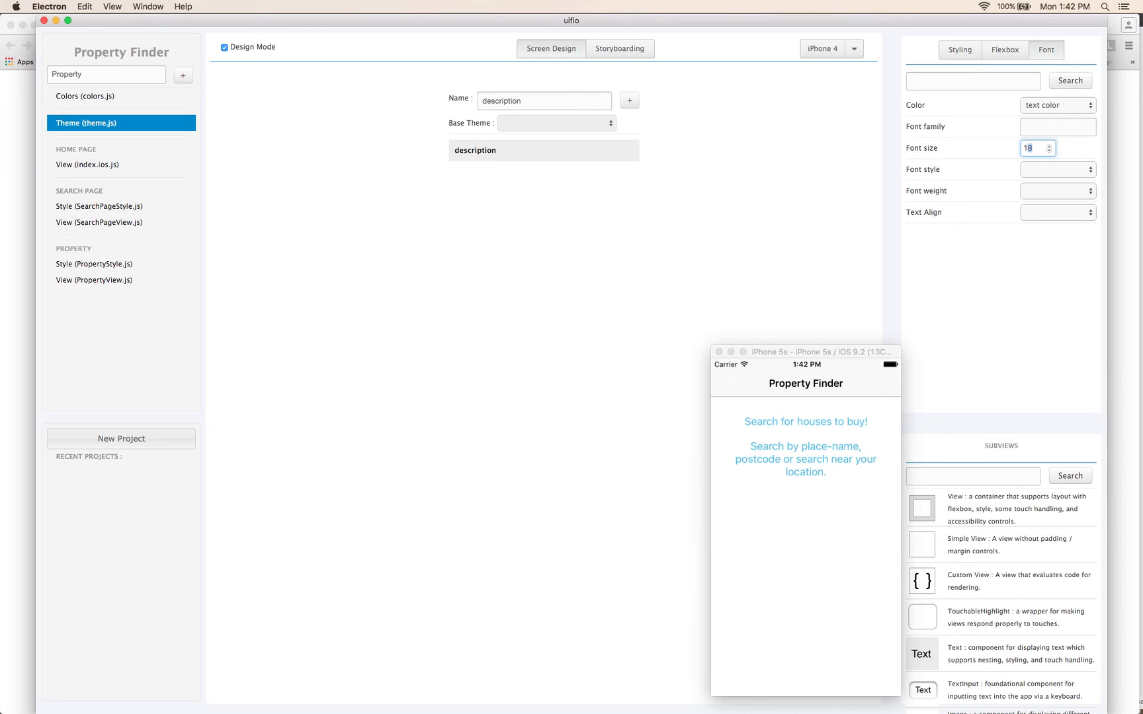
pyautogui.write('5')
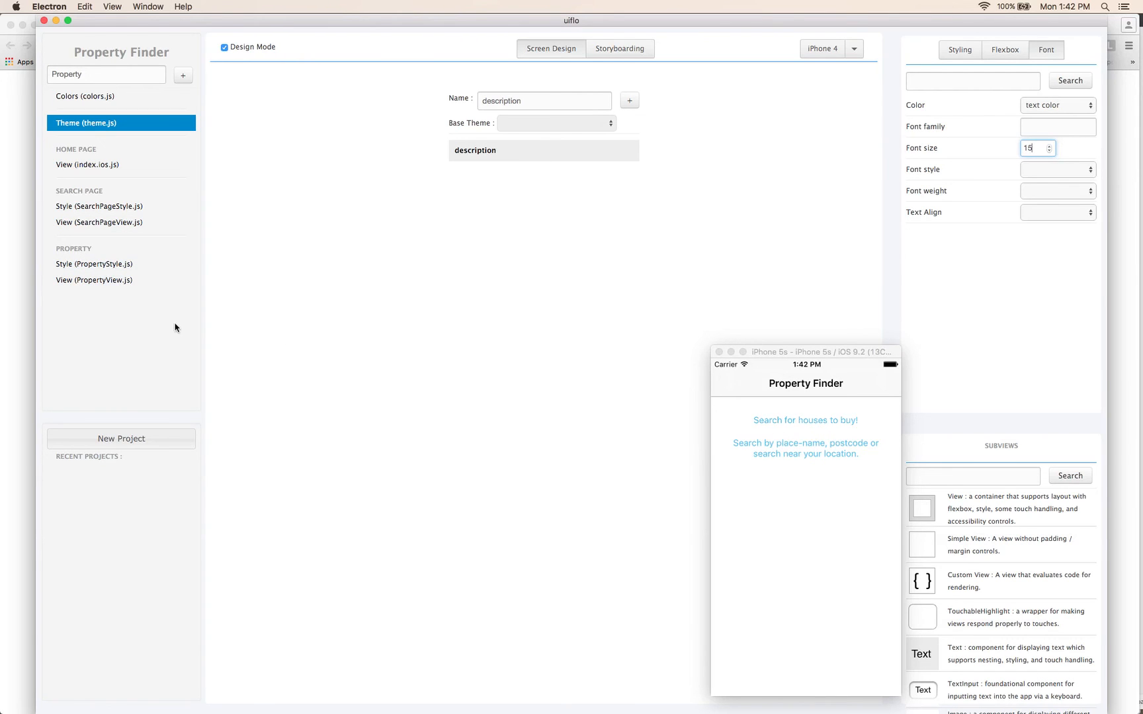
# - Check the updated text in PropertyView.js and SearchPageView.js, and view the home page's initial route in index.ios.js
pyautogui.click(115, 283)
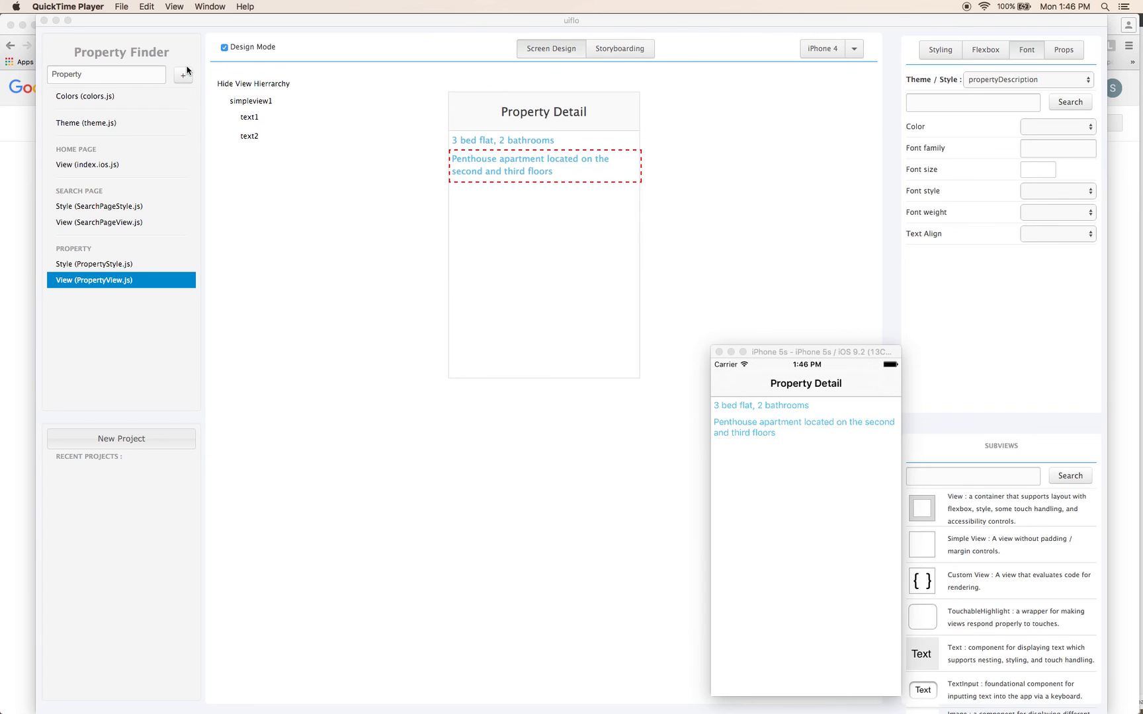
pyautogui.moveTo(131, 46); pyautogui.dragTo(296, 610)
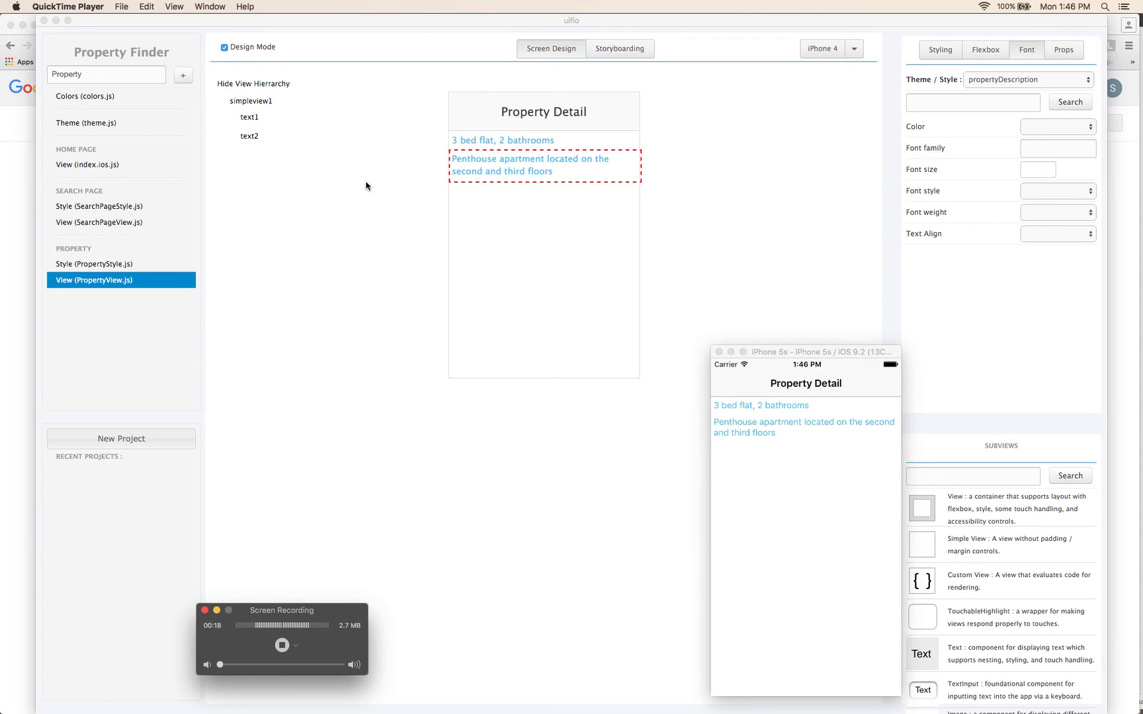
pyautogui.click(109, 222)
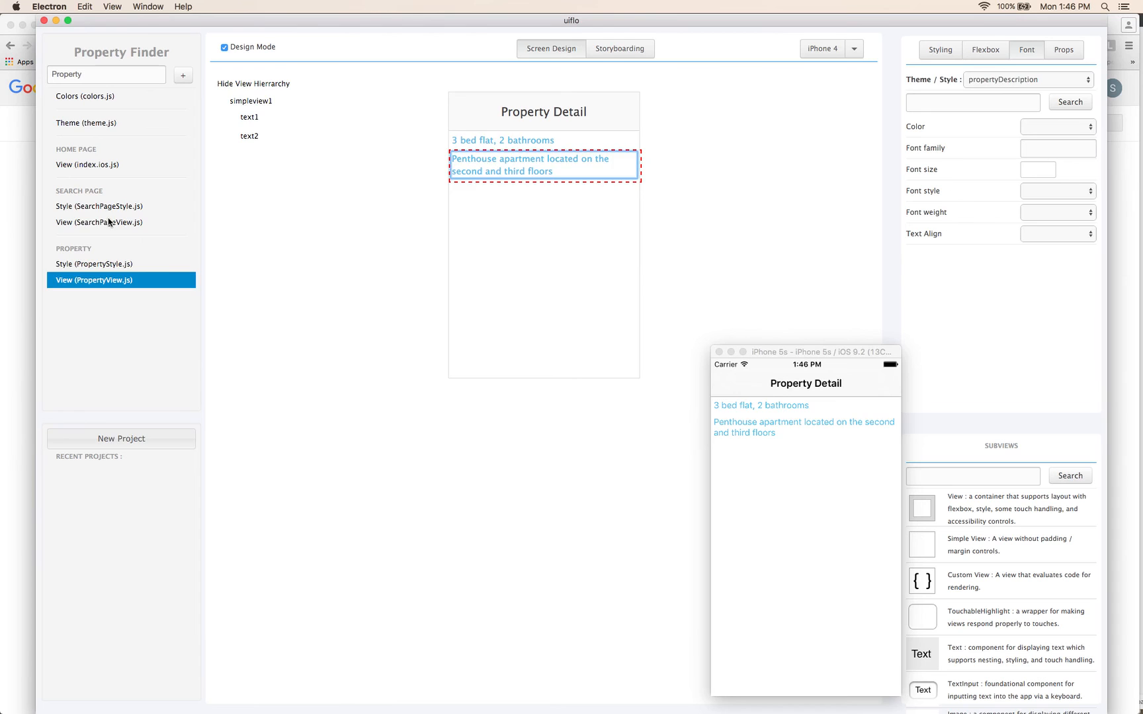
pyautogui.click(109, 222)
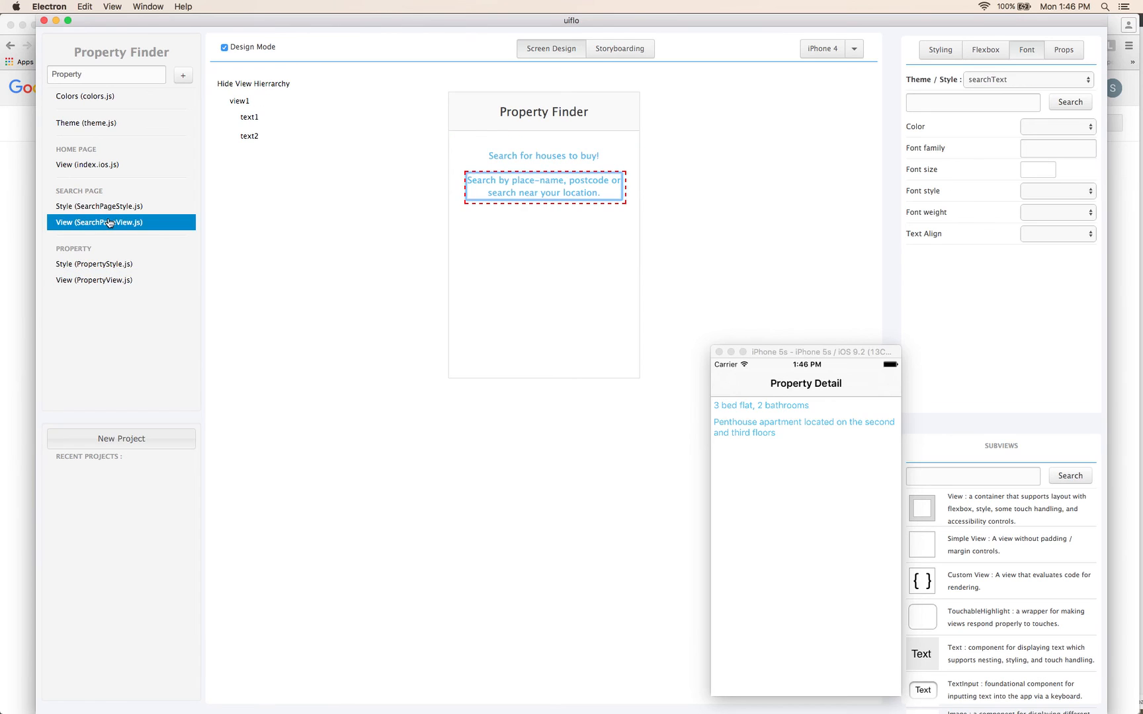
pyautogui.click(92, 171)
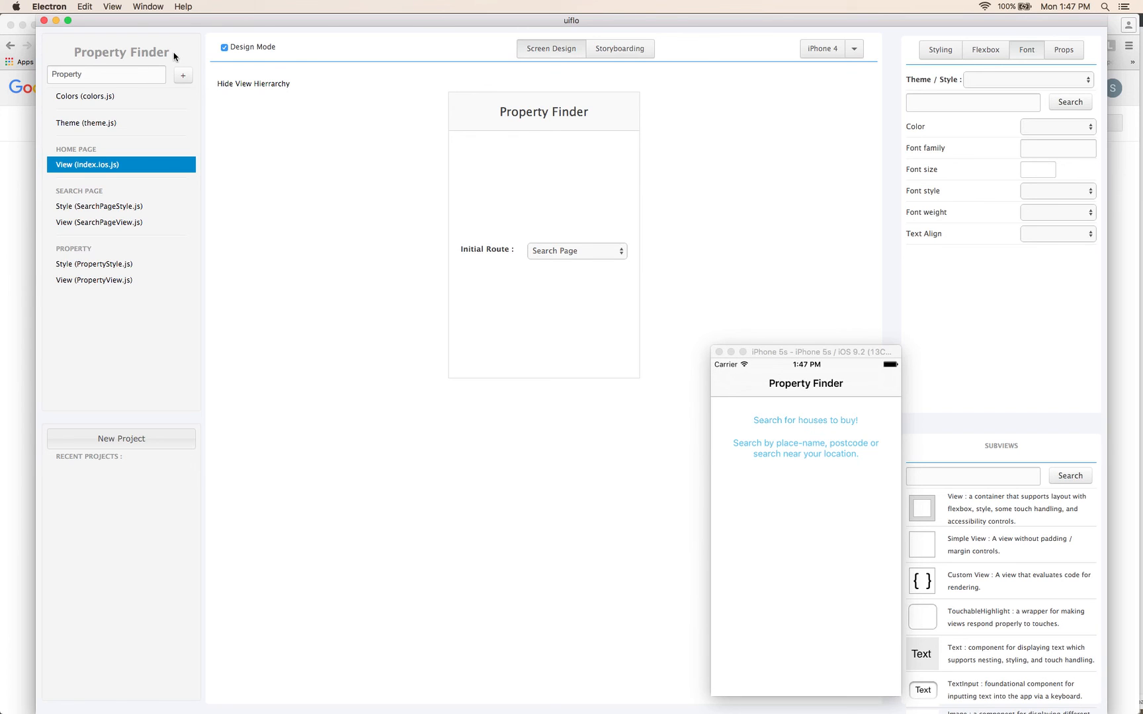
# - Reload uiflo and reopen the recent Property Finder project
pyautogui.press('super+r')
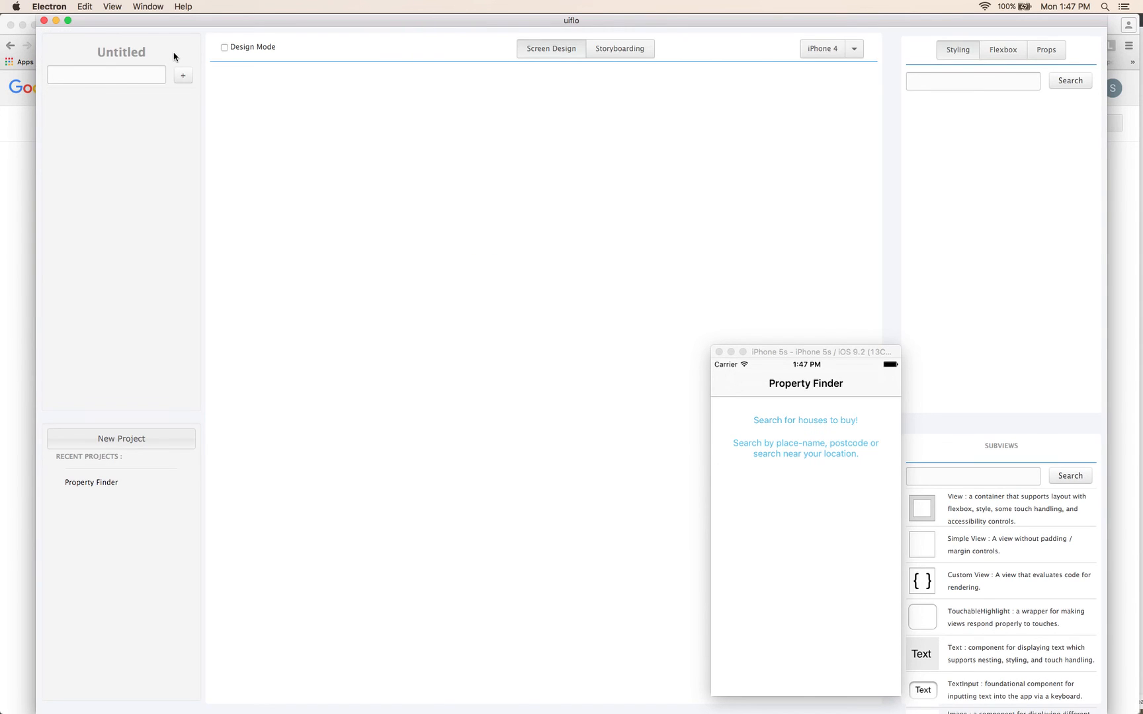
pyautogui.click(97, 485)
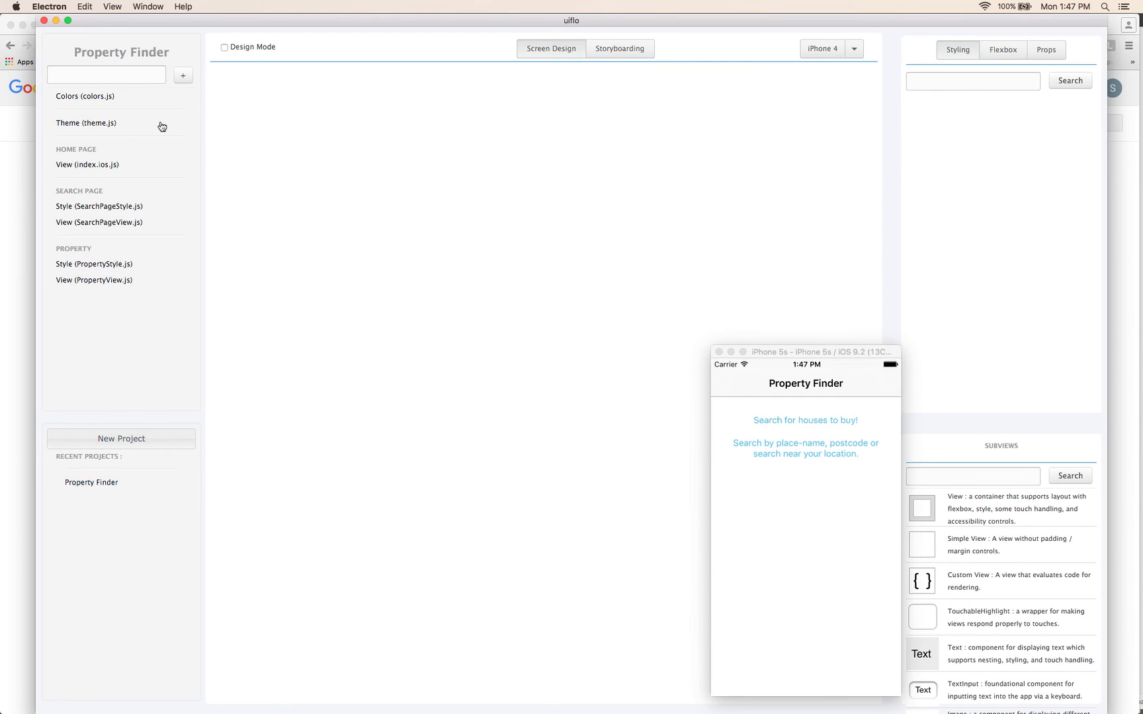
# - Review the reopened project's colors, theme, and search and property views
pyautogui.click(99, 206)
pyautogui.click(76, 95)
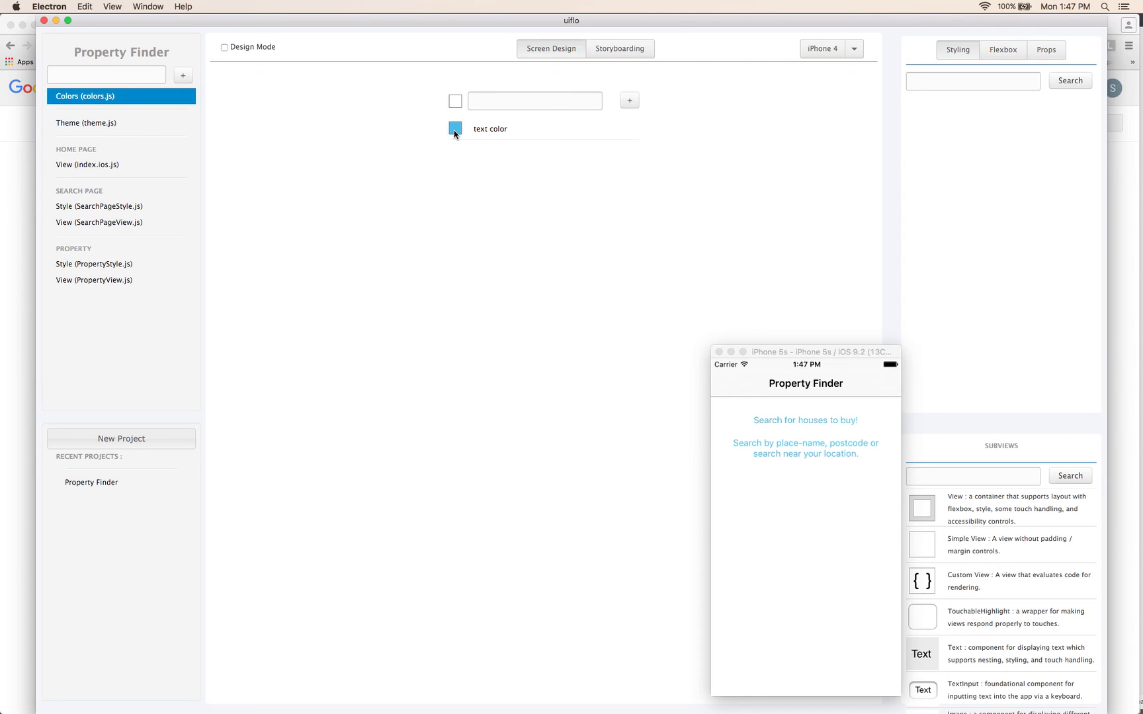
pyautogui.click(108, 125)
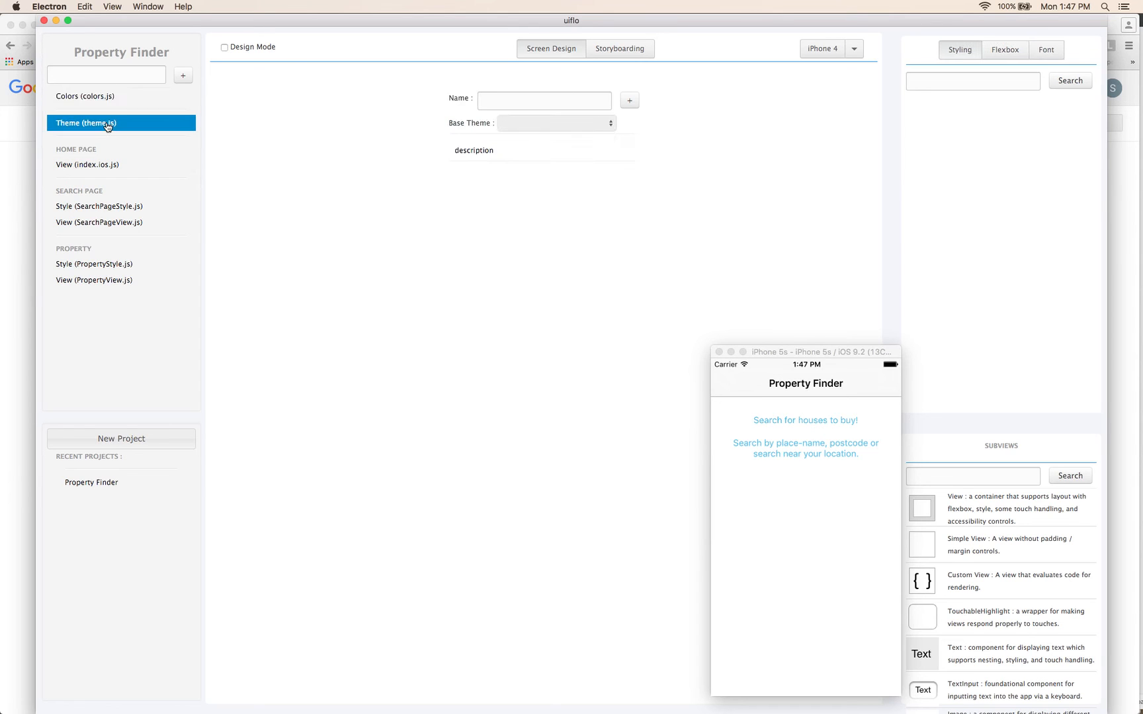
pyautogui.click(99, 167)
pyautogui.click(96, 222)
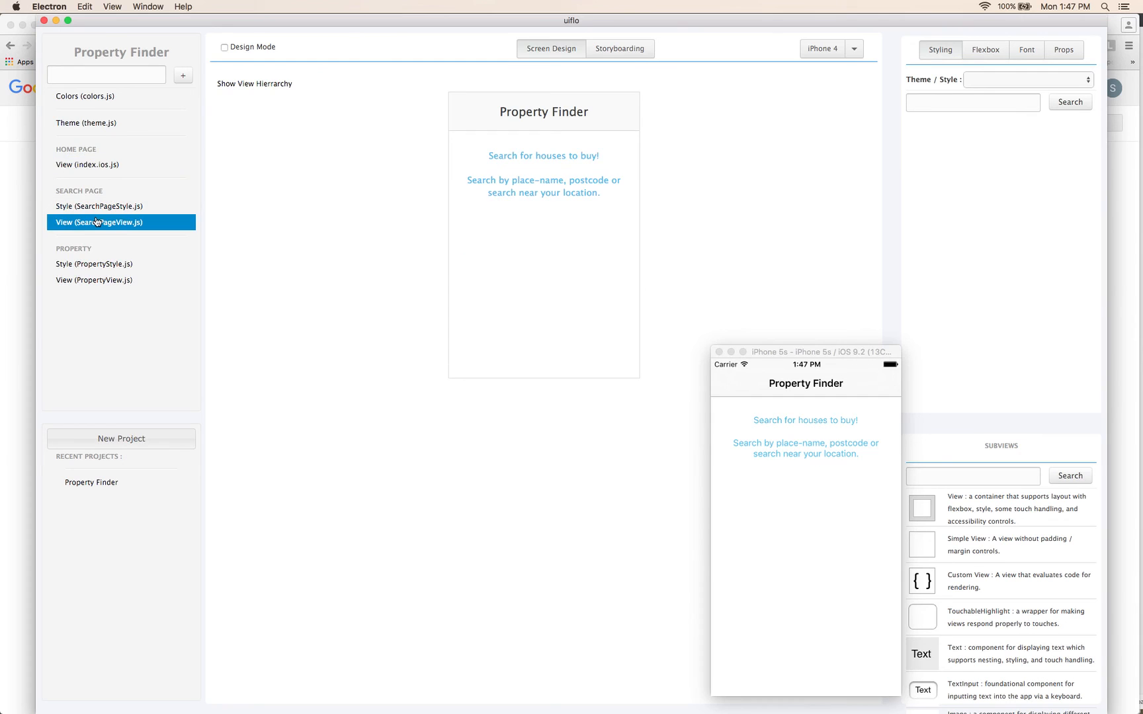
pyautogui.click(97, 281)
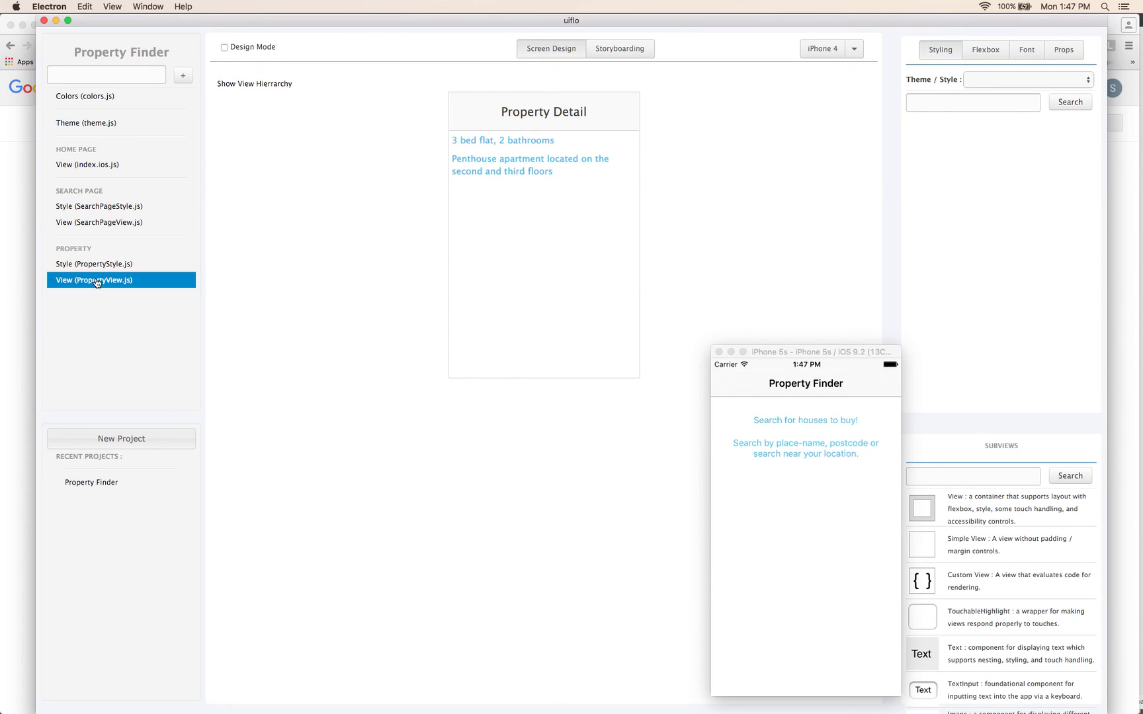